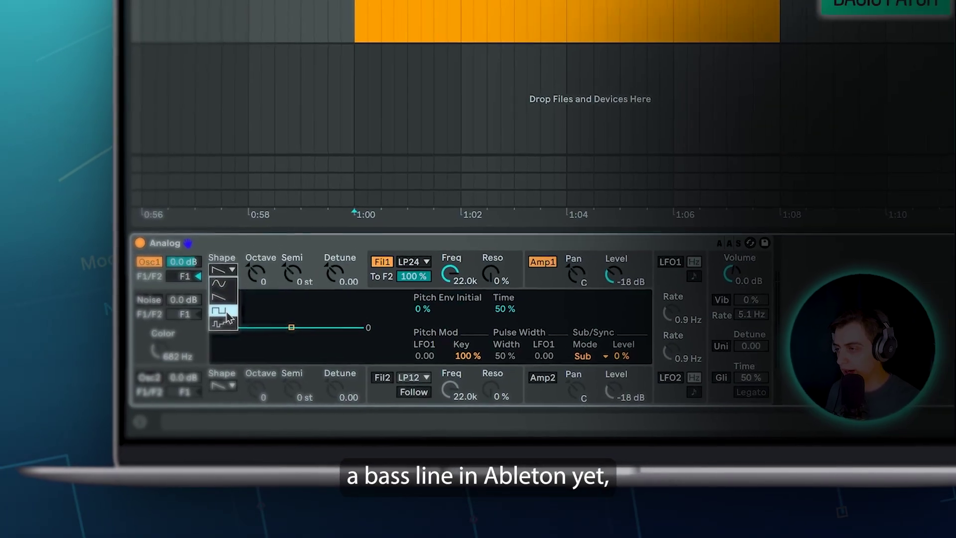
pyautogui.click(238, 281)
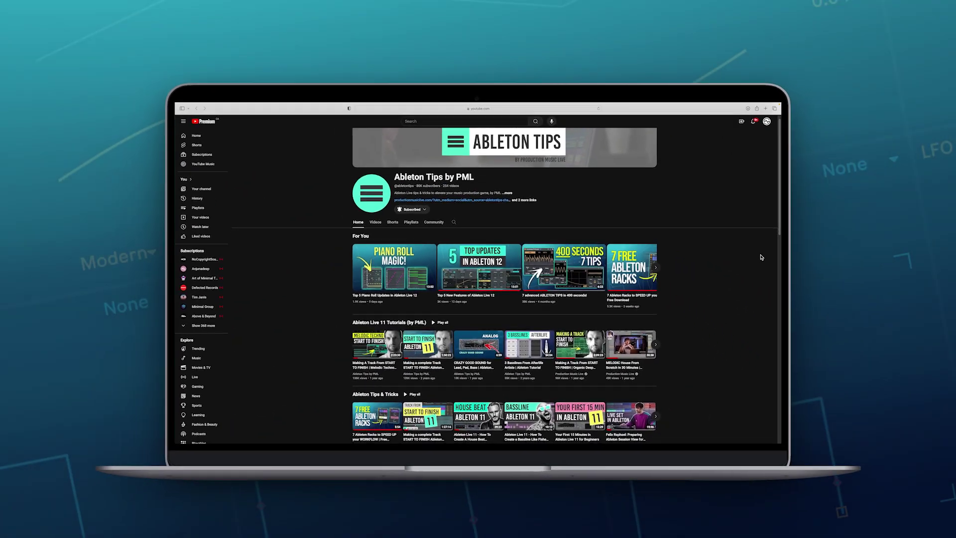
pyautogui.scroll(-3, 885, 274)
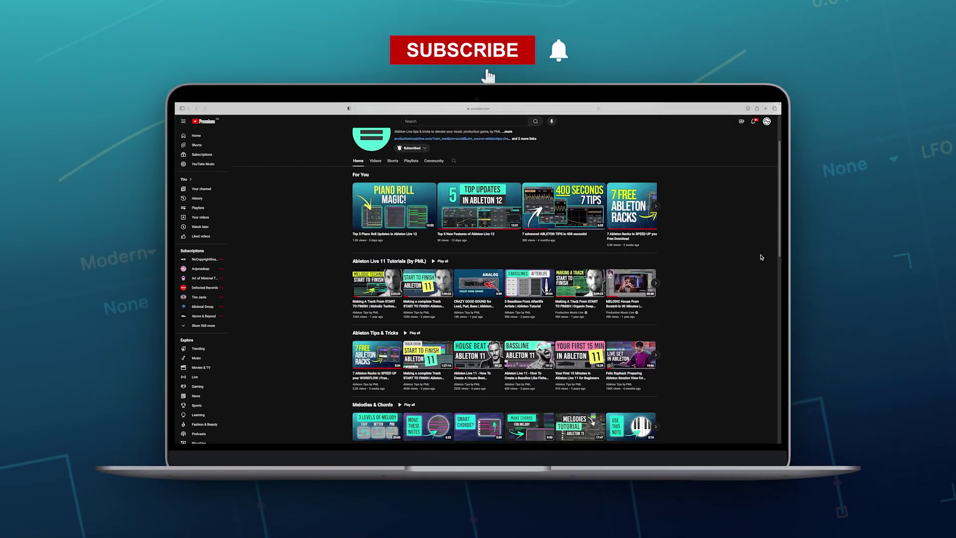
pyautogui.scroll(-3, 761, 257)
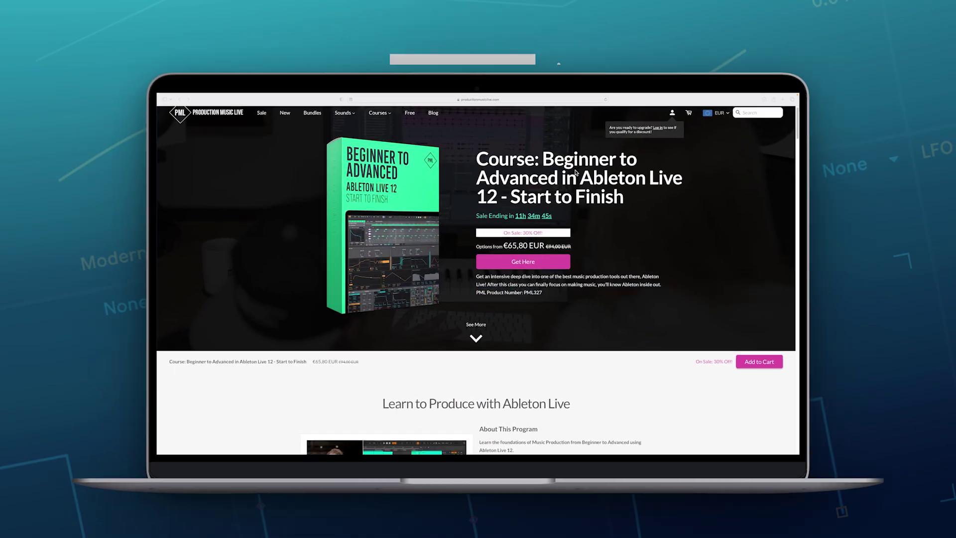
pyautogui.scroll(-5, 576, 172)
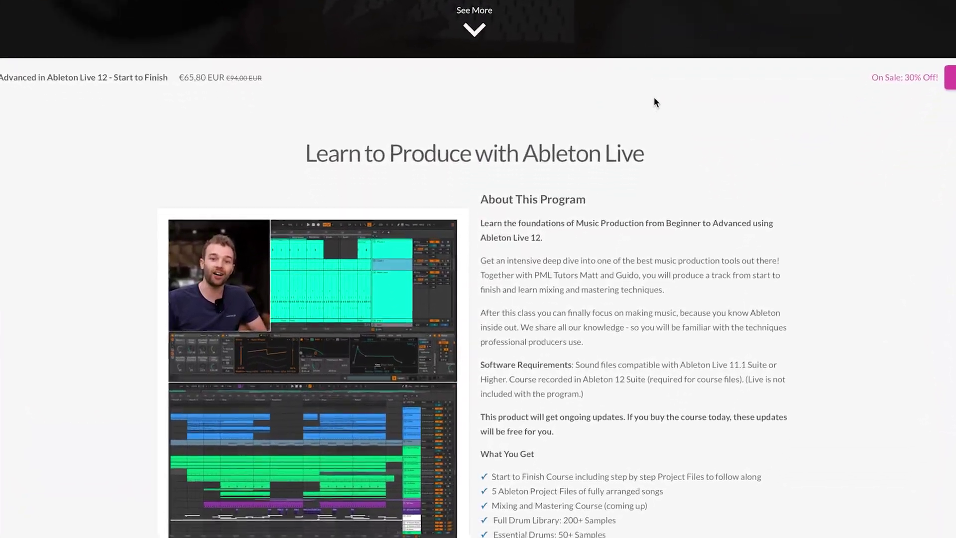
pyautogui.scroll(-5, 667, 85)
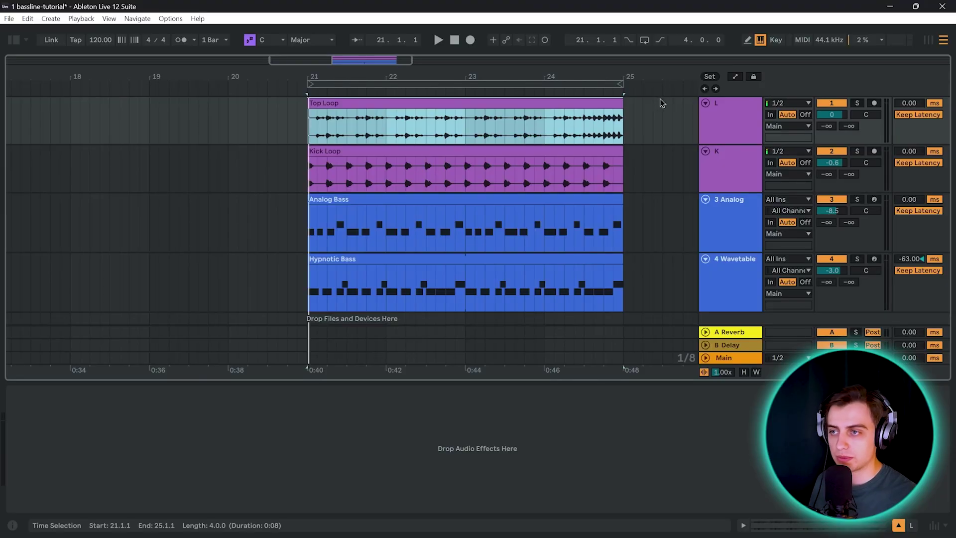
# Play the four-bar loop from bar 21 with all four tracks sounding together
pyautogui.press('space')
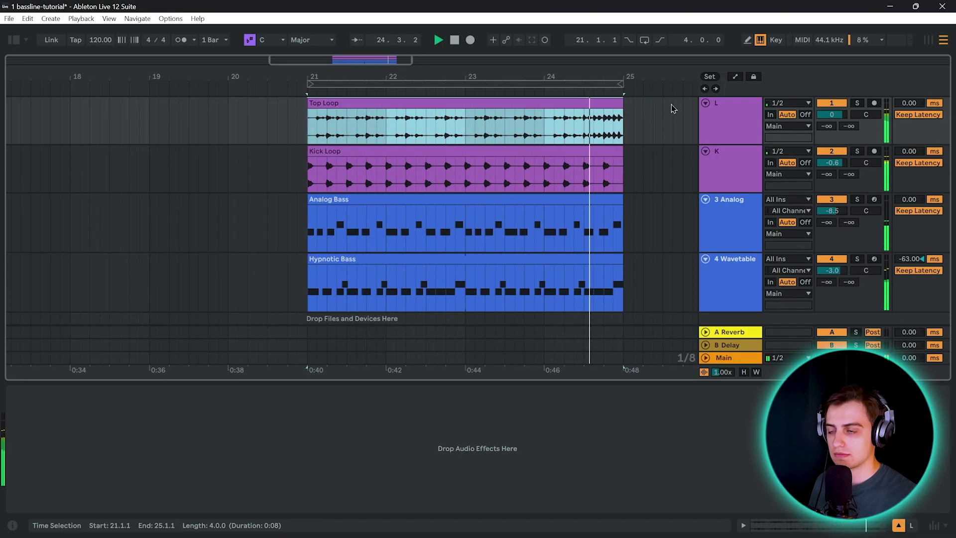
pyautogui.press('space')
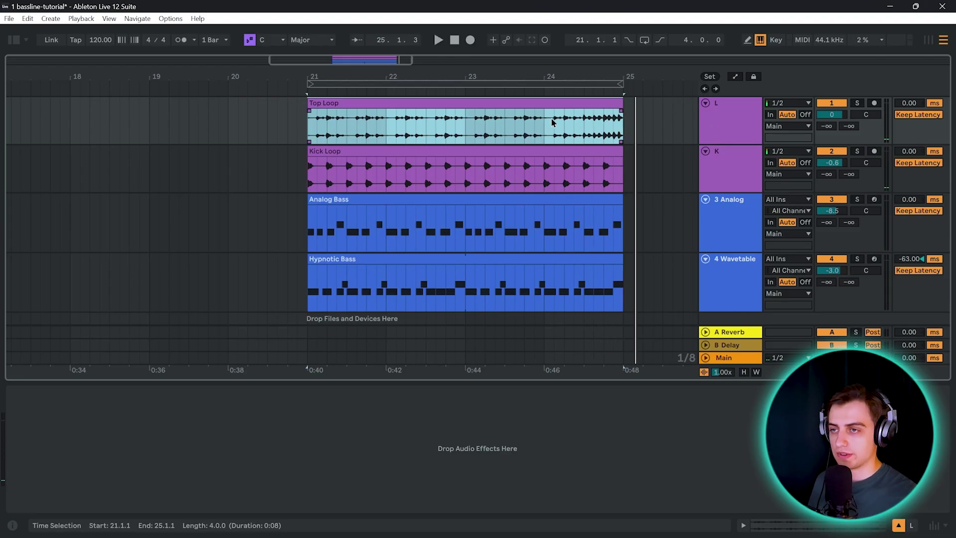
pyautogui.click(726, 122)
pyautogui.keyDown('shift'); pyautogui.click(730, 167); pyautogui.keyUp('shift')
# Solo the Top Loop track and the Kick Loop track in turn and listen to each drum loop alone
pyautogui.click(566, 102)
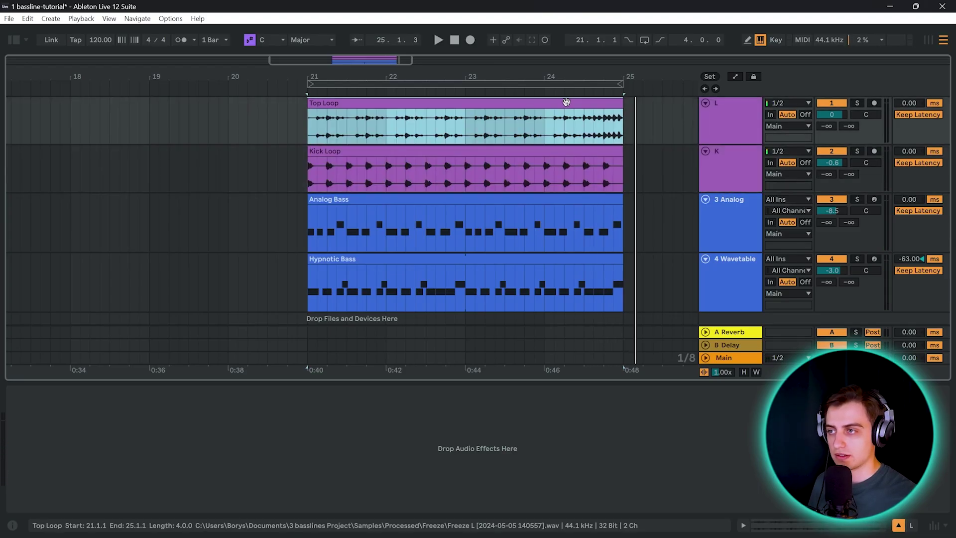
pyautogui.click(857, 103)
pyautogui.press('space')
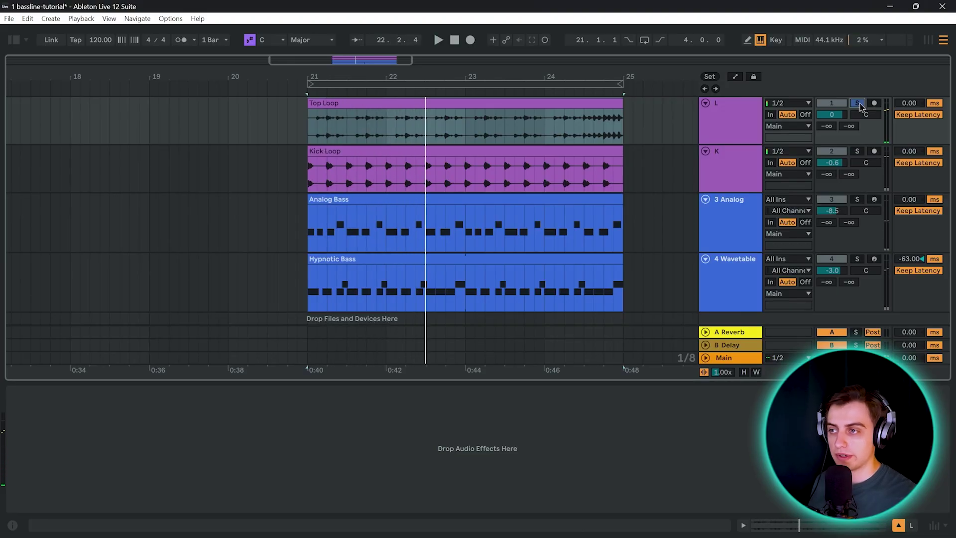
pyautogui.click(857, 151)
pyautogui.click(584, 152)
pyautogui.press('space')
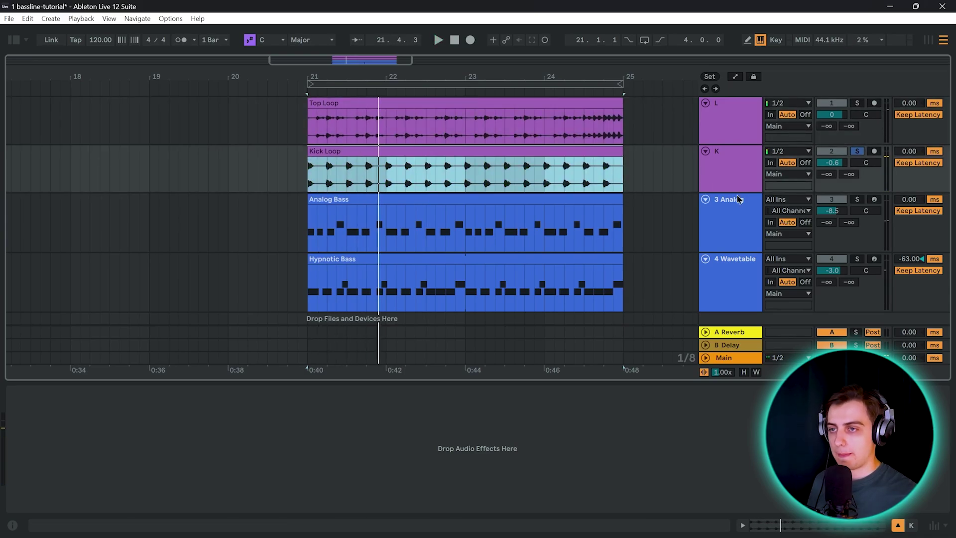
# Solo the 3 Analog track and play its Analog Bass clip from bar 21
pyautogui.click(741, 215)
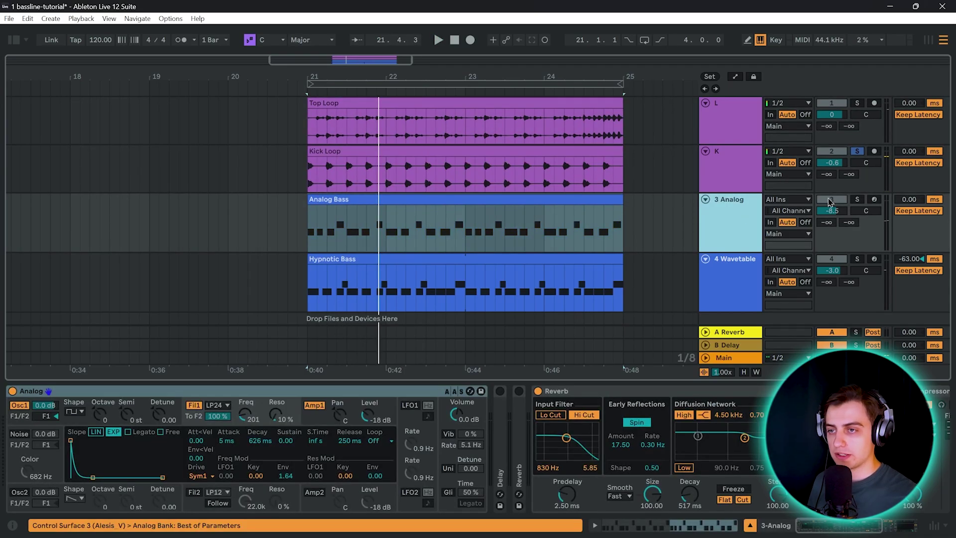
pyautogui.click(857, 199)
pyautogui.click(595, 198)
pyautogui.click(735, 272)
pyautogui.click(573, 250)
pyautogui.click(553, 258)
pyautogui.click(548, 198)
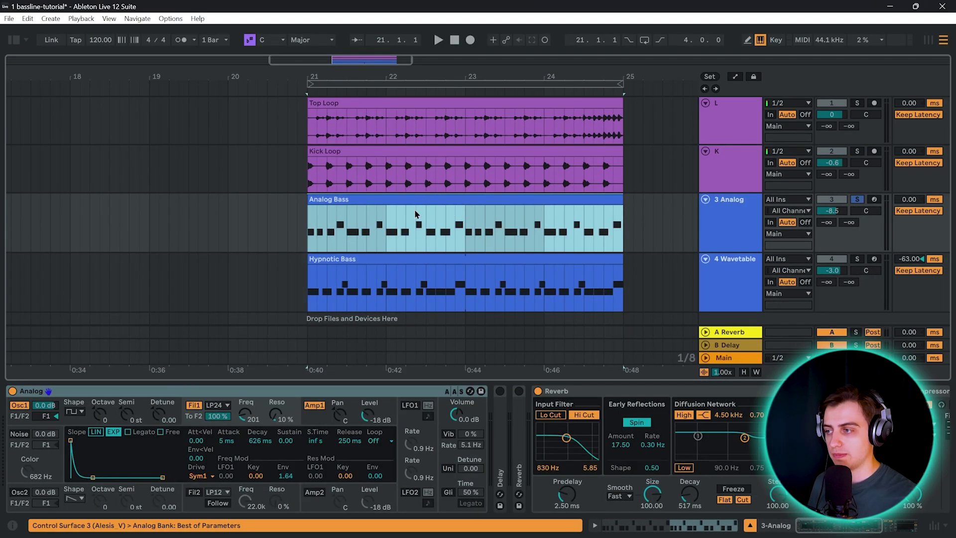
pyautogui.click(102, 394)
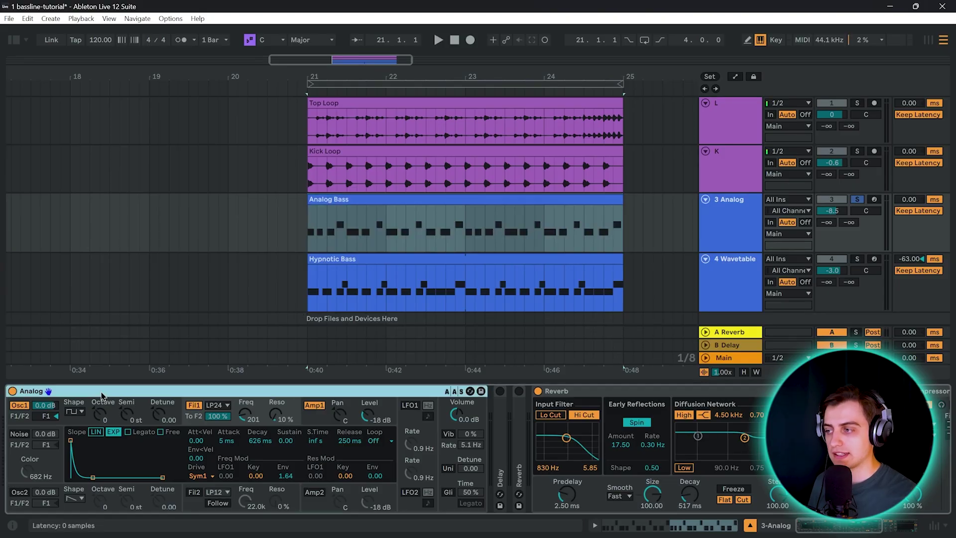
pyautogui.click(370, 198)
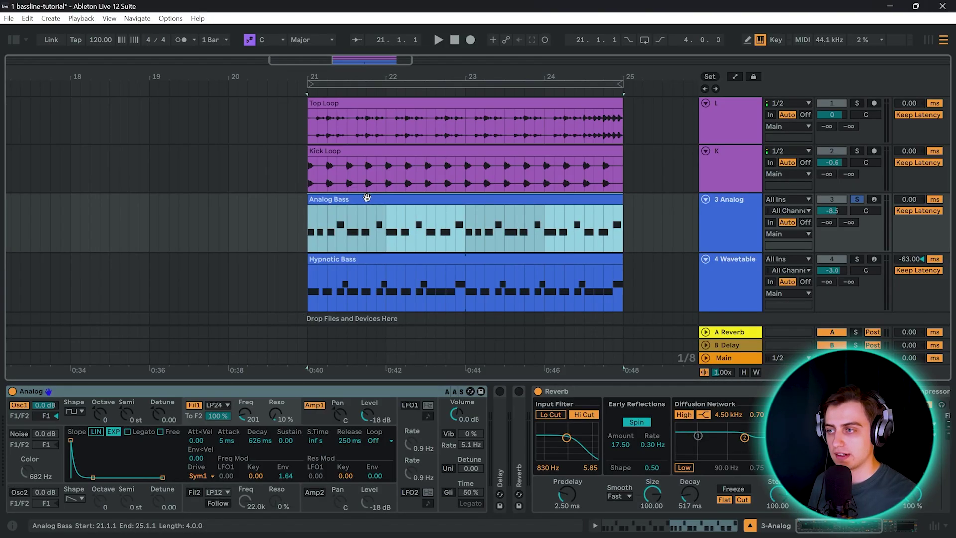
pyautogui.press('space')
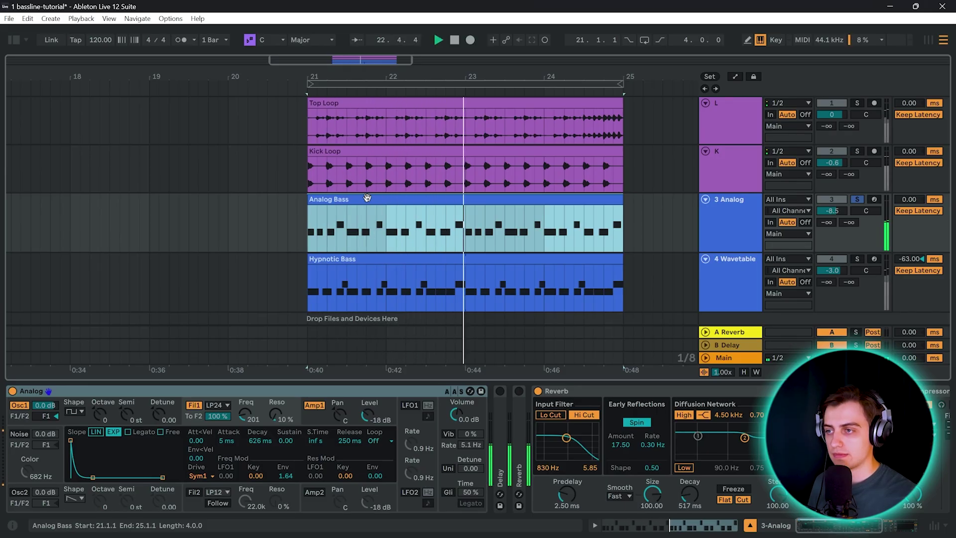
pyautogui.press('space')
# Solo the 4 Wavetable track, listen to its Hypnotic Bass clip, and take the track out of solo
pyautogui.click(857, 258)
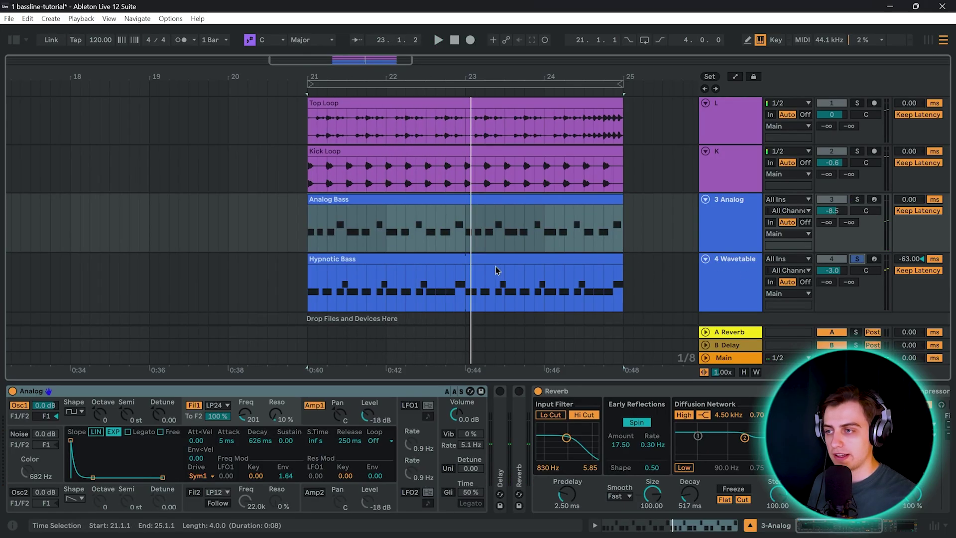
pyautogui.click(309, 255)
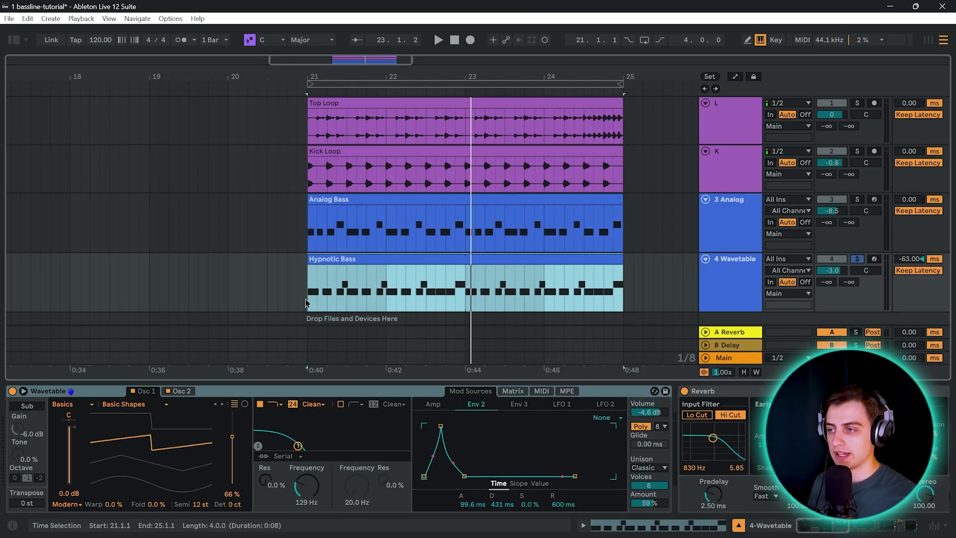
pyautogui.press('space')
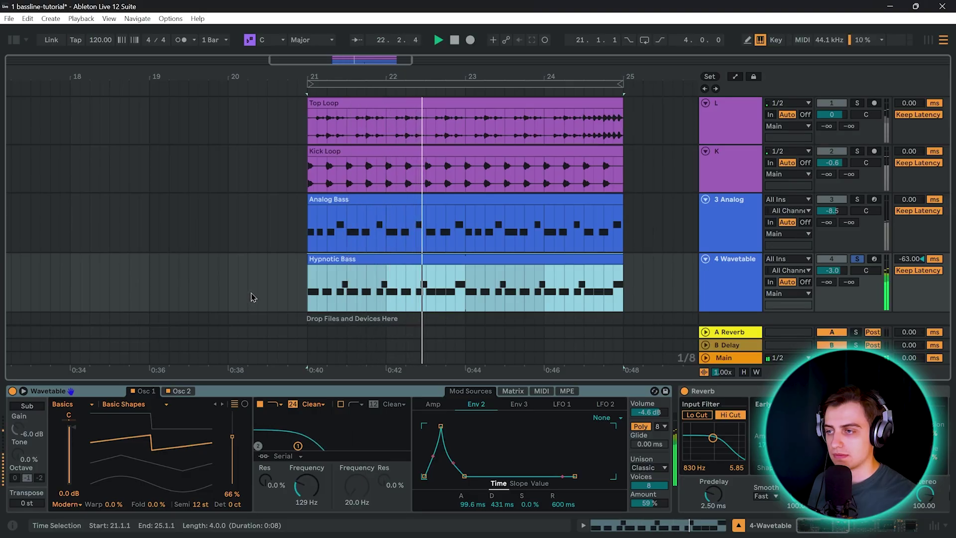
pyautogui.press('space')
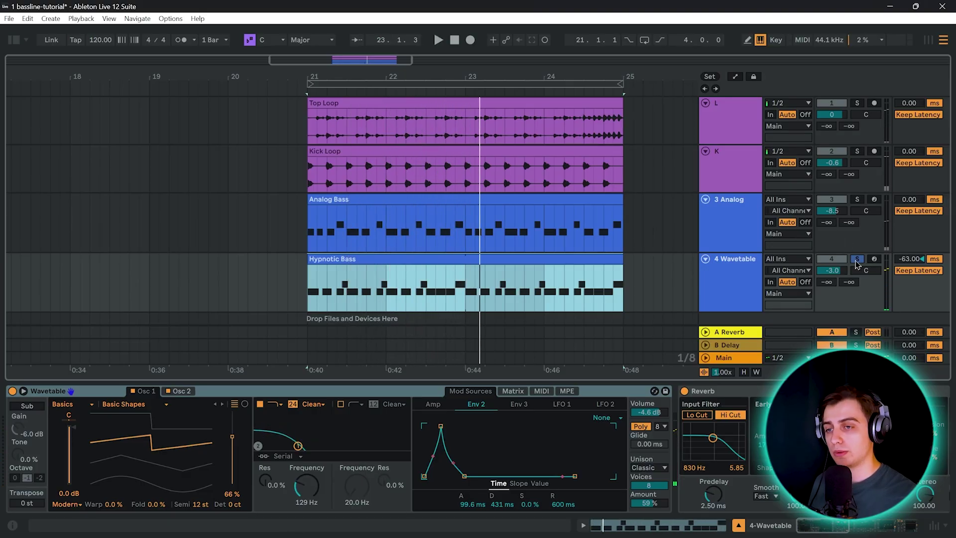
pyautogui.click(856, 260)
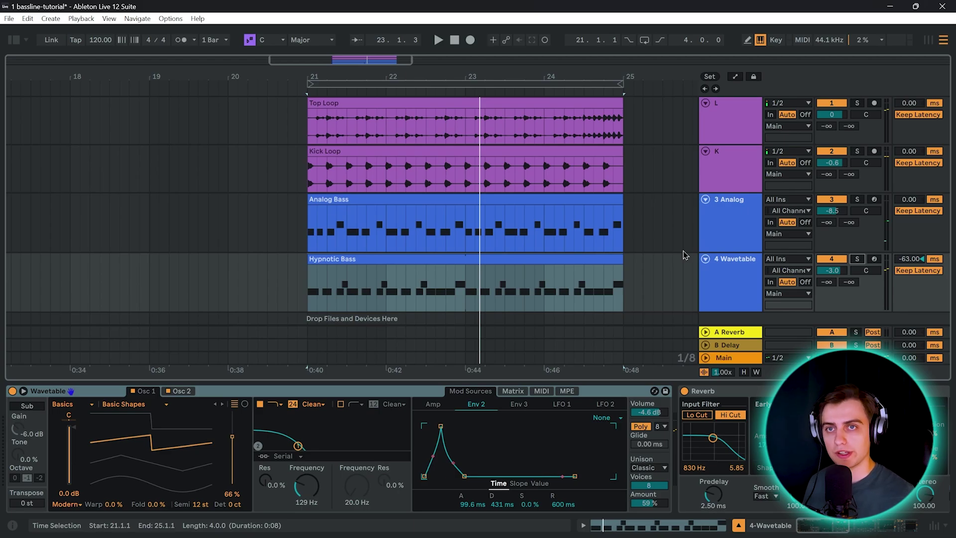
# Collapse the 3 Analog and 4 Wavetable tracks in the arrangement
pyautogui.moveTo(569, 76); pyautogui.dragTo(457, 45)
pyautogui.click(741, 213)
pyautogui.click(705, 200)
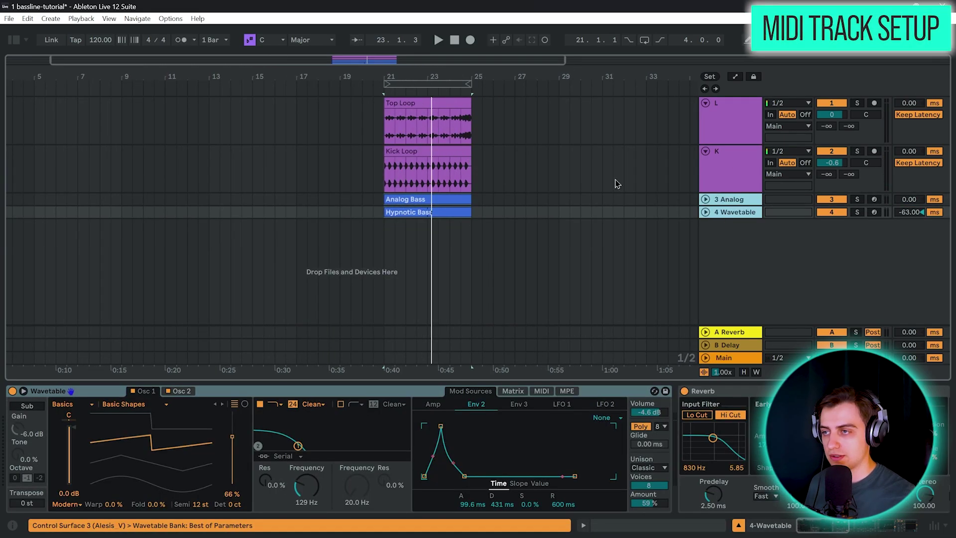
# Copy the Top Loop and Kick Loop clips and paste them on the same tracks starting at bar 31
pyautogui.click(444, 103)
pyautogui.keyDown('shift'); pyautogui.click(444, 151); pyautogui.keyUp('shift')
pyautogui.hotkey('ctrl', 'c')
pyautogui.click(608, 116)
pyautogui.hotkey('ctrl', 'v')
pyautogui.press('z')
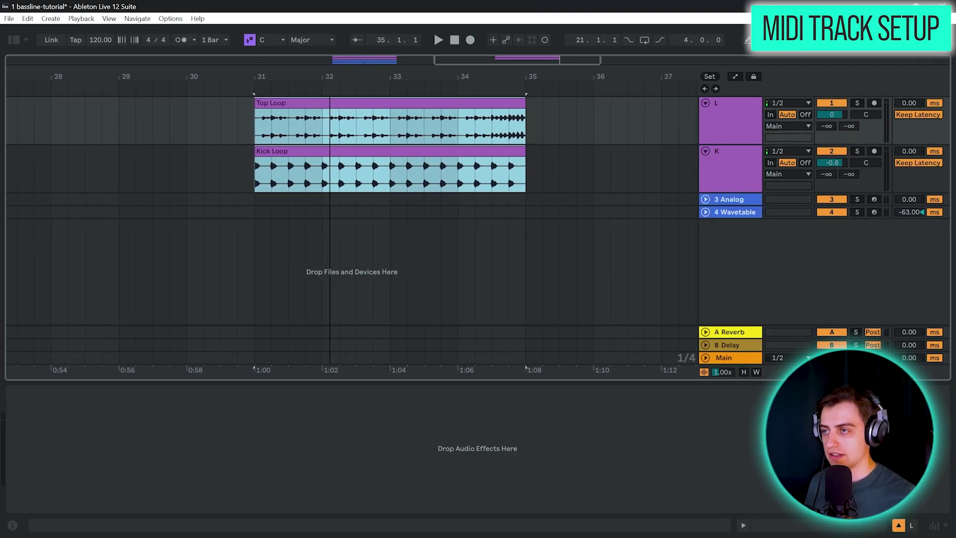
# Group the two existing bass tracks and insert a new MIDI track below the K track
pyautogui.hotkey('ctrl', 'g')
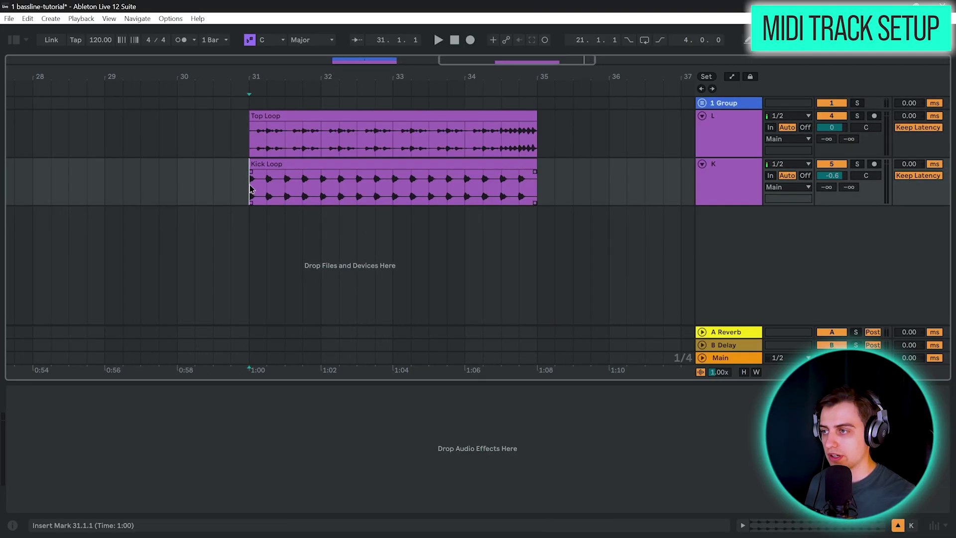
pyautogui.rightClick(734, 238)
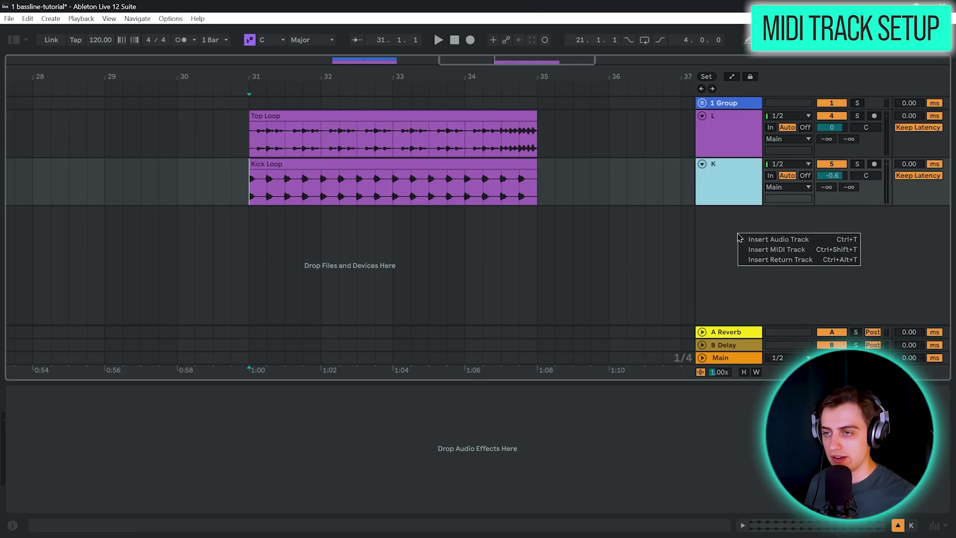
pyautogui.click(757, 249)
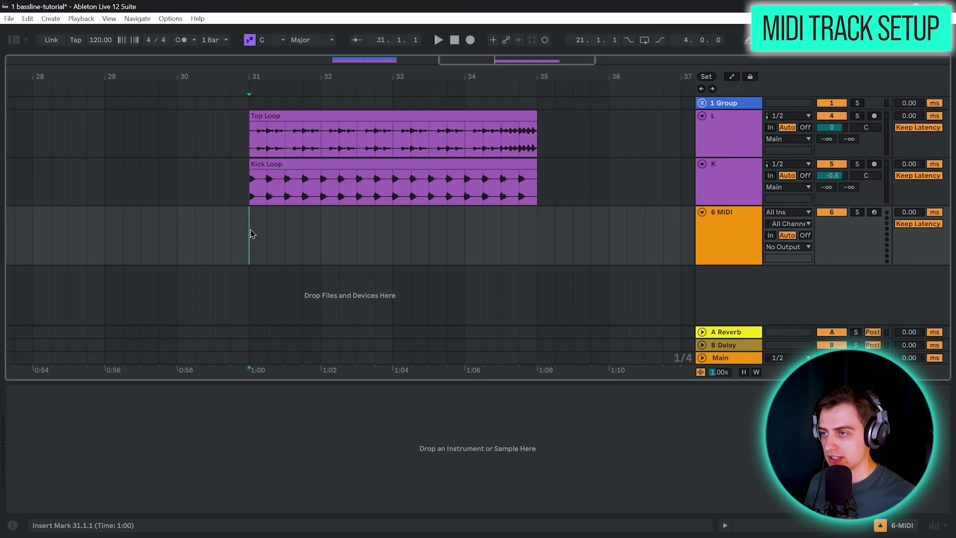
# Insert an empty MIDI clip on the new MIDI track spanning bars 31 to 35, beneath the drum loops
pyautogui.moveTo(249, 236); pyautogui.dragTo(538, 232)
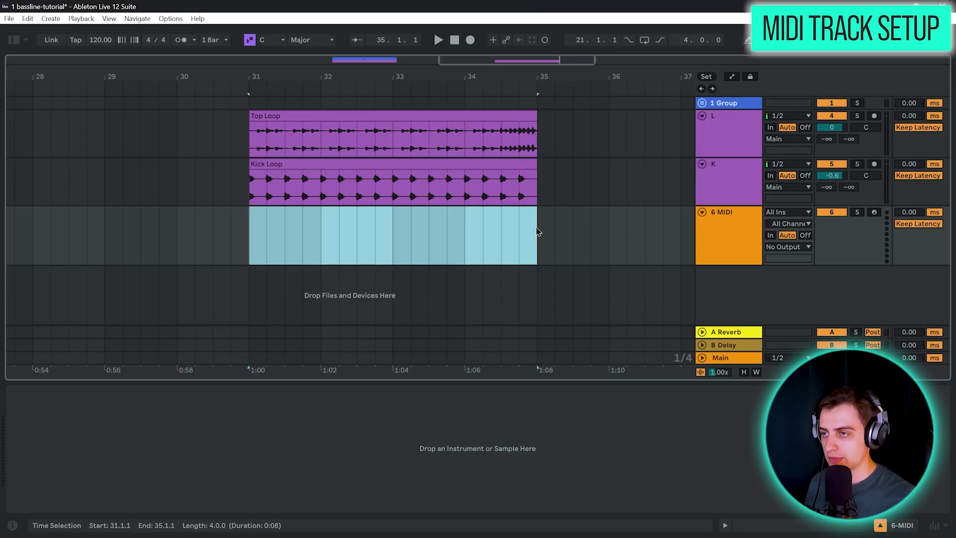
pyautogui.rightClick(419, 228)
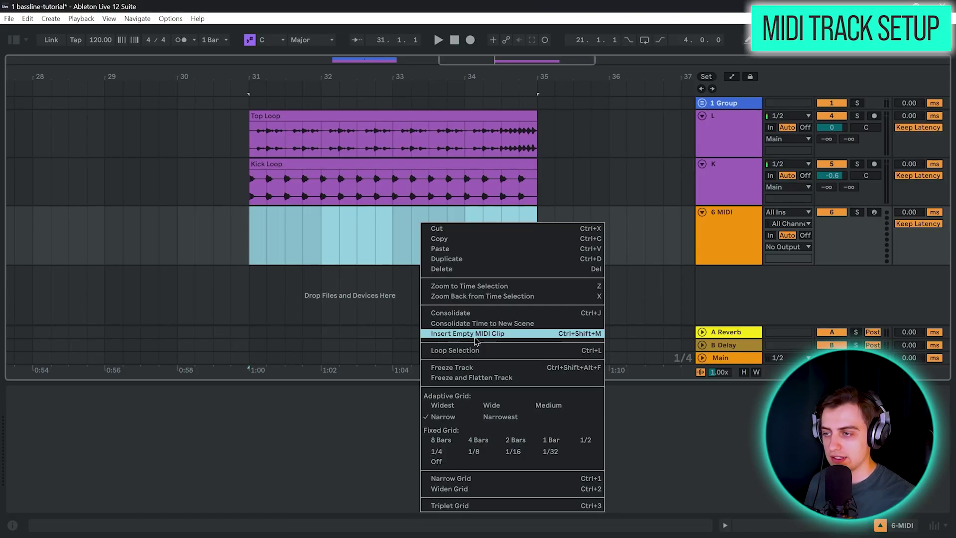
pyautogui.click(516, 334)
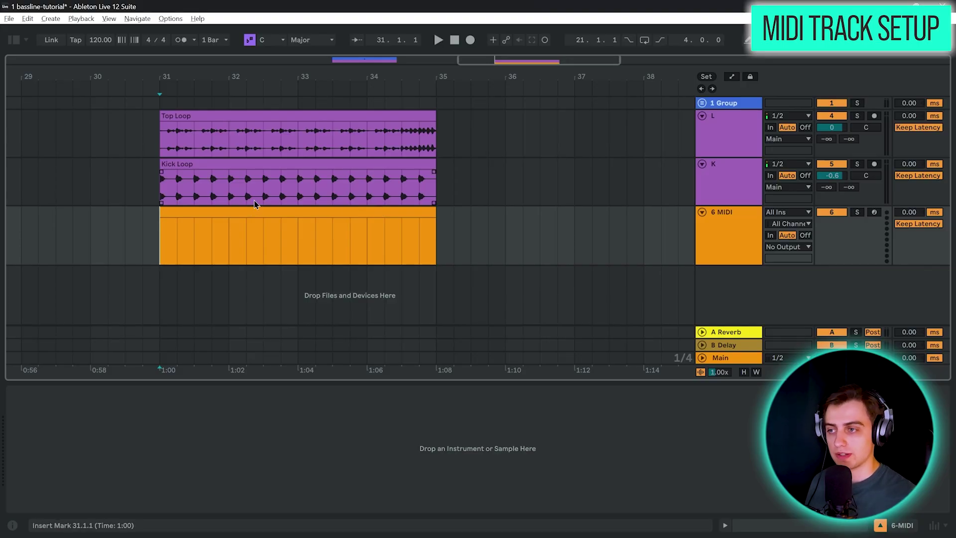
# Search the whole browser library for "analog", load the Analog instrument onto the new MIDI track, and hide the browser
pyautogui.click(14, 41)
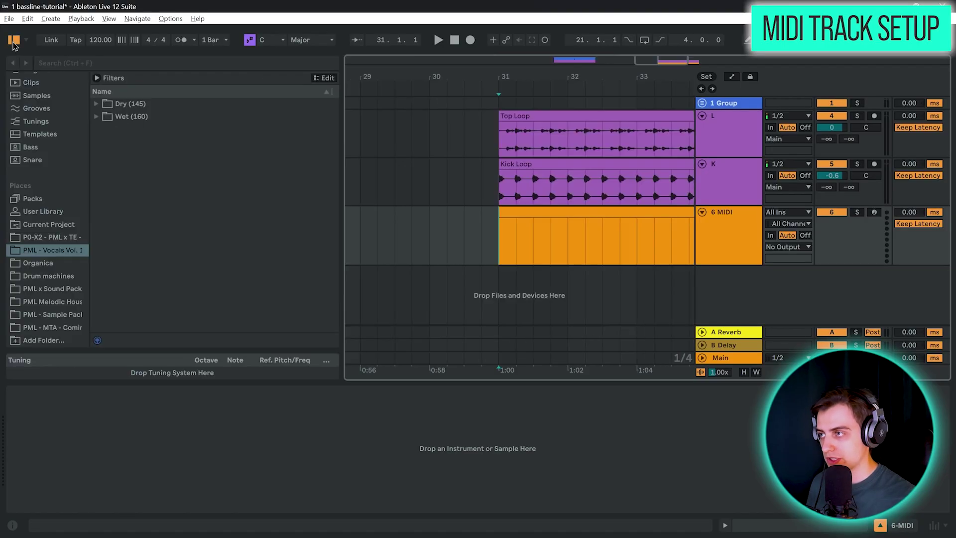
pyautogui.scroll(8, 37, 184)
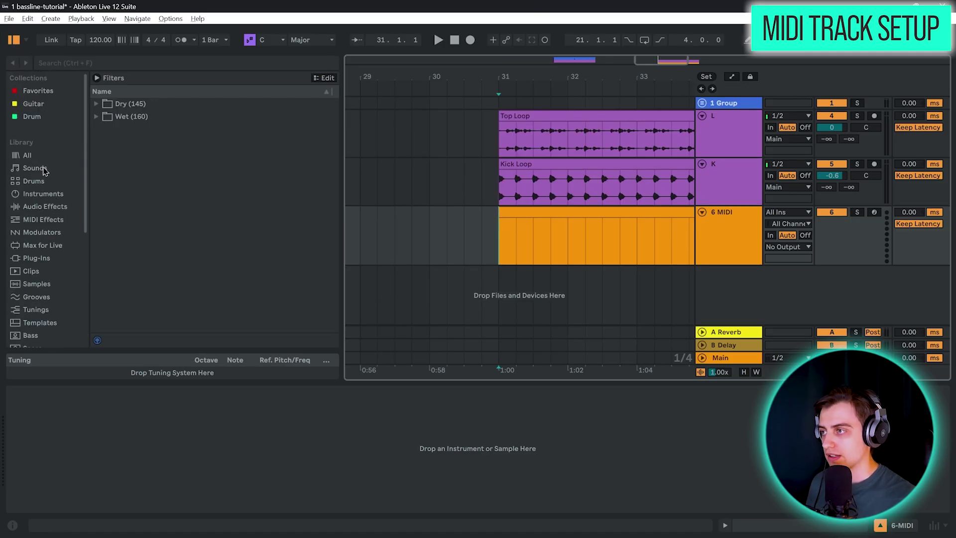
pyautogui.click(40, 158)
pyautogui.click(108, 64)
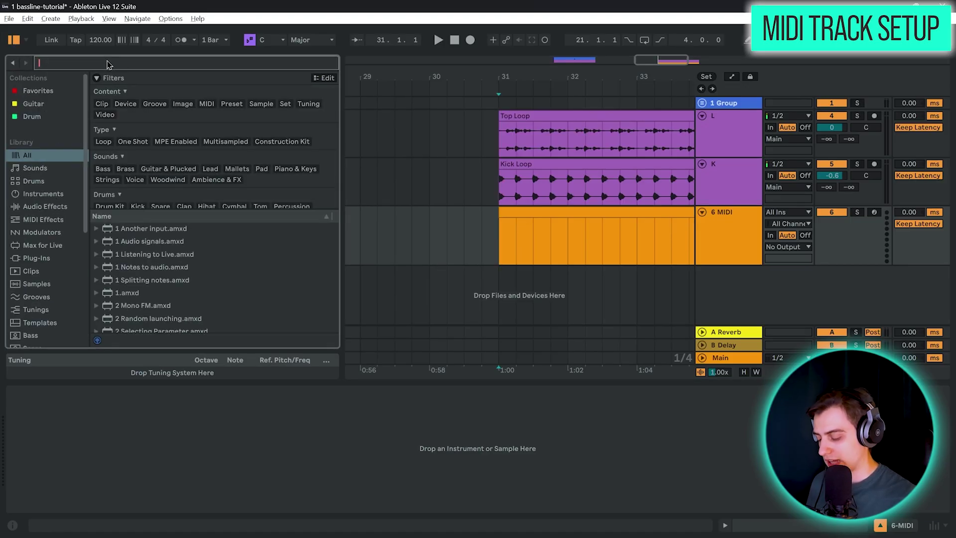
pyautogui.write('analog')
pyautogui.press('Down')
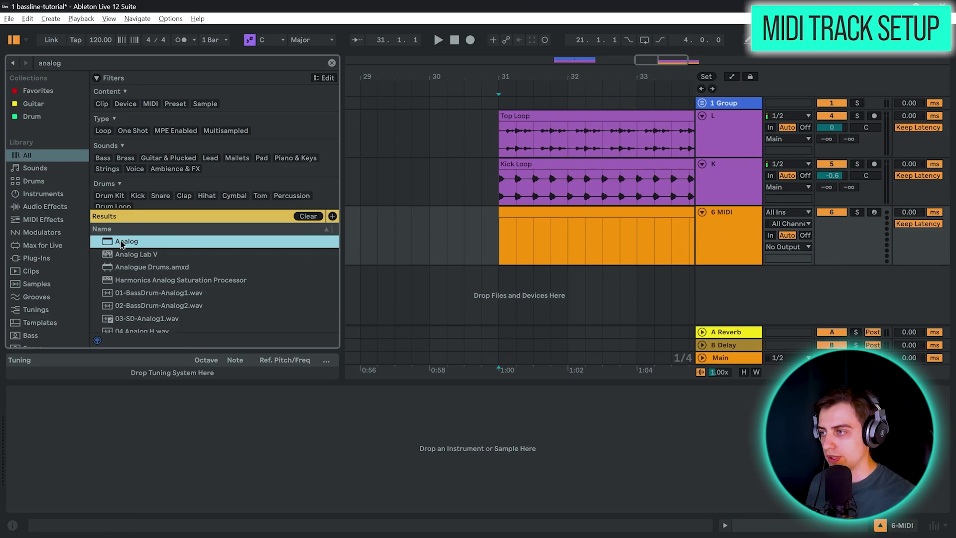
pyautogui.moveTo(162, 195)
pyautogui.mouseDown()
pyautogui.moveTo(682, 129)
pyautogui.moveTo(731, 244)
pyautogui.moveTo(592, 413)
pyautogui.mouseUp()
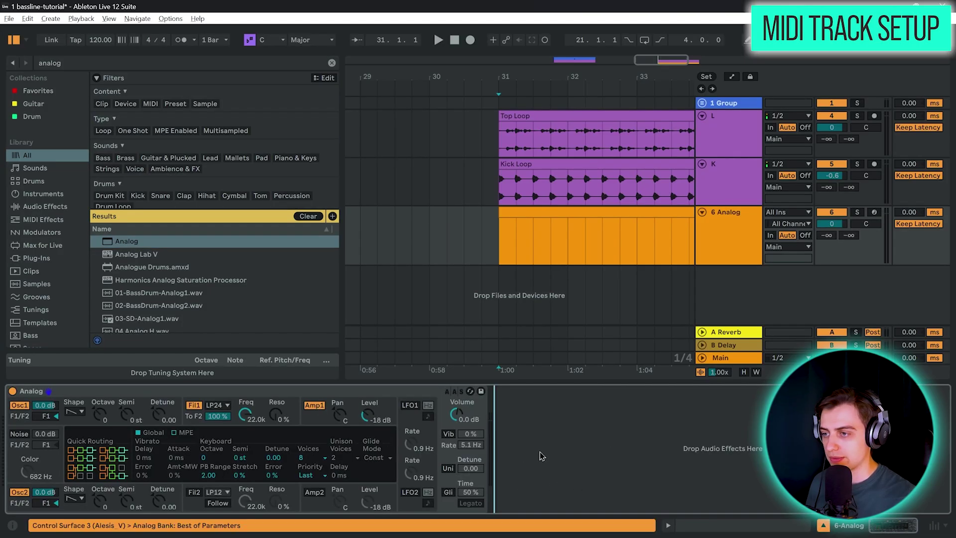
pyautogui.click(14, 40)
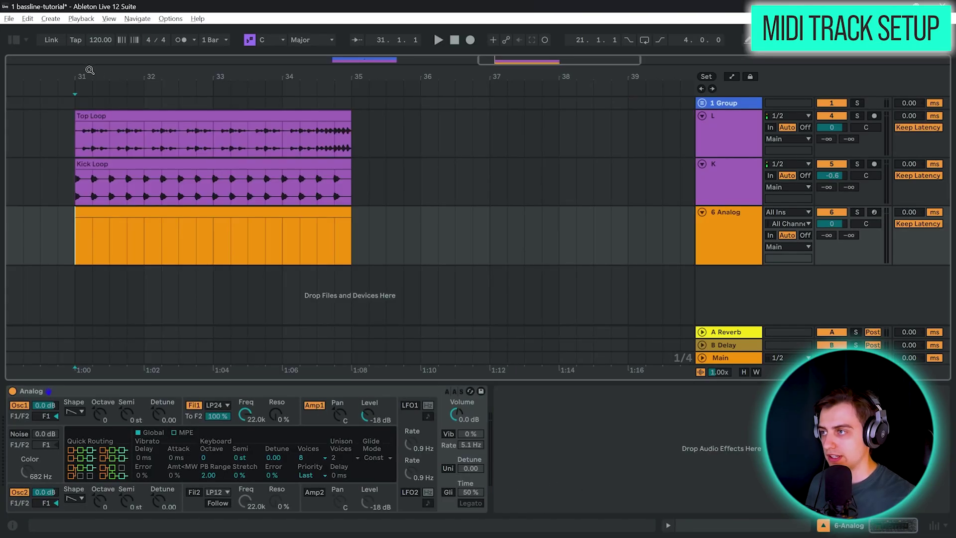
pyautogui.moveTo(89, 70); pyautogui.dragTo(193, 72)
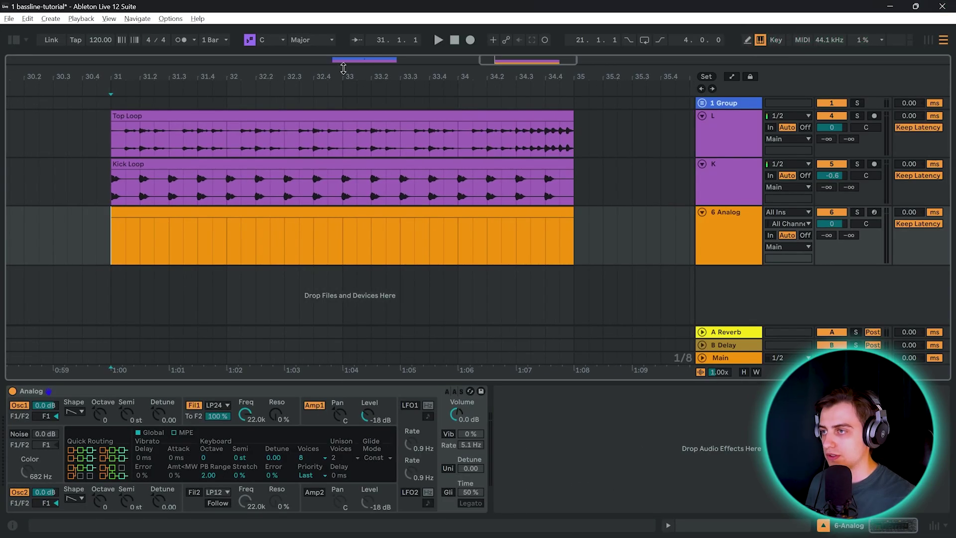
# Play a test note on the Analog instrument and switch off its second oscillator
pyautogui.moveTo(344, 74)
pyautogui.mouseDown()
pyautogui.moveTo(395, 71)
pyautogui.moveTo(362, 77)
pyautogui.mouseUp()
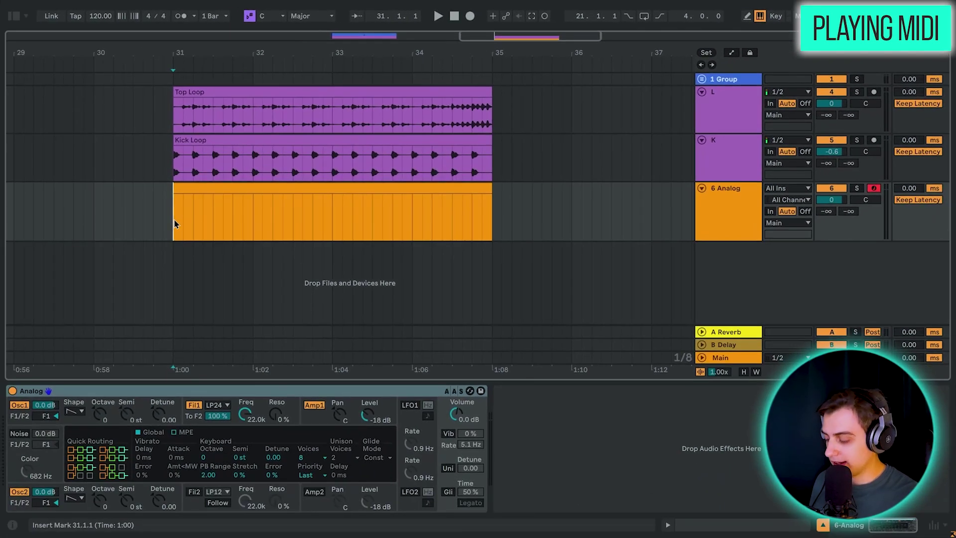
pyautogui.press('a')
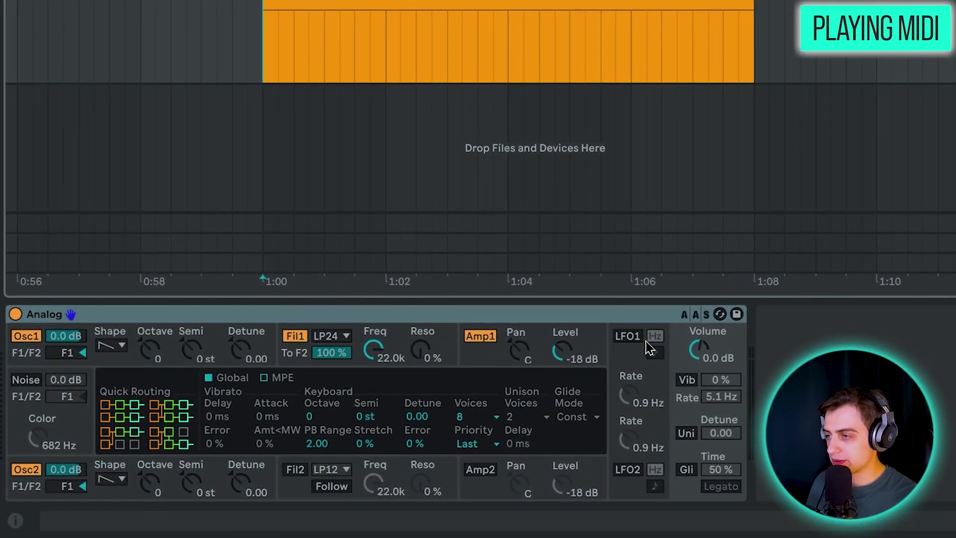
pyautogui.click(28, 469)
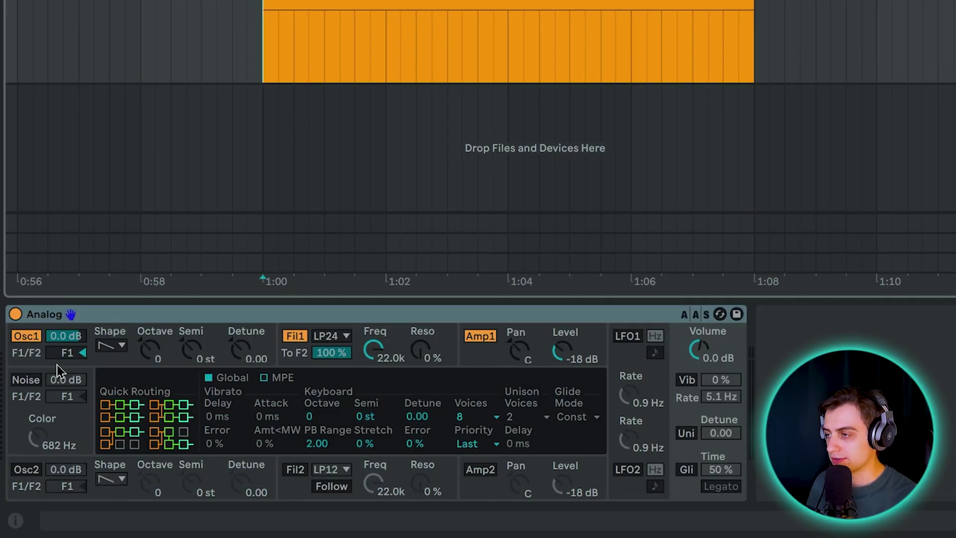
# Review Analog's Osc1, Fil1 and Amp1 settings, and set the Osc1 shape to the square wave
pyautogui.click(31, 360)
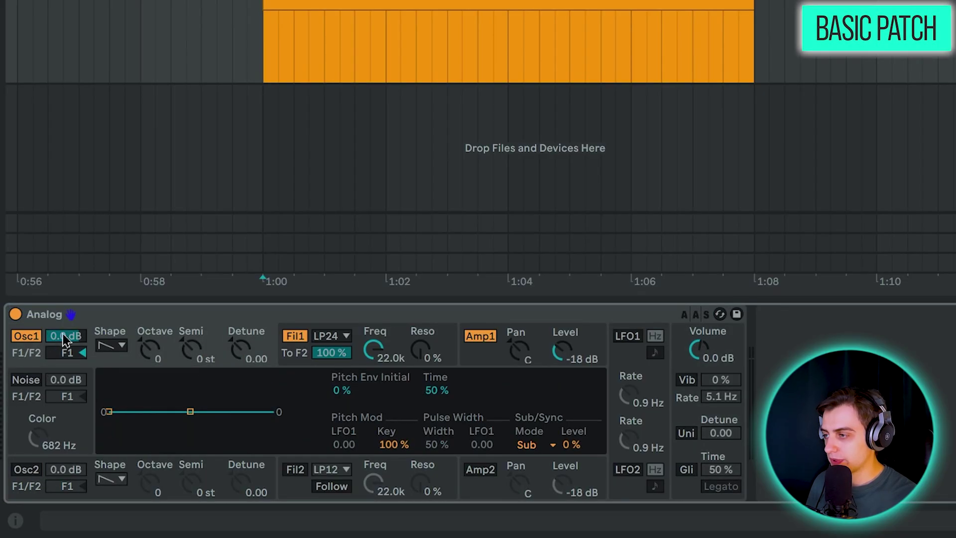
pyautogui.click(294, 361)
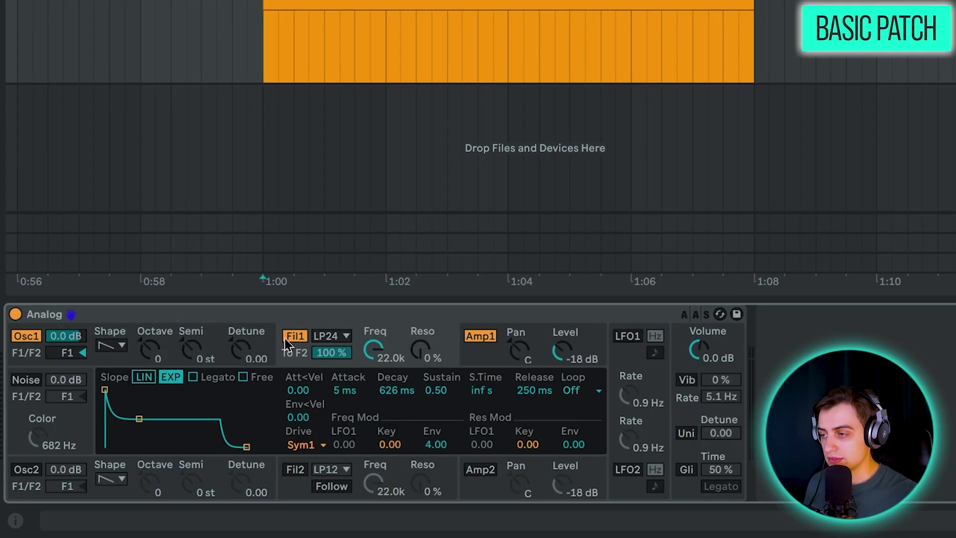
pyautogui.click(479, 360)
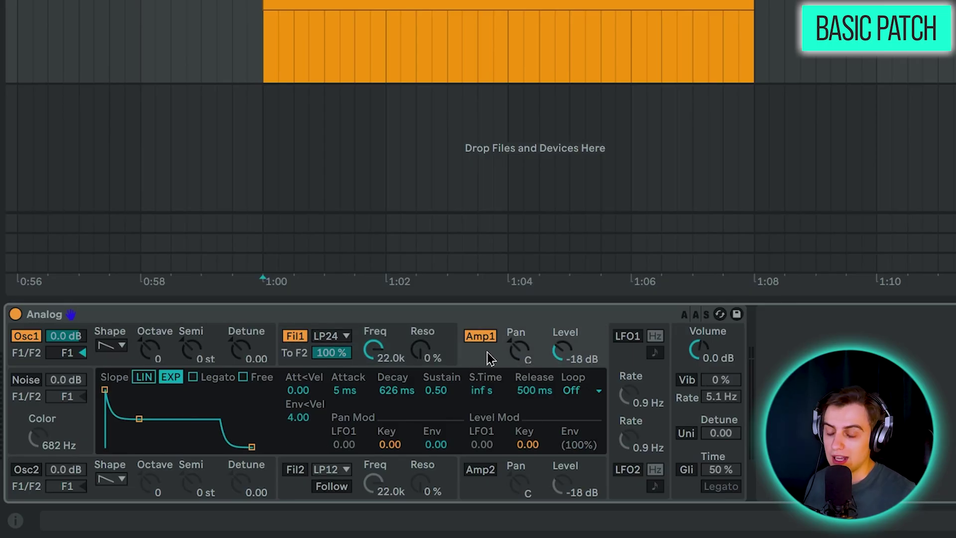
pyautogui.click(26, 359)
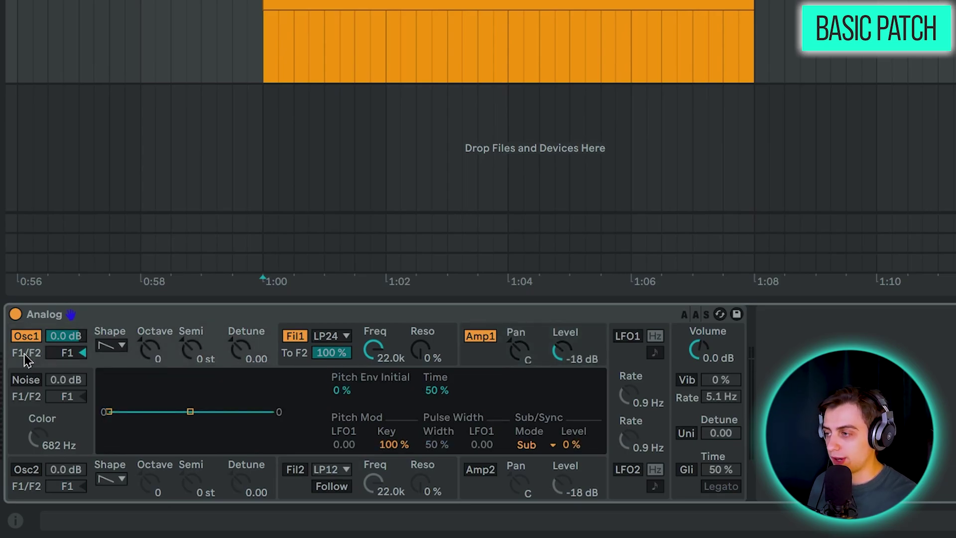
pyautogui.click(113, 355)
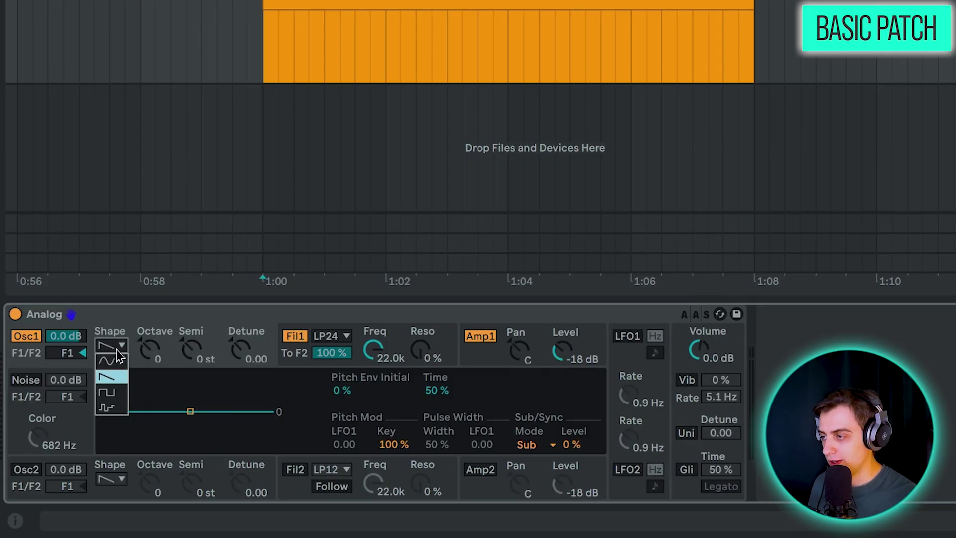
pyautogui.click(117, 397)
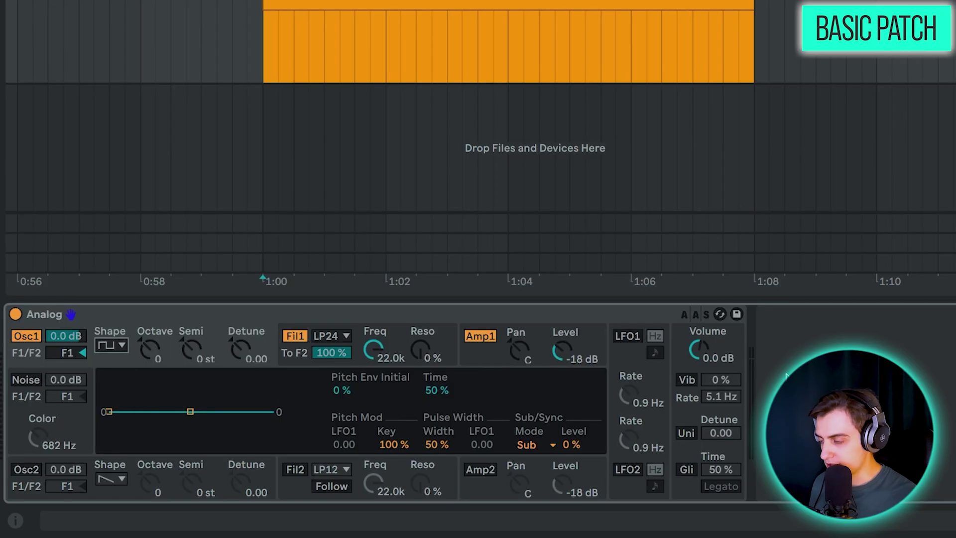
# Compare the filter and oscillator settings, and set the Osc1 pulse width to 100 %
pyautogui.click(281, 366)
pyautogui.click(114, 361)
pyautogui.click(292, 362)
pyautogui.click(111, 361)
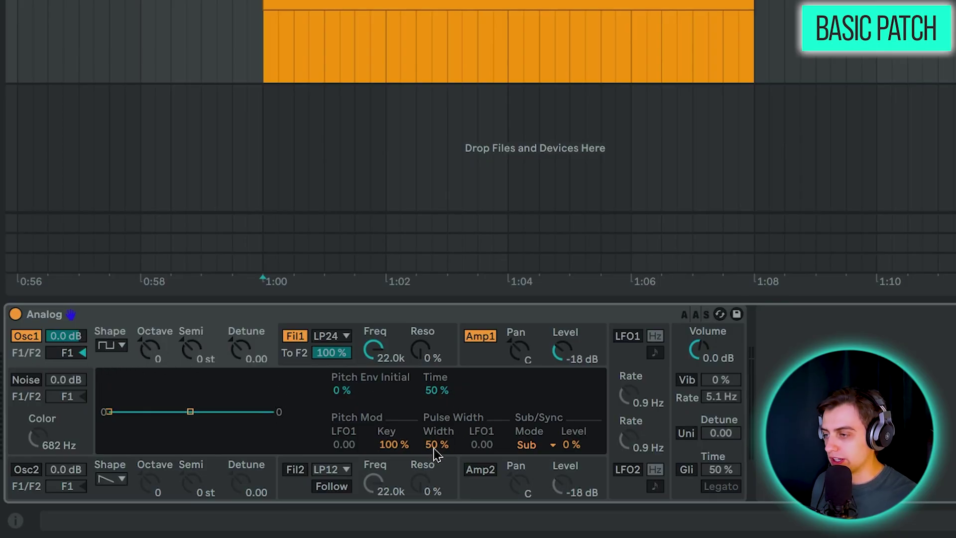
pyautogui.moveTo(437, 444); pyautogui.dragTo(437, 407)
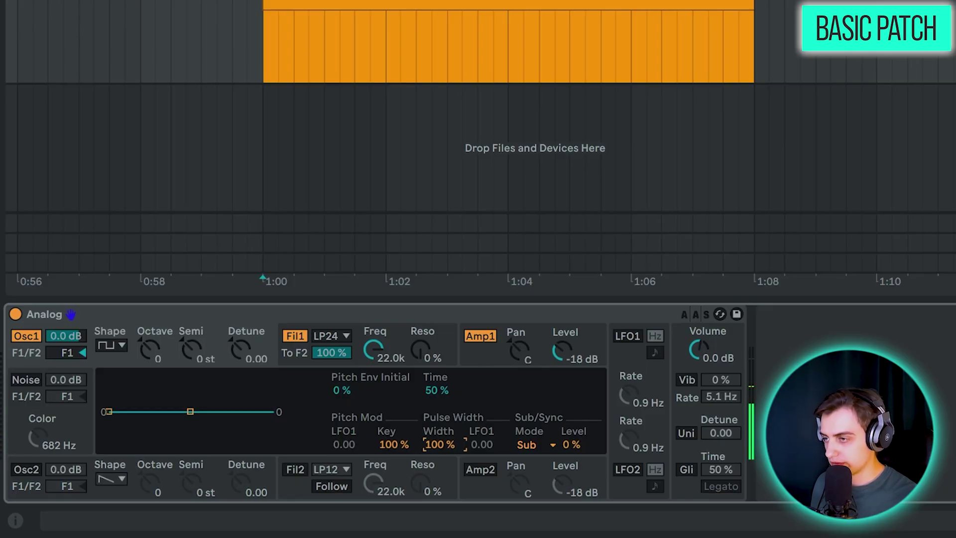
pyautogui.press('Delete')
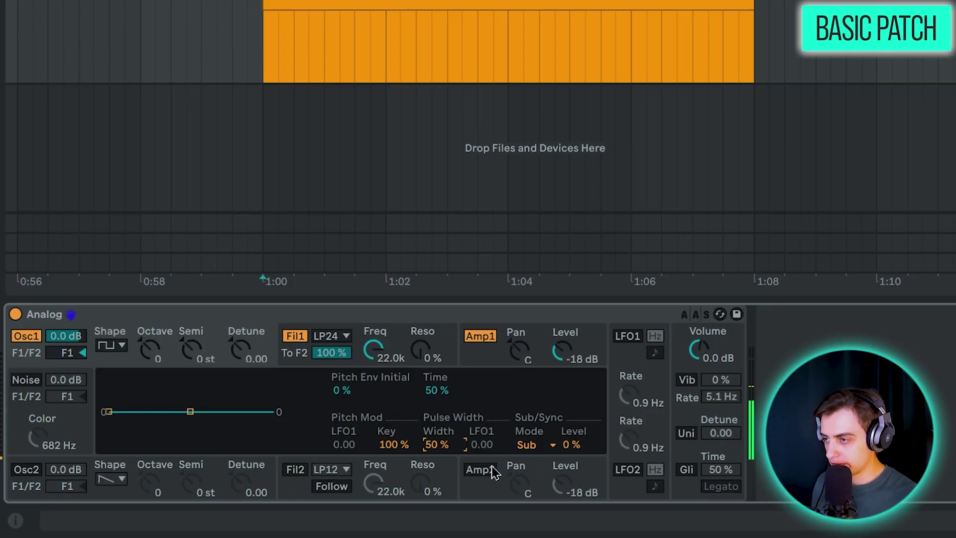
pyautogui.moveTo(453, 442); pyautogui.dragTo(454, 406)
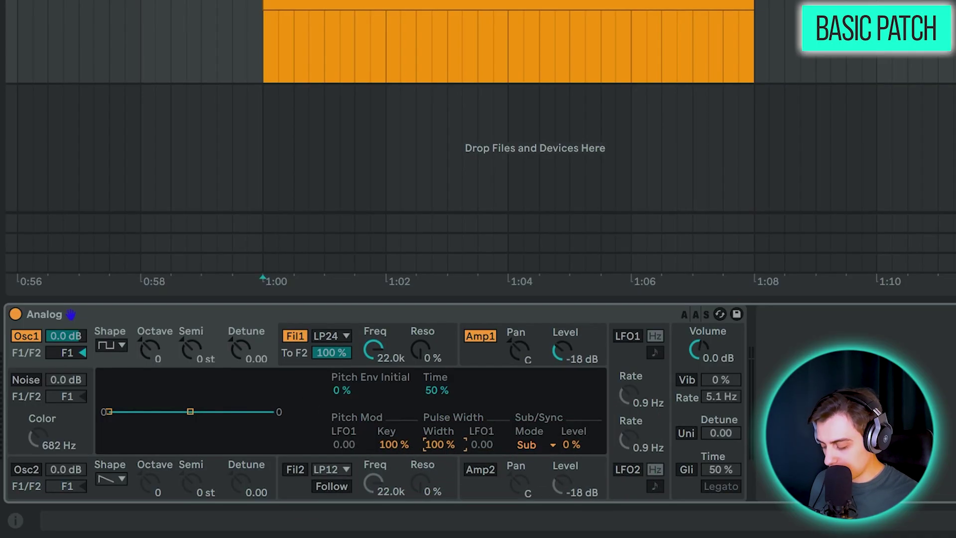
# Lower the computer MIDI keyboard to the C1 to D2 range and set the Fil1 frequency to 275
pyautogui.press('z')
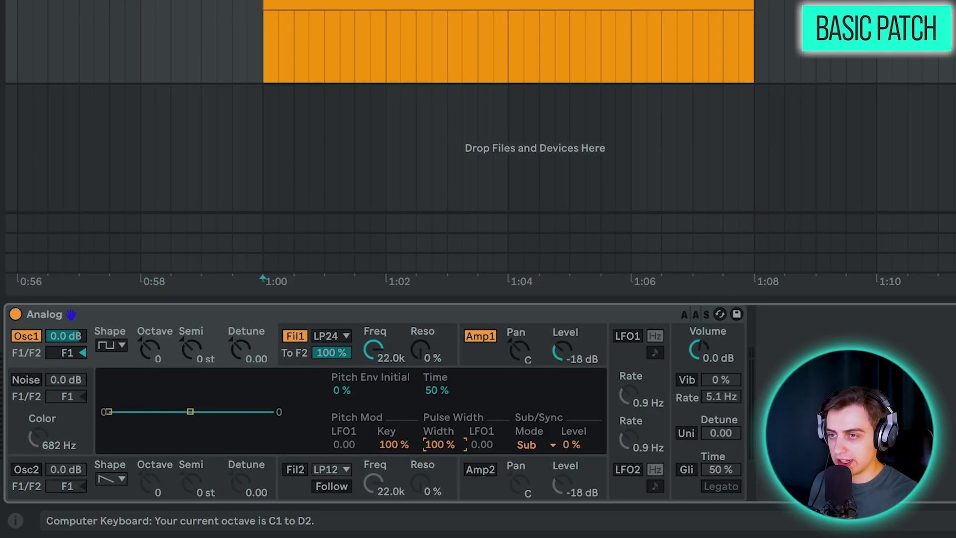
pyautogui.press('a')
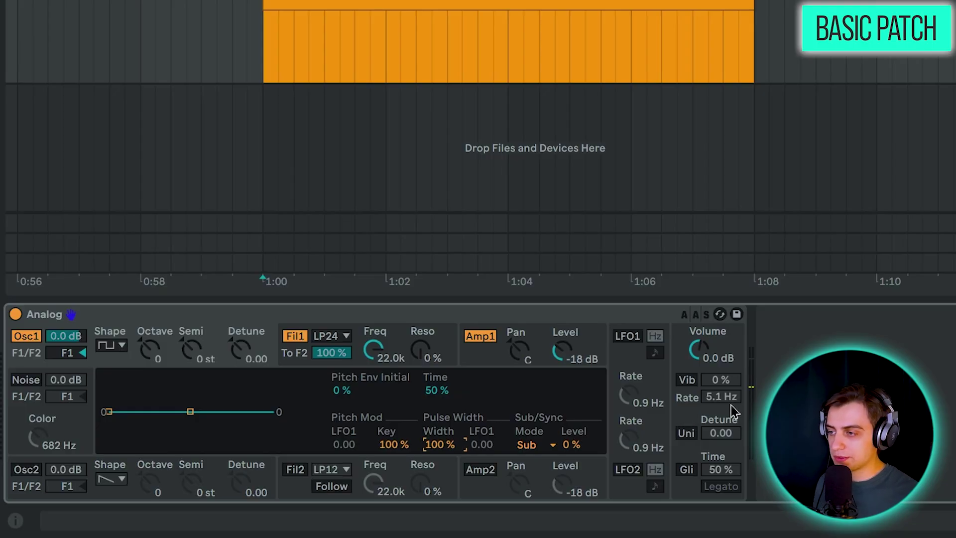
pyautogui.click(374, 354)
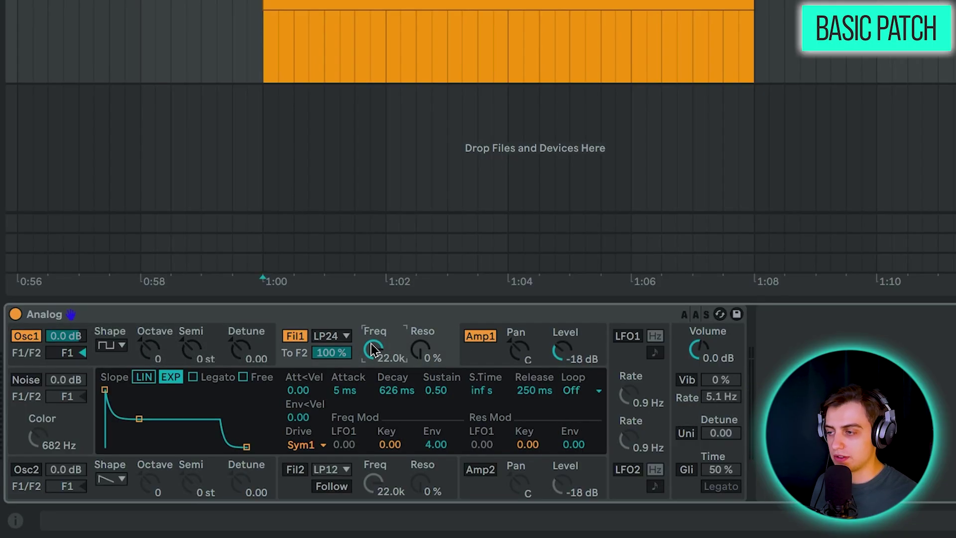
pyautogui.moveTo(373, 348); pyautogui.dragTo(373, 393)
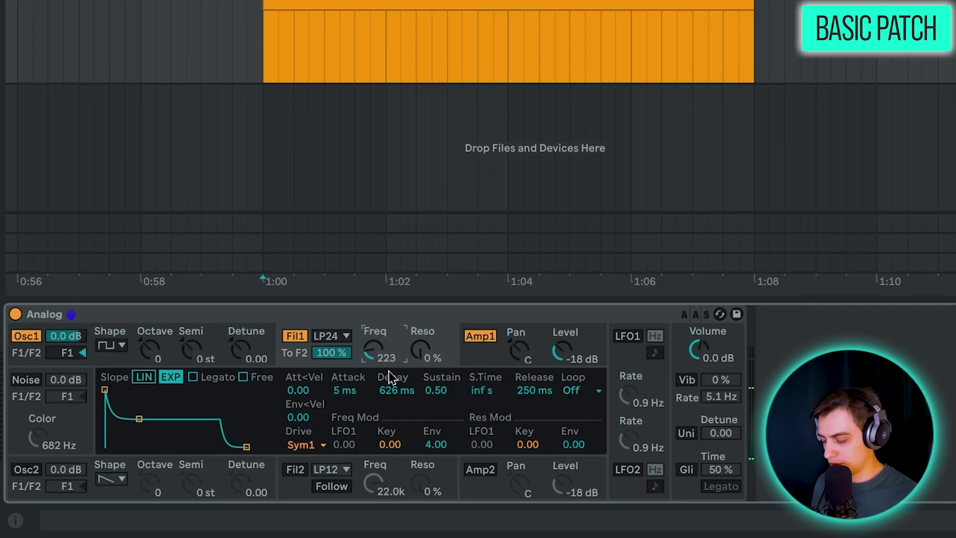
pyautogui.write('275')
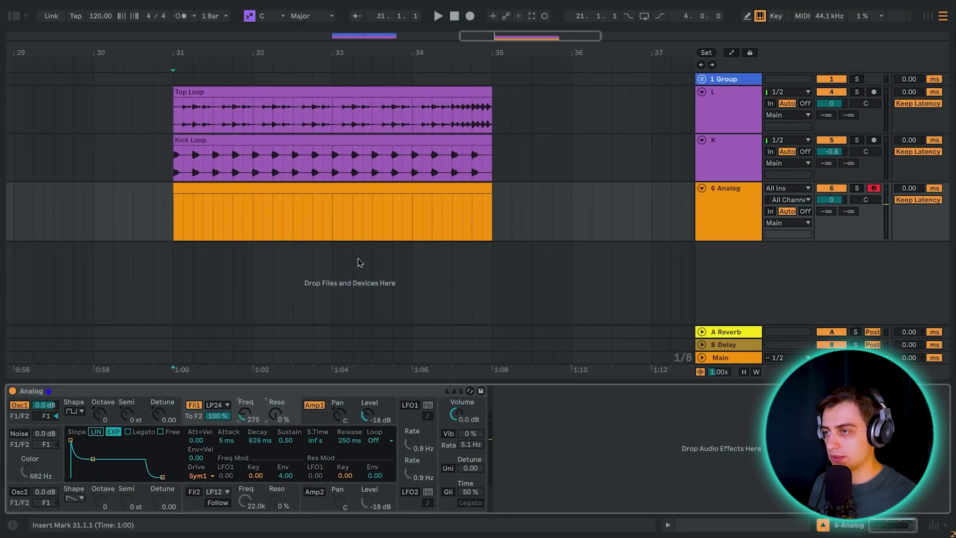
# Loop the one-bar section from bar 31 to 32 and play the drum loops within it
pyautogui.doubleClick(352, 199)
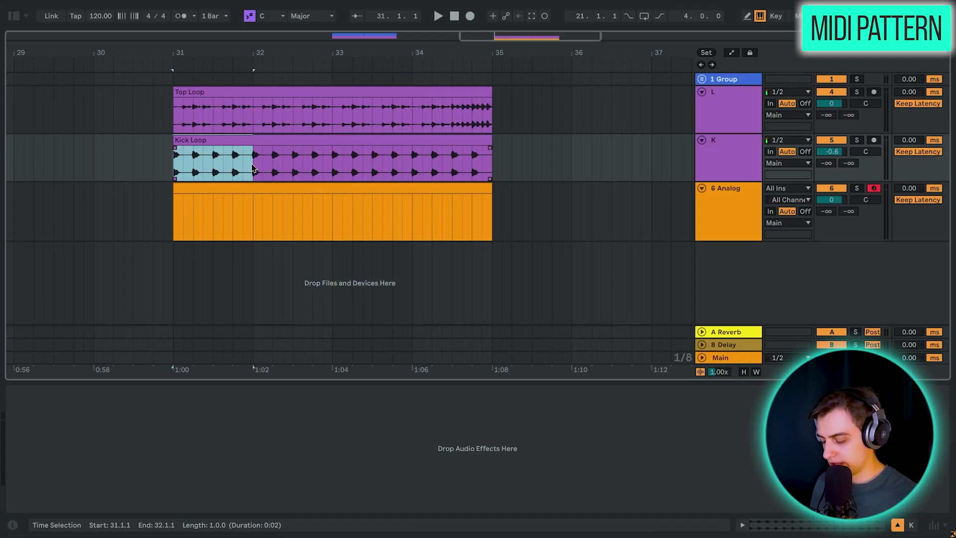
pyautogui.hotkey('ctrl', 'l')
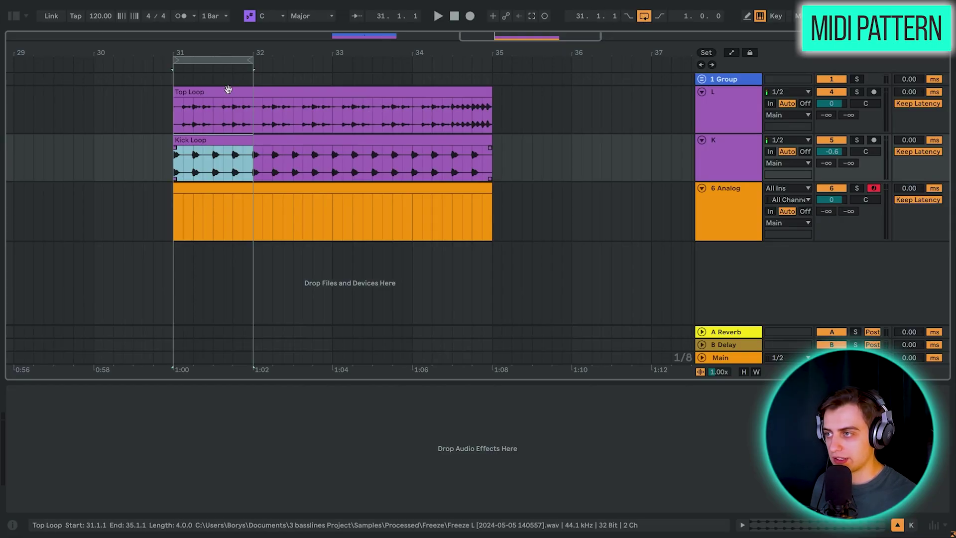
pyautogui.press('space')
pyautogui.moveTo(182, 54); pyautogui.dragTo(204, 102)
pyautogui.press('space')
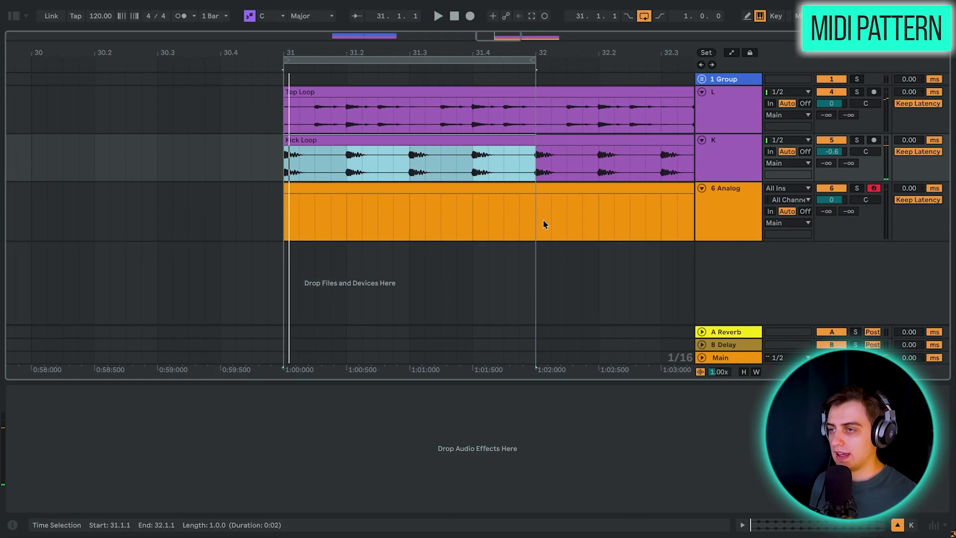
# Open the Analog track's MIDI clip in the note editor and resize the editor so the drum tracks stay in view above it
pyautogui.click(541, 223)
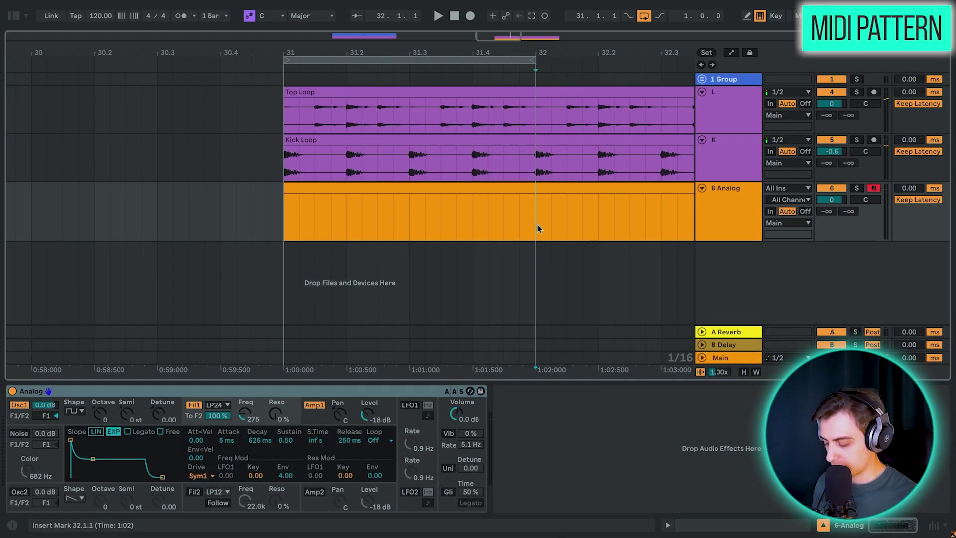
pyautogui.moveTo(537, 228); pyautogui.dragTo(285, 234)
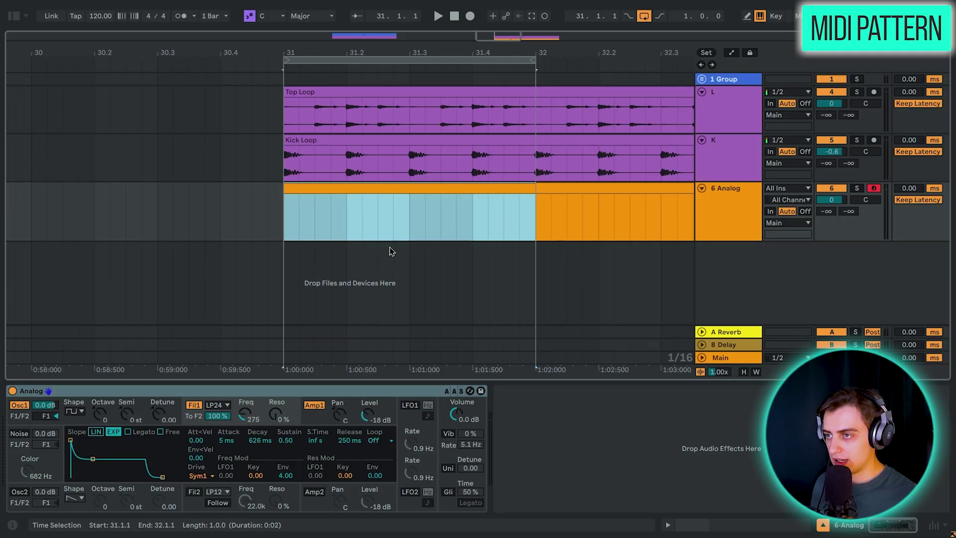
pyautogui.doubleClick(432, 188)
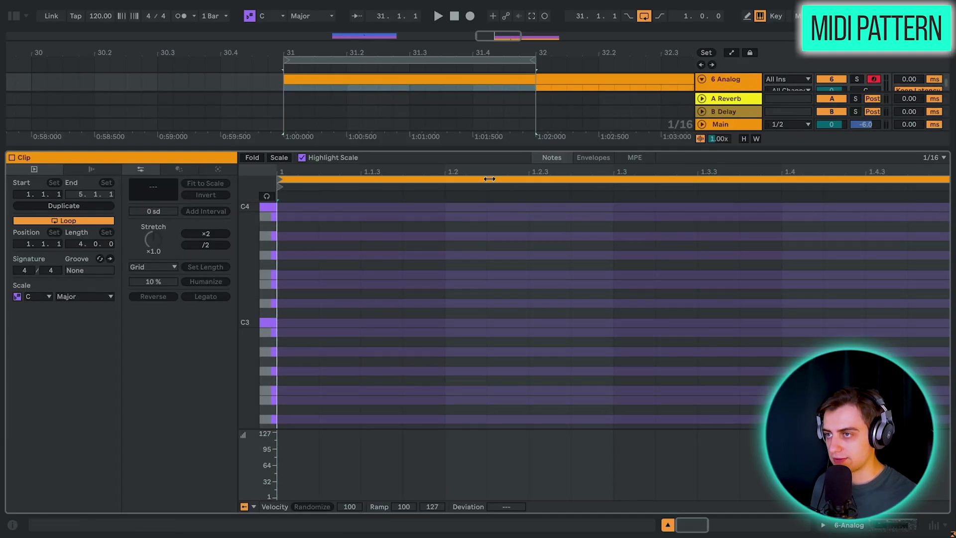
pyautogui.moveTo(432, 143); pyautogui.dragTo(432, 264)
pyautogui.scroll(3, 423, 169)
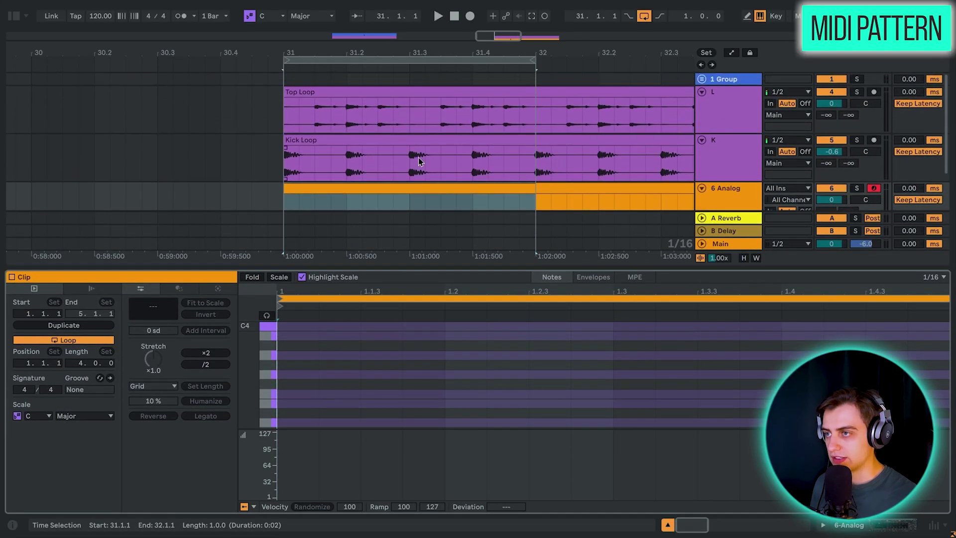
pyautogui.moveTo(386, 56); pyautogui.dragTo(385, 34)
pyautogui.scroll(1, 411, 117)
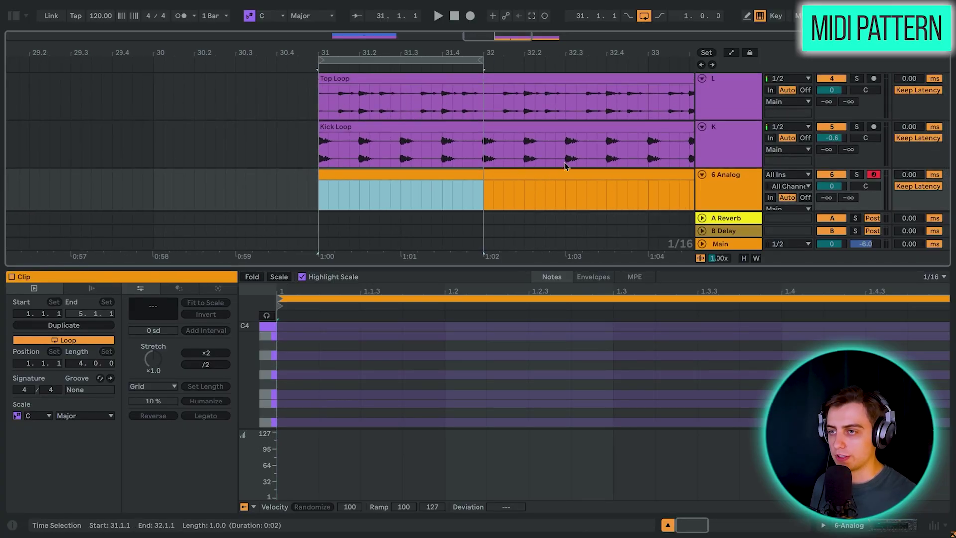
pyautogui.scroll(-1, 441, 143)
# Insert a G0 note at the start of the clip and lengthen it to about one and a half sixteenths
pyautogui.click(298, 367)
pyautogui.scroll(-10, 298, 367)
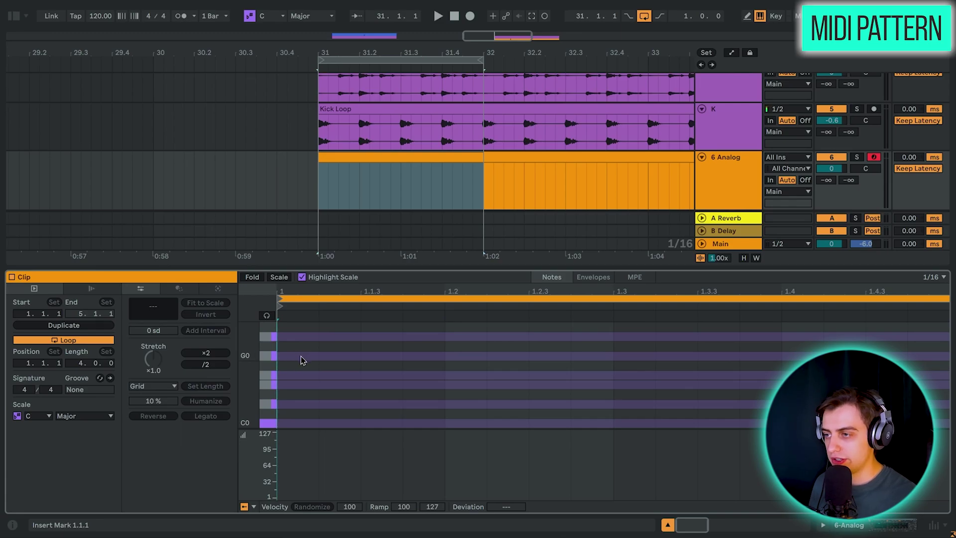
pyautogui.doubleClick(299, 356)
pyautogui.moveTo(249, 356); pyautogui.dragTo(257, 356)
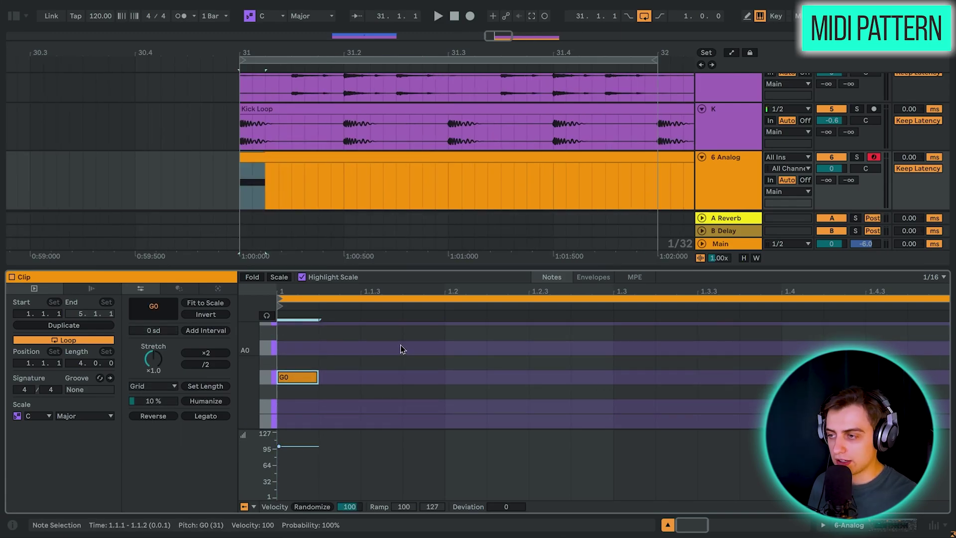
pyautogui.rightClick(402, 349)
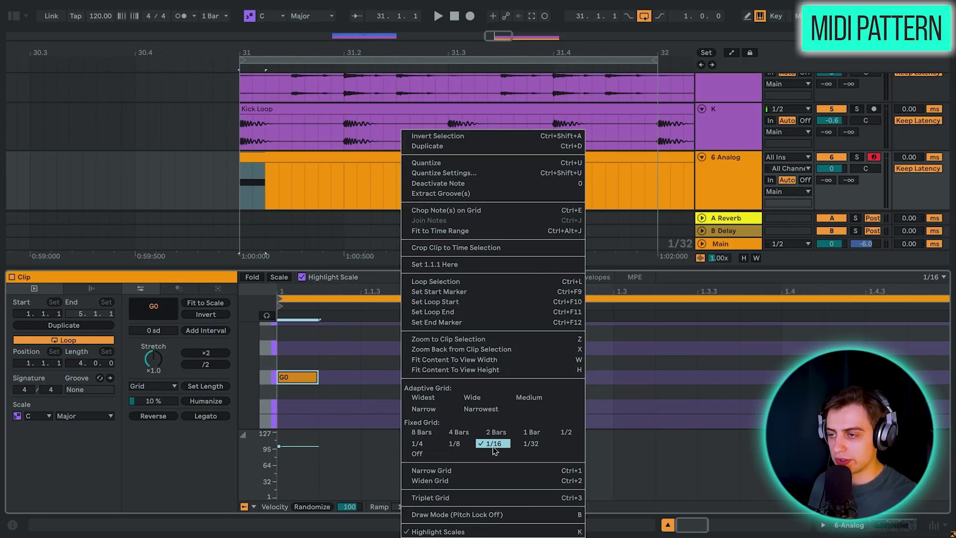
pyautogui.click(336, 365)
pyautogui.moveTo(318, 376); pyautogui.dragTo(343, 377)
# Add a second G0 note at 1.1.3, extend it slightly past 1.1.4, and play the pattern from bar 31
pyautogui.doubleClick(381, 378)
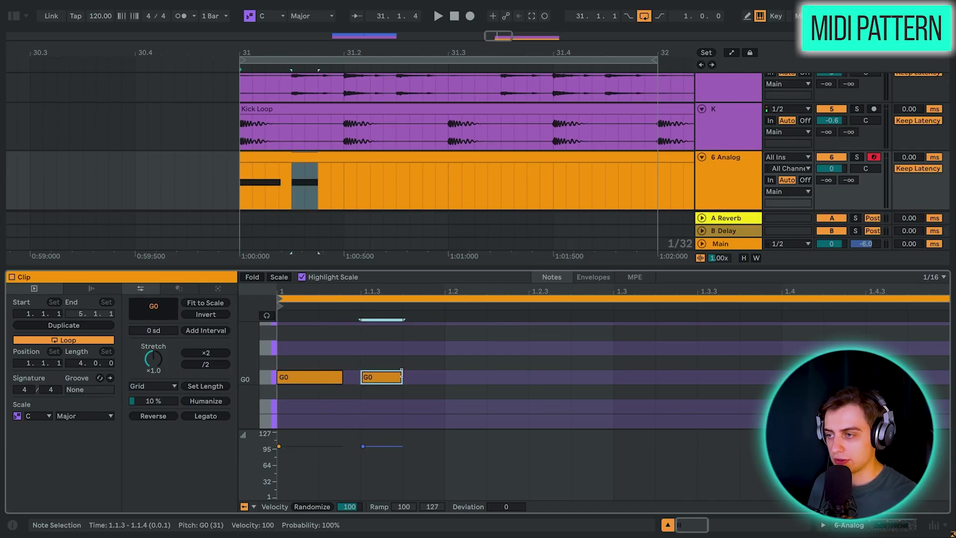
pyautogui.moveTo(401, 376); pyautogui.dragTo(416, 377)
pyautogui.click(242, 199)
pyautogui.press('space')
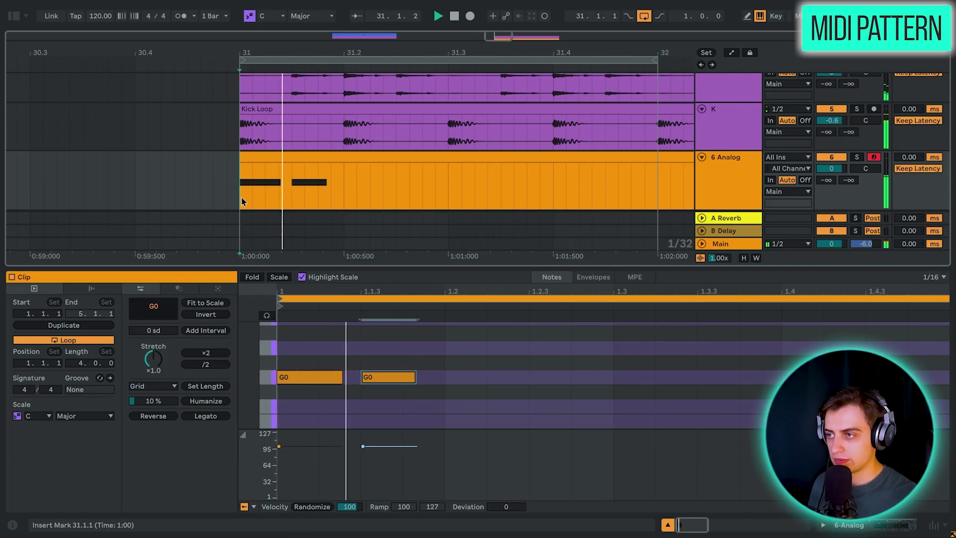
pyautogui.press('space')
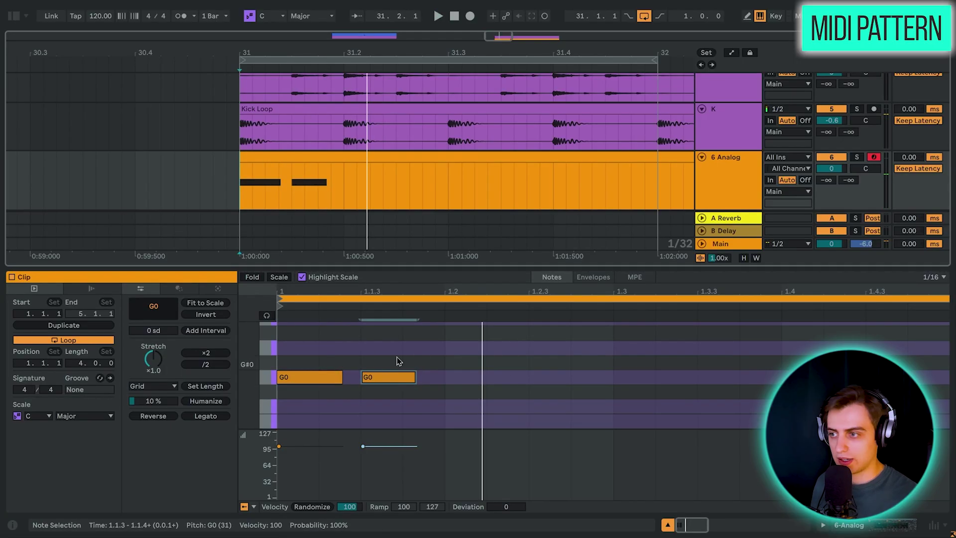
# Copy the second G0 note to 1.2 and 1.2.3, and raise the last copy to G#0
pyautogui.click(385, 376)
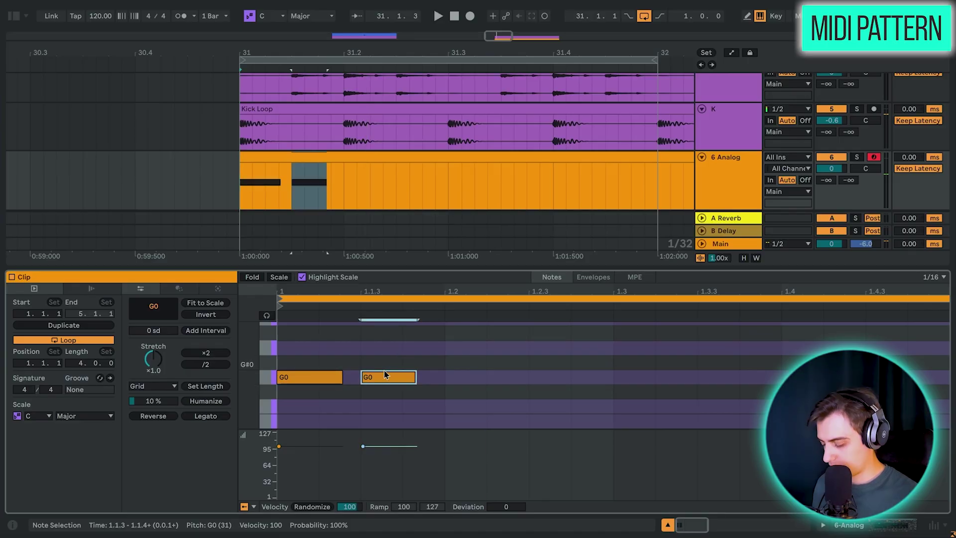
pyautogui.click(445, 389)
pyautogui.hotkey('ctrl', 'v')
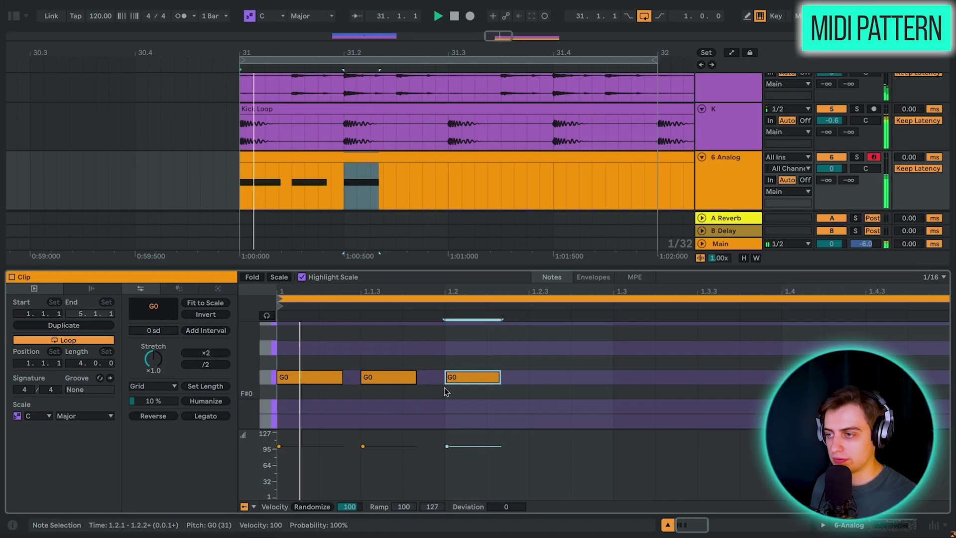
pyautogui.click(531, 388)
pyautogui.hotkey('ctrl', 'v')
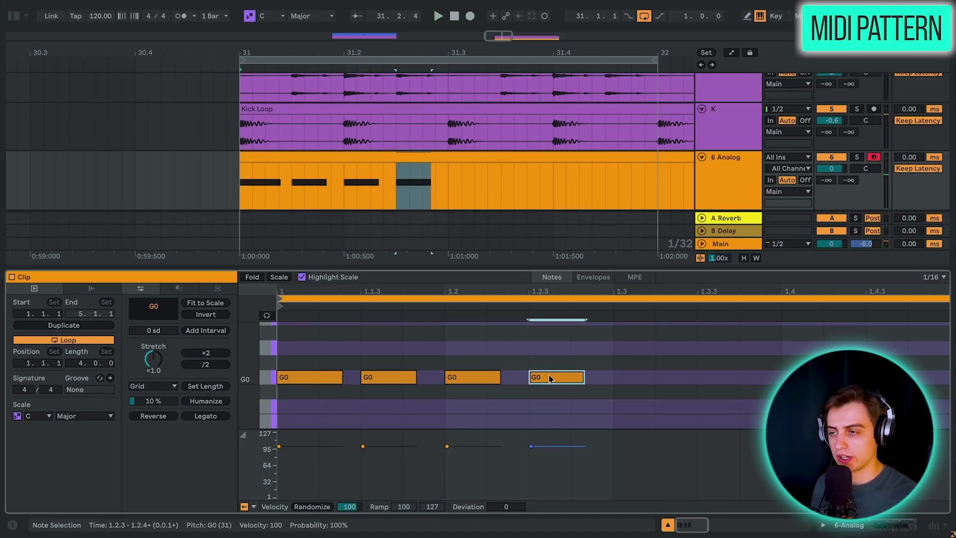
pyautogui.press('Up')
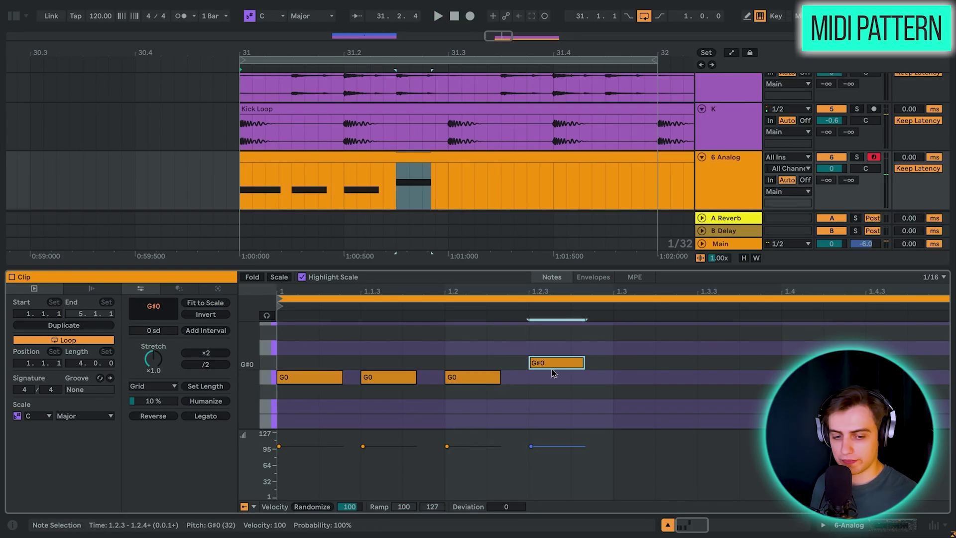
# Paste a G0 note at 1.3 and lengthen it past 1.3.3, add another at 1.3.4 extending past 1.4, and play the pattern
pyautogui.press('space')
pyautogui.hotkey('ctrl', 'v')
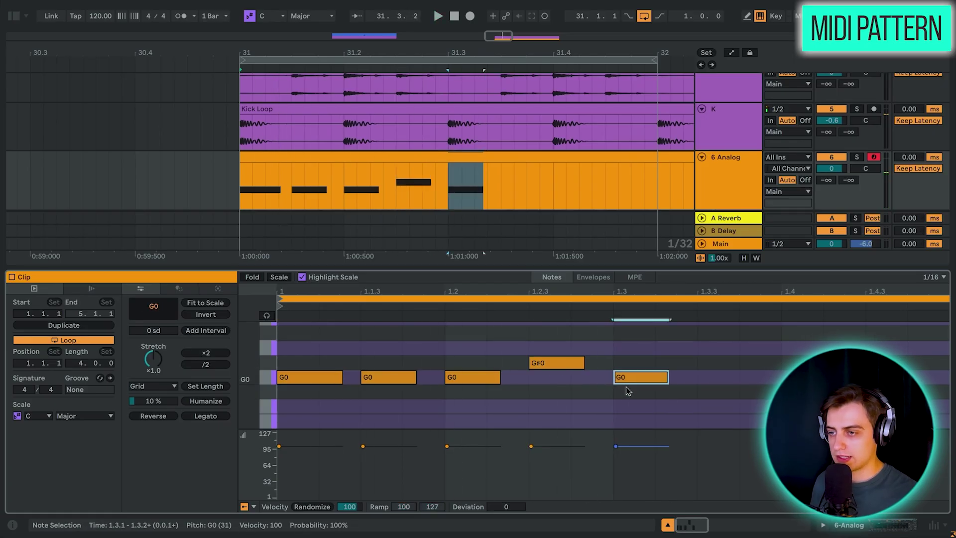
pyautogui.moveTo(668, 379); pyautogui.dragTo(710, 380)
pyautogui.doubleClick(759, 378)
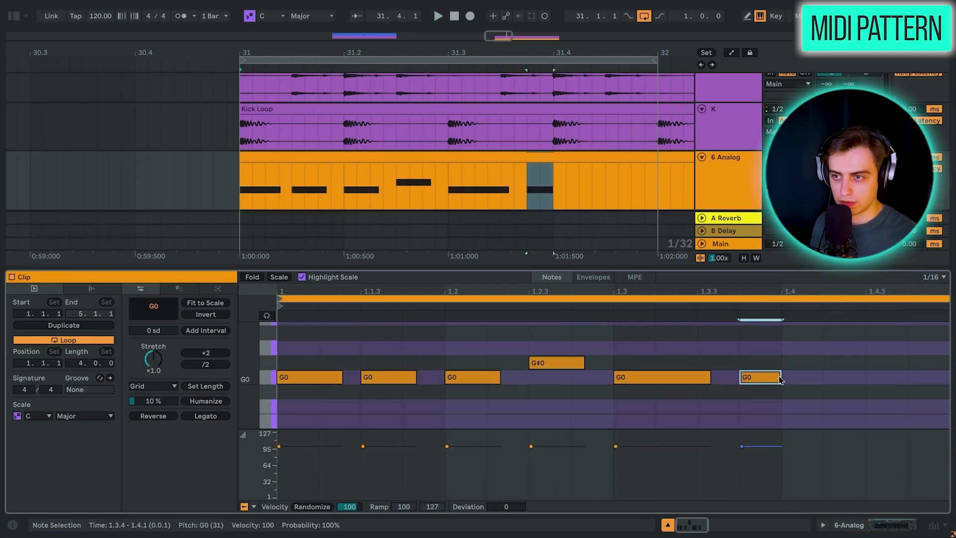
pyautogui.moveTo(780, 377); pyautogui.dragTo(798, 377)
pyautogui.press('space')
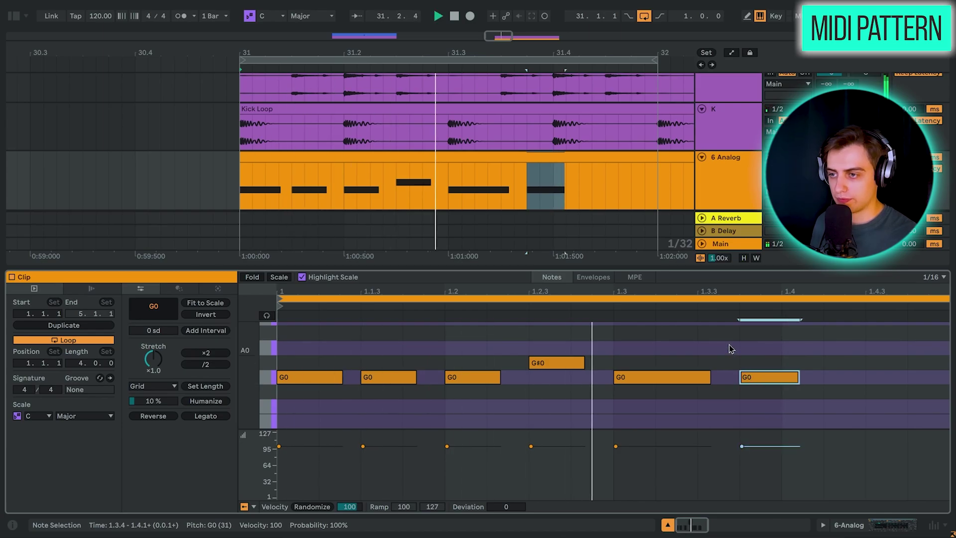
# Copy the G#0 note to 1.4.3 and play the one-bar pattern to check its second half
pyautogui.press('space')
pyautogui.click(869, 376)
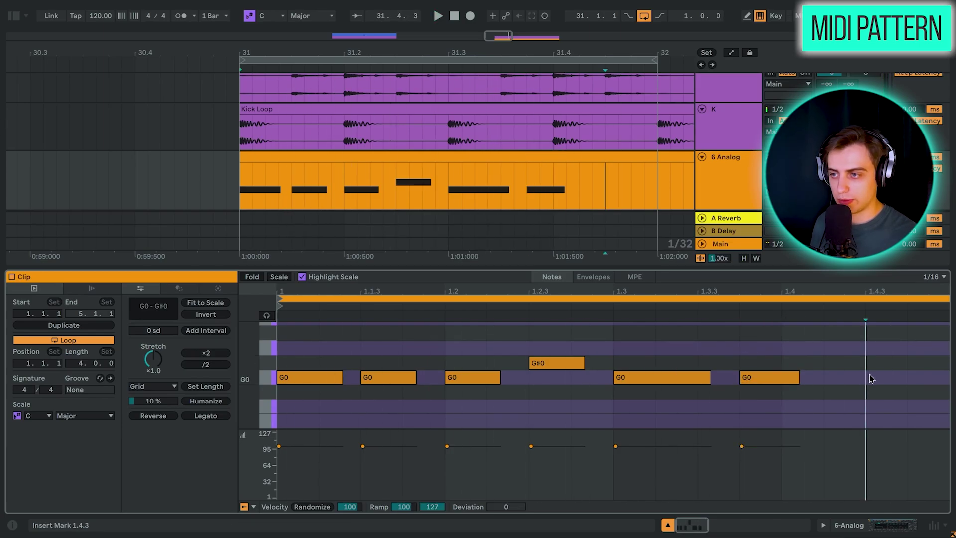
pyautogui.press('super+v')
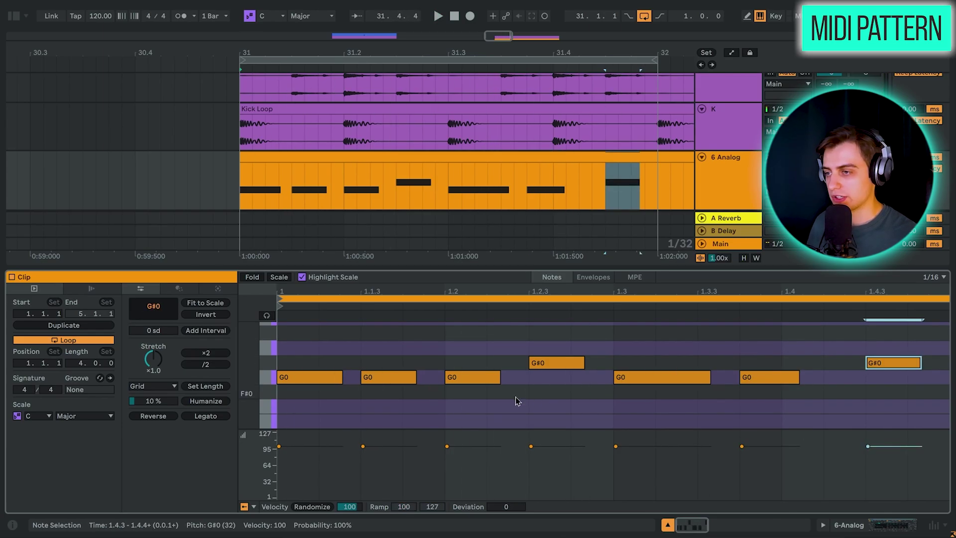
pyautogui.moveTo(290, 328); pyautogui.dragTo(525, 394)
pyautogui.moveTo(638, 343); pyautogui.dragTo(947, 424)
pyautogui.press('space')
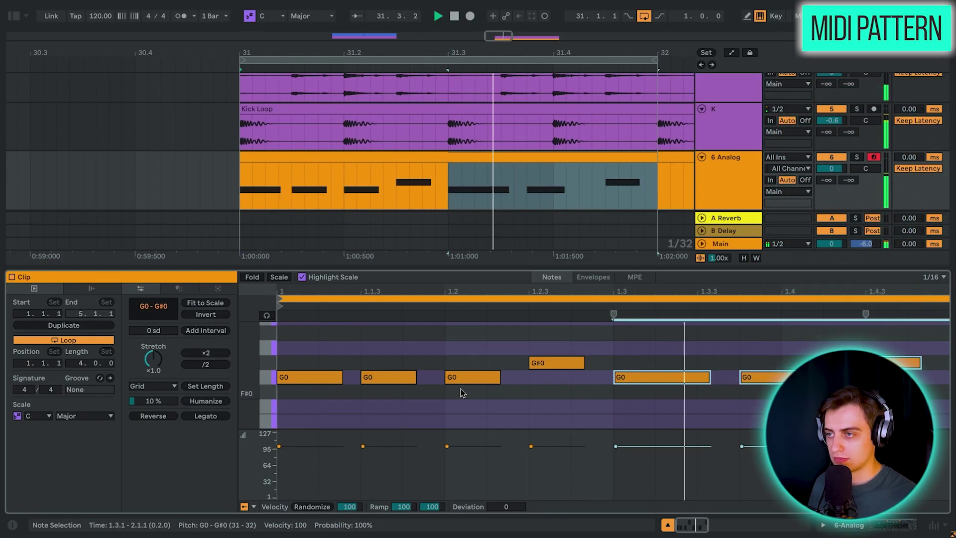
pyautogui.press('space')
# Close the note editor and duplicate the Analog pattern in bar 31 three times to fill the clip up to bar 35
pyautogui.click(617, 405)
pyautogui.click(667, 524)
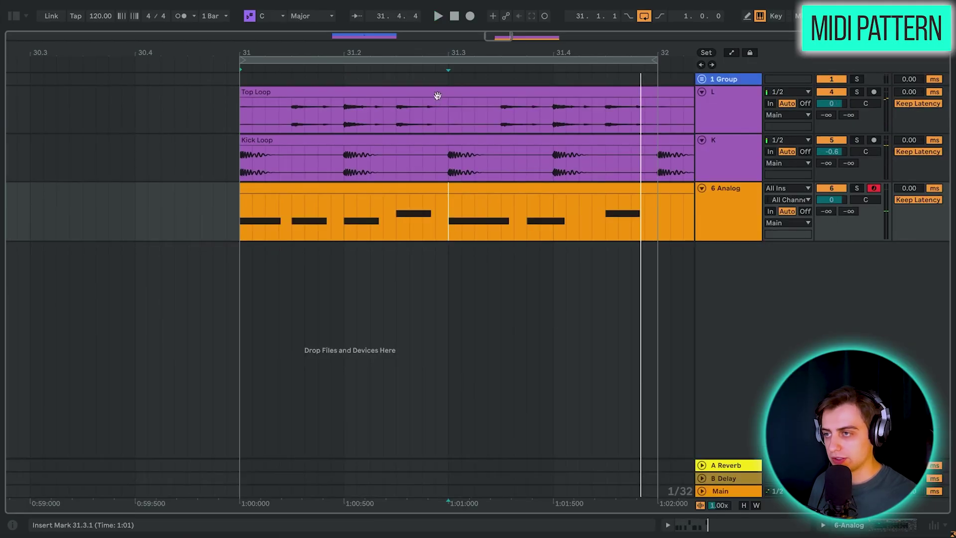
pyautogui.scroll(-5, 331, 121)
pyautogui.click(312, 192)
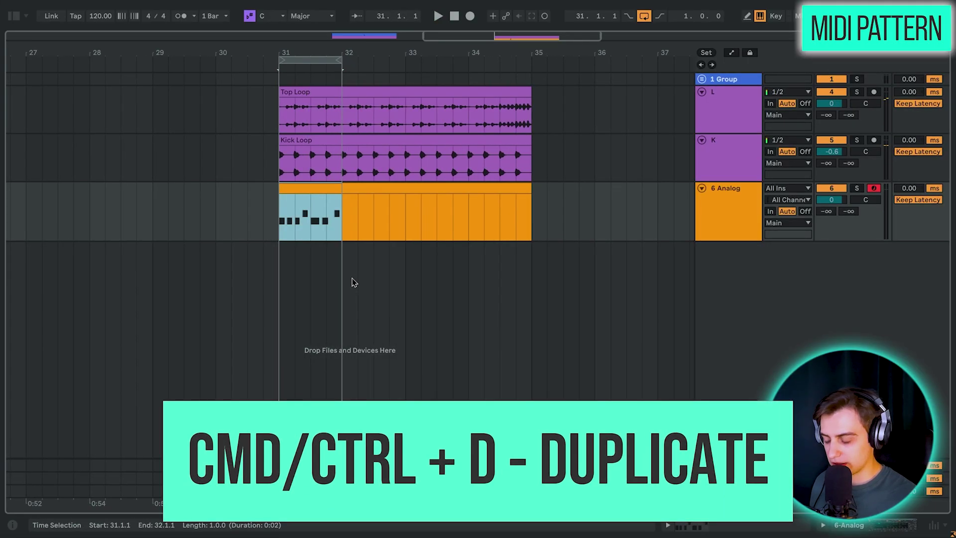
pyautogui.hotkey('ctrl', 'd')
pyautogui.hotkey('ctrl', 'd')
pyautogui.hotkey('ctrl', 'd')
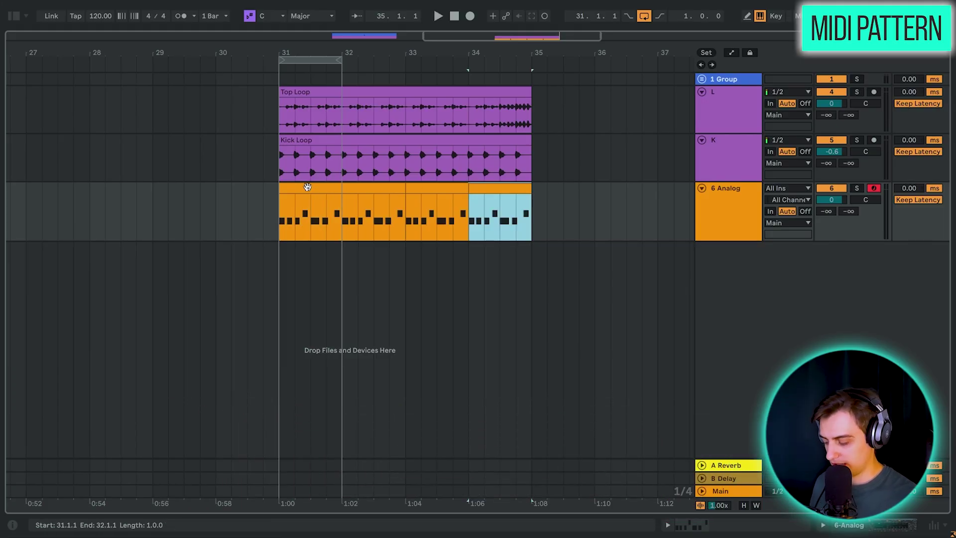
# Consolidate the Analog clips from bar 31 to 35 into a single clip and open it in the note editor
pyautogui.moveTo(281, 212); pyautogui.dragTo(522, 222)
pyautogui.rightClick(528, 225)
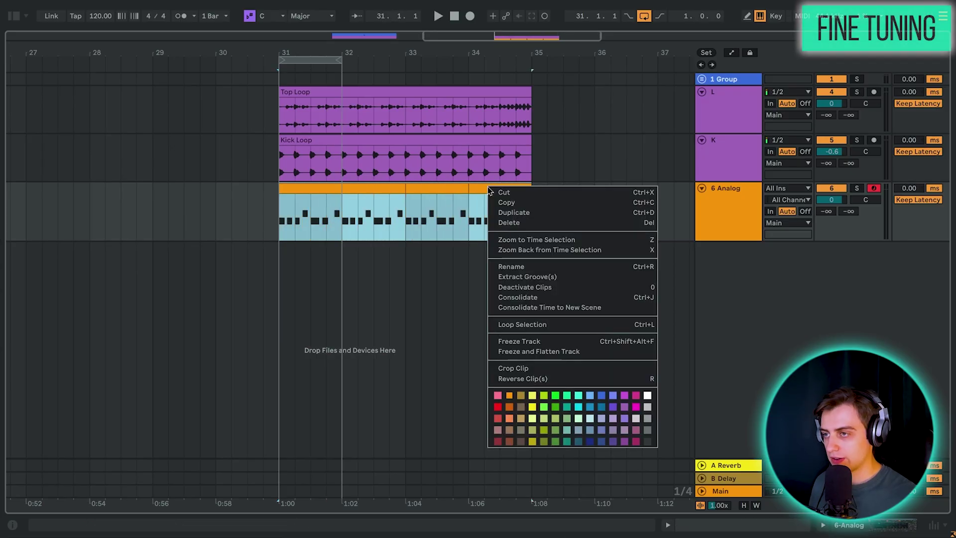
pyautogui.click(518, 295)
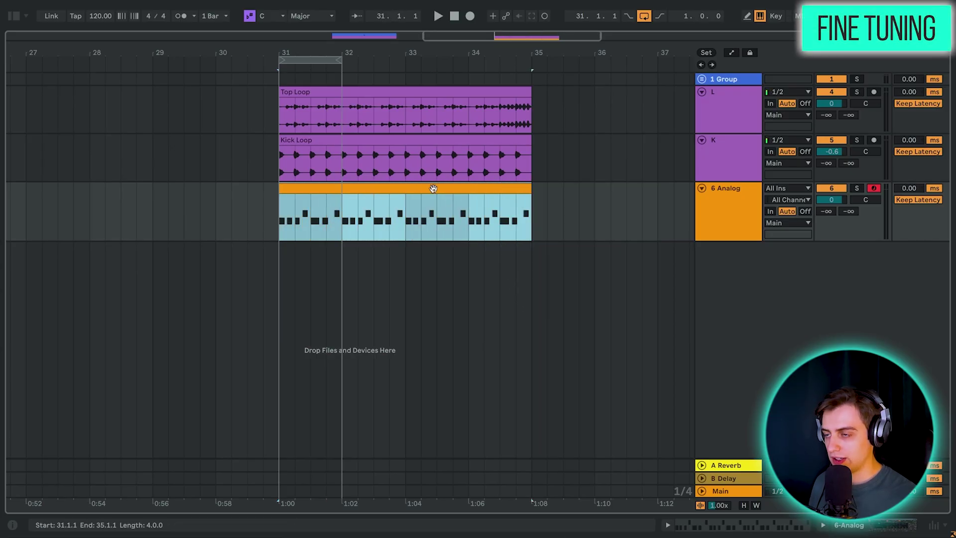
pyautogui.doubleClick(433, 187)
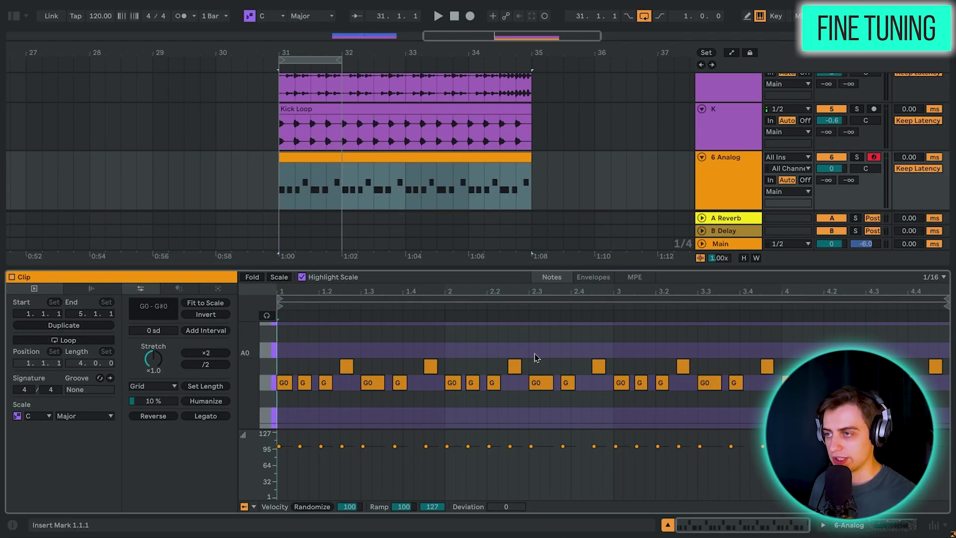
# Show the Analog device and set its filter resonance to 10 %, filter envelope frequency modulation to 1.61 and filter envelope sustain to 0.00
pyautogui.hotkey('ctrl', 'alt', 'l')
pyautogui.click(731, 218)
pyautogui.doubleClick(732, 218)
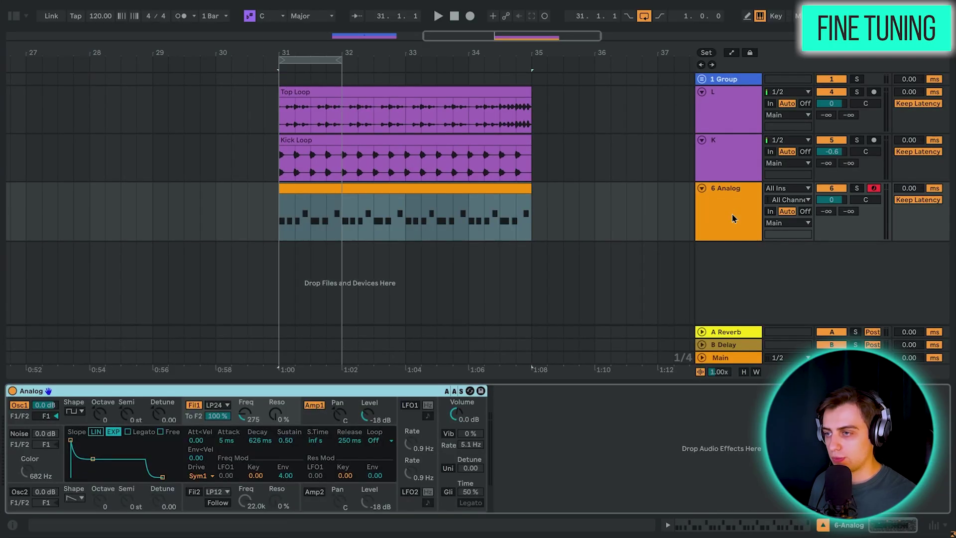
pyautogui.click(276, 415)
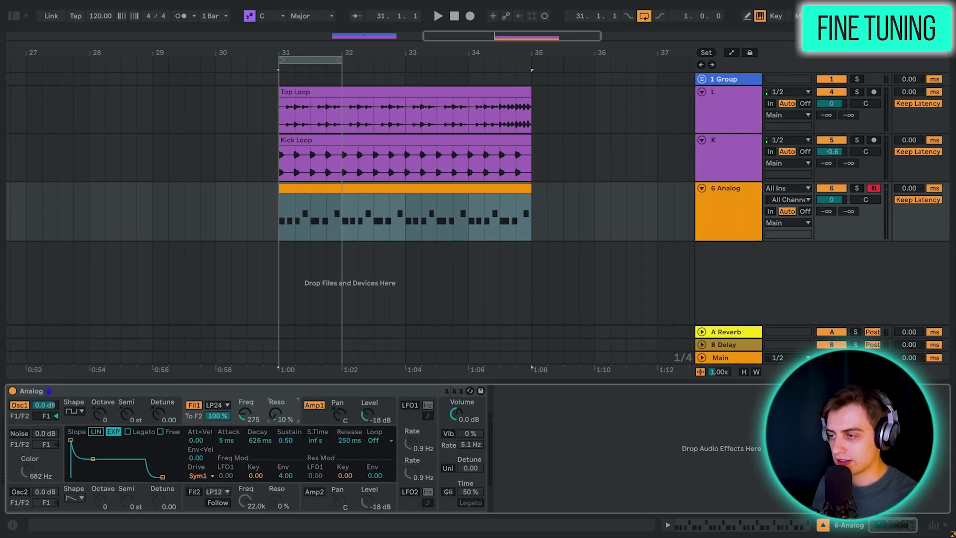
pyautogui.press('space')
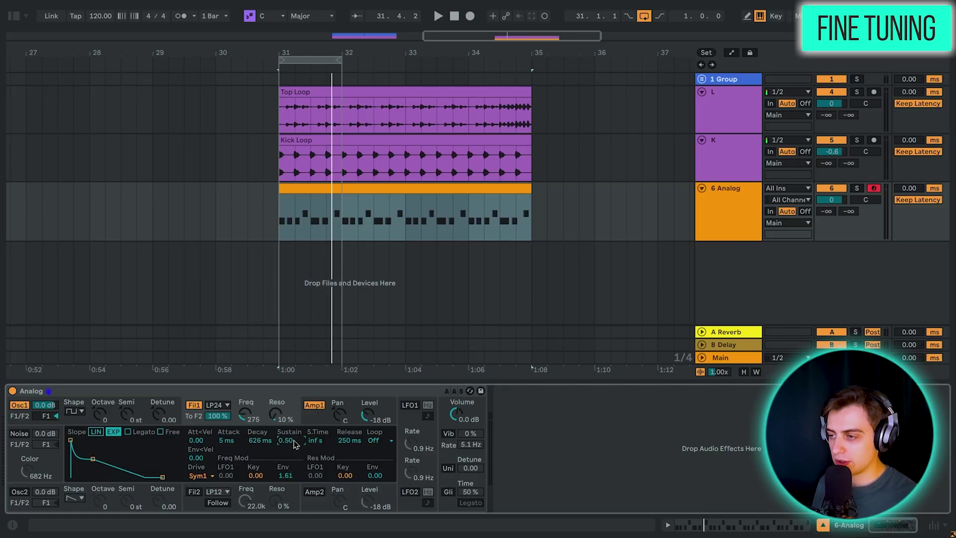
pyautogui.moveTo(294, 440); pyautogui.dragTo(294, 477)
pyautogui.press('space')
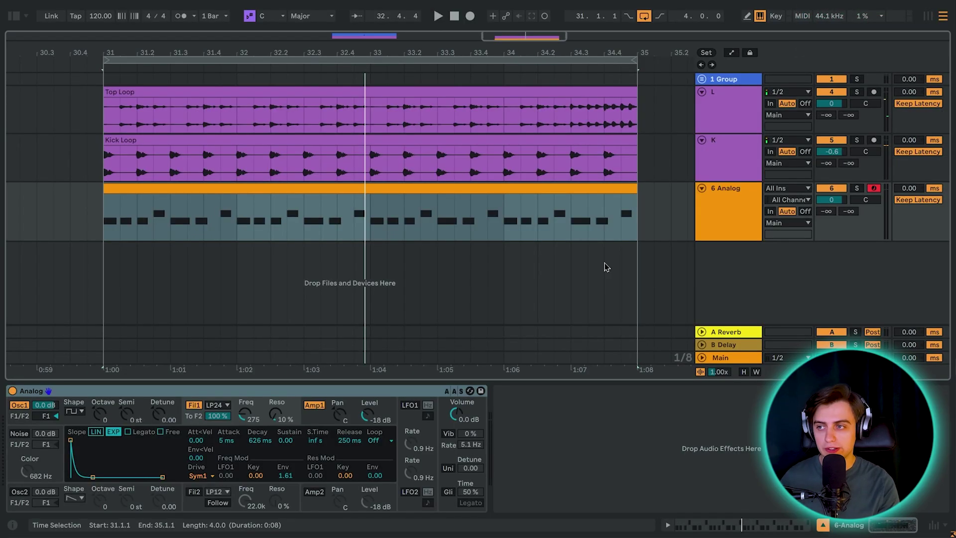
# Search the browser for "compressor", load Compressor after Analog on the bass track, and hide the browser
pyautogui.hotkey('ctrl', 'f')
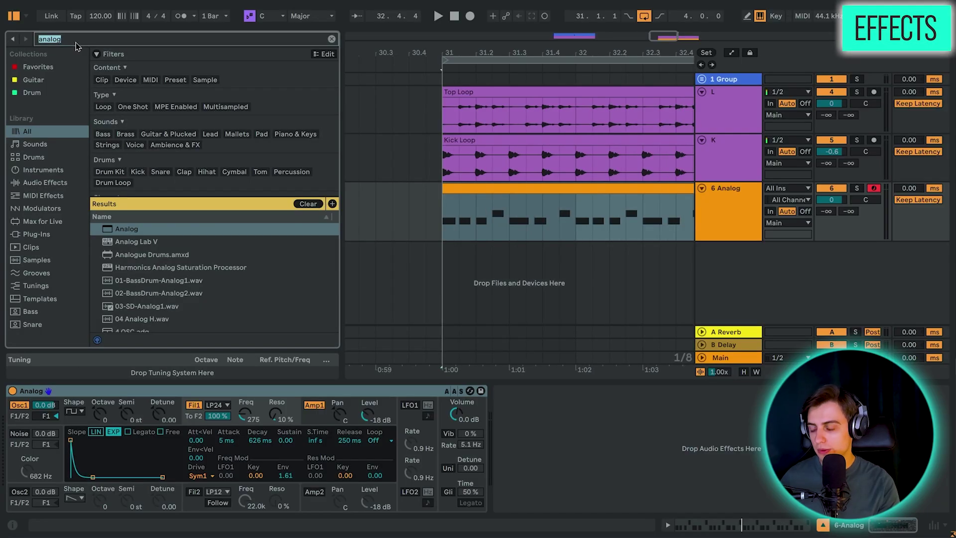
pyautogui.write('compressor')
pyautogui.press('Down')
pyautogui.press('Down')
pyautogui.press('Return')
pyautogui.click(13, 16)
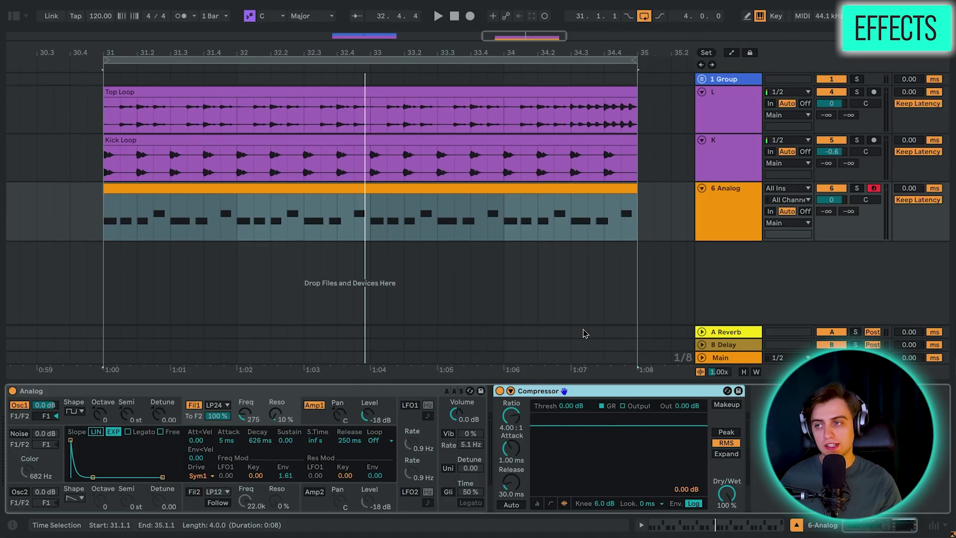
# Expand the Compressor's sidechain section, enable Sidechain, and take its audio from the K track
pyautogui.click(537, 504)
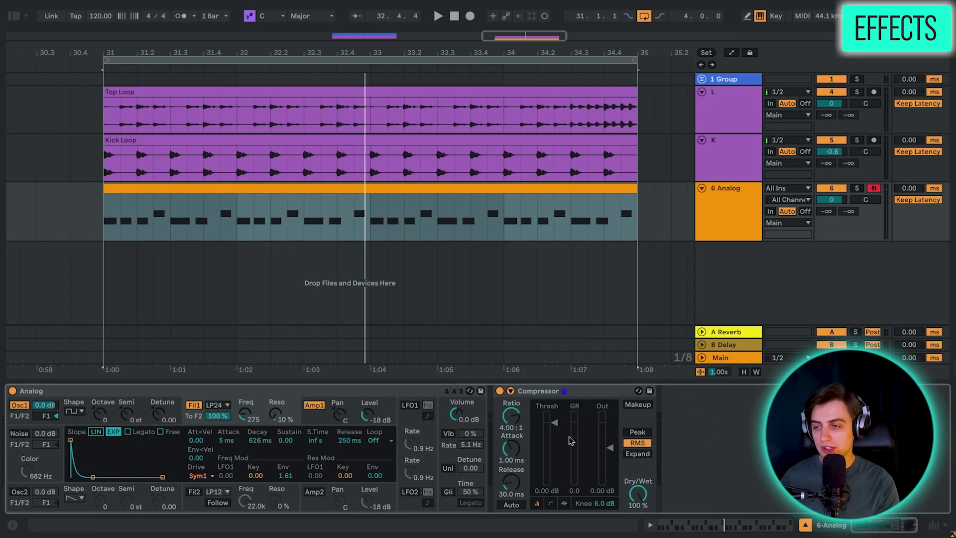
pyautogui.click(564, 503)
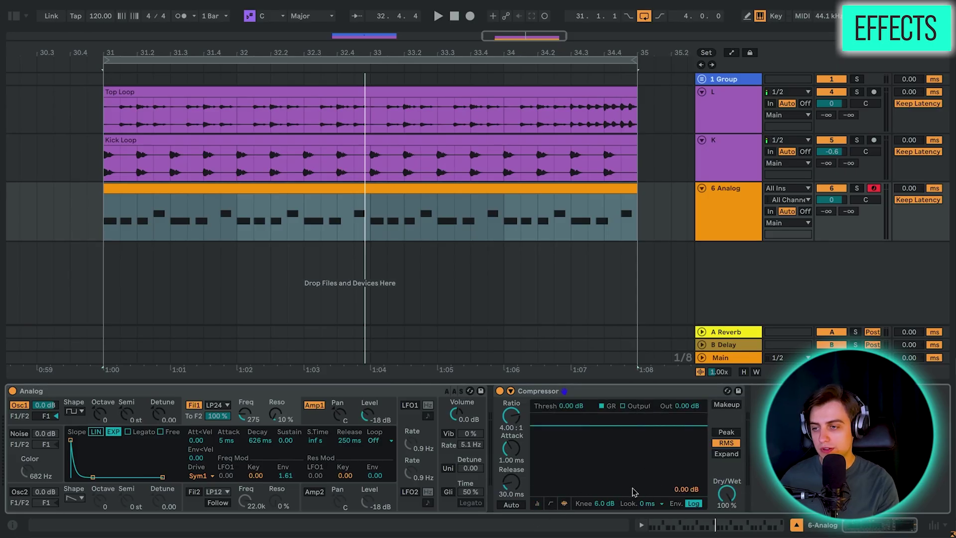
pyautogui.click(511, 391)
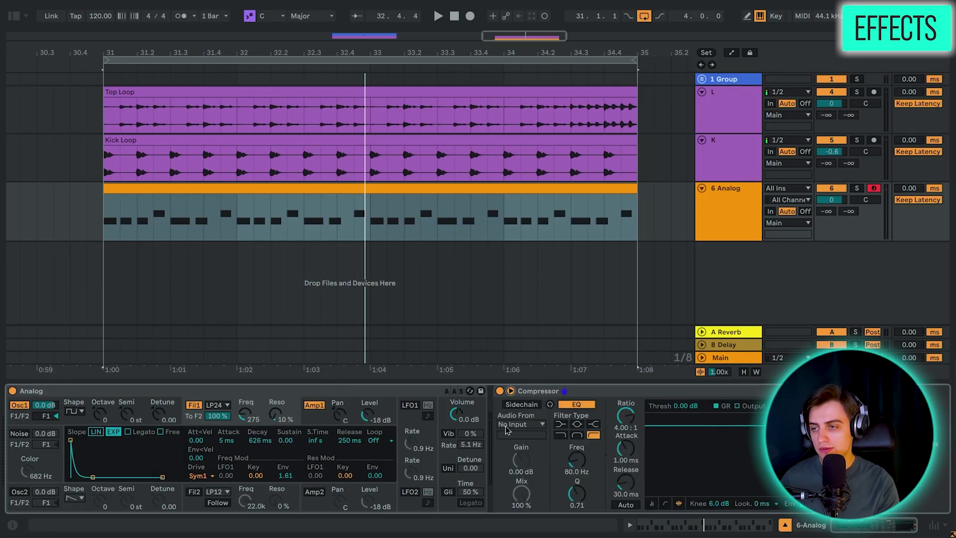
pyautogui.click(523, 425)
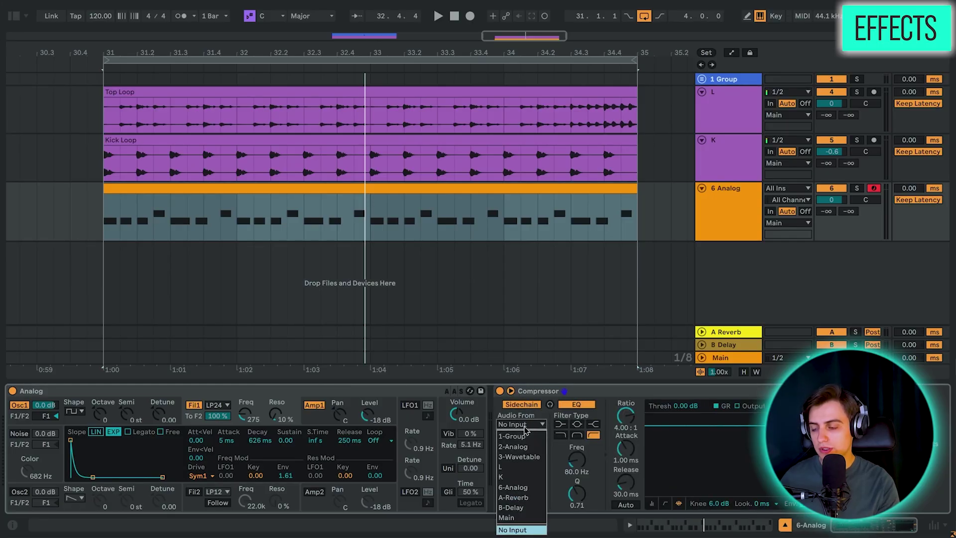
pyautogui.click(517, 476)
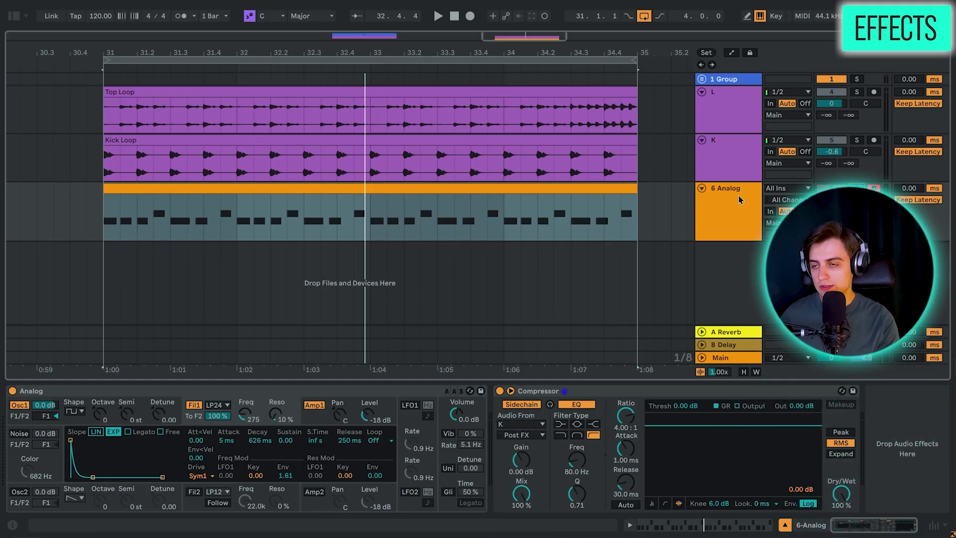
# Adjust the Compressor's threshold while playing the bass loop, settling on -31.3 dB
pyautogui.click(619, 189)
pyautogui.press('space')
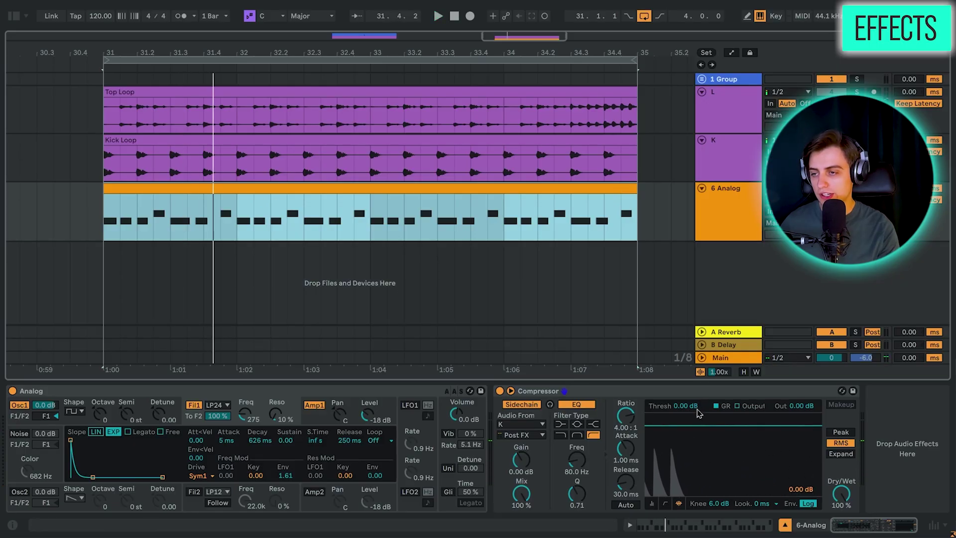
pyautogui.moveTo(686, 407); pyautogui.dragTo(687, 462)
pyautogui.press('space')
pyautogui.press('space')
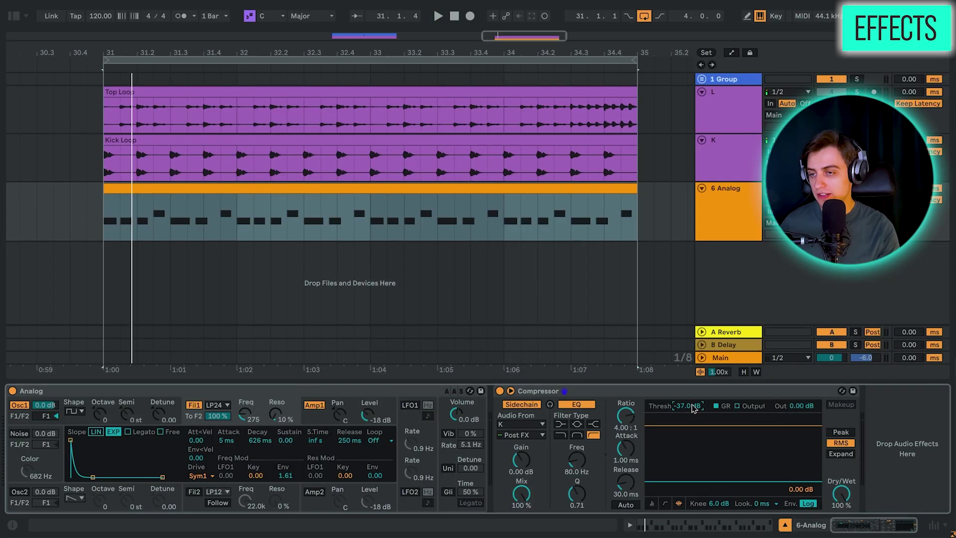
pyautogui.moveTo(688, 405); pyautogui.dragTo(688, 407)
pyautogui.press('space')
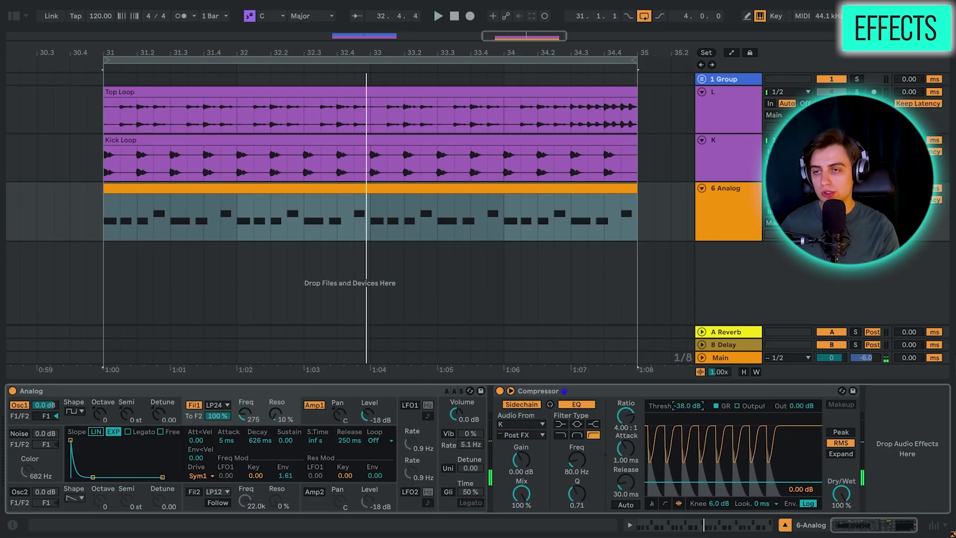
pyautogui.press('space')
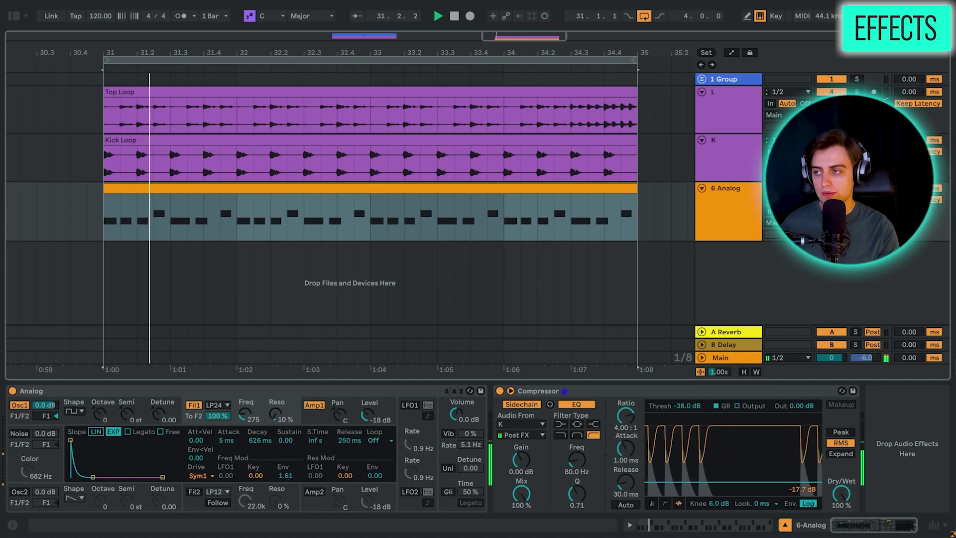
pyautogui.moveTo(691, 406); pyautogui.dragTo(692, 404)
pyautogui.scroll(3, 673, 406)
pyautogui.press('space')
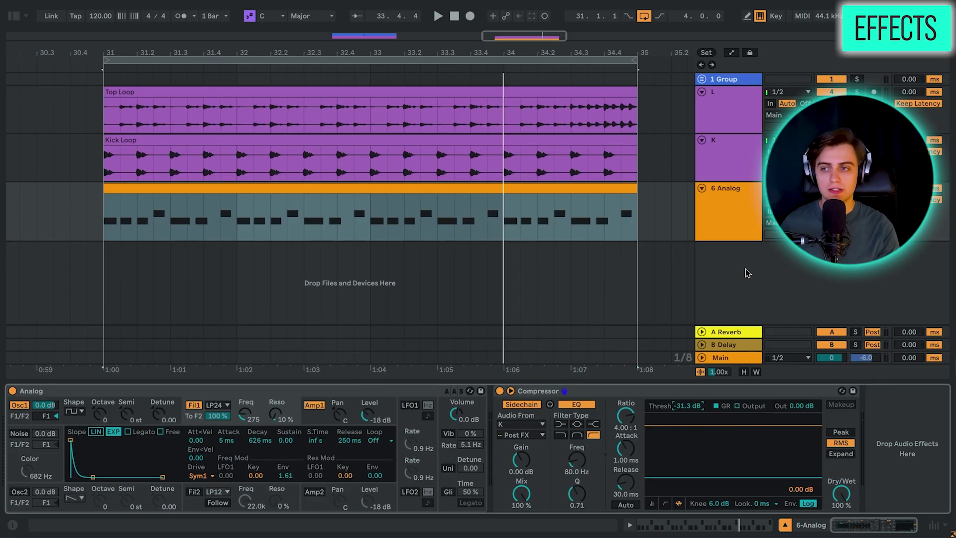
# Insert a new MIDI track below the Analog track and load the Wavetable instrument onto it
pyautogui.rightClick(746, 272)
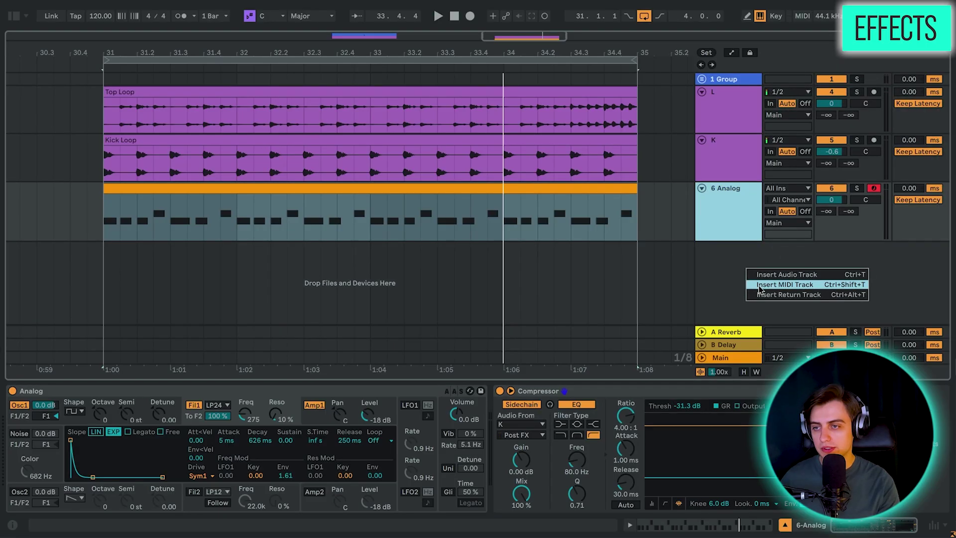
pyautogui.click(784, 284)
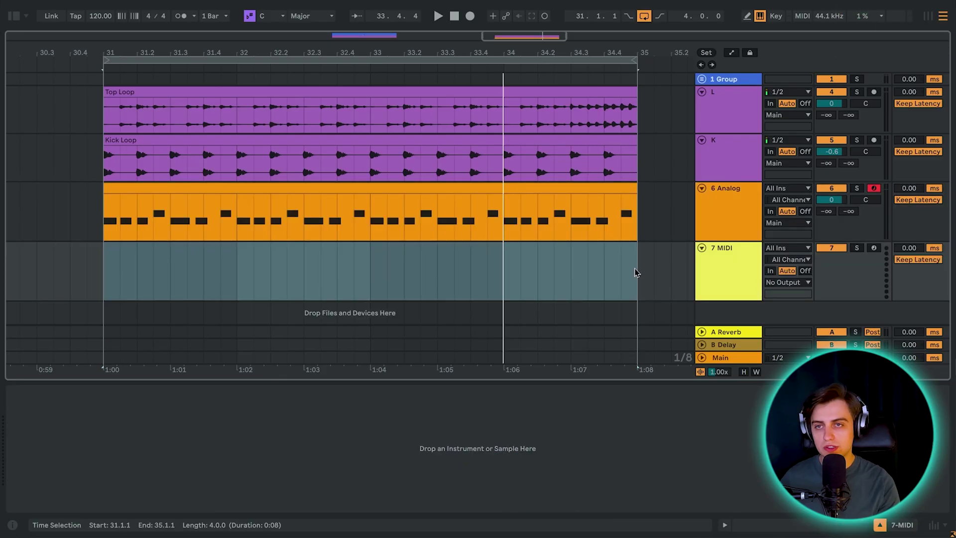
pyautogui.click(14, 17)
pyautogui.click(73, 41)
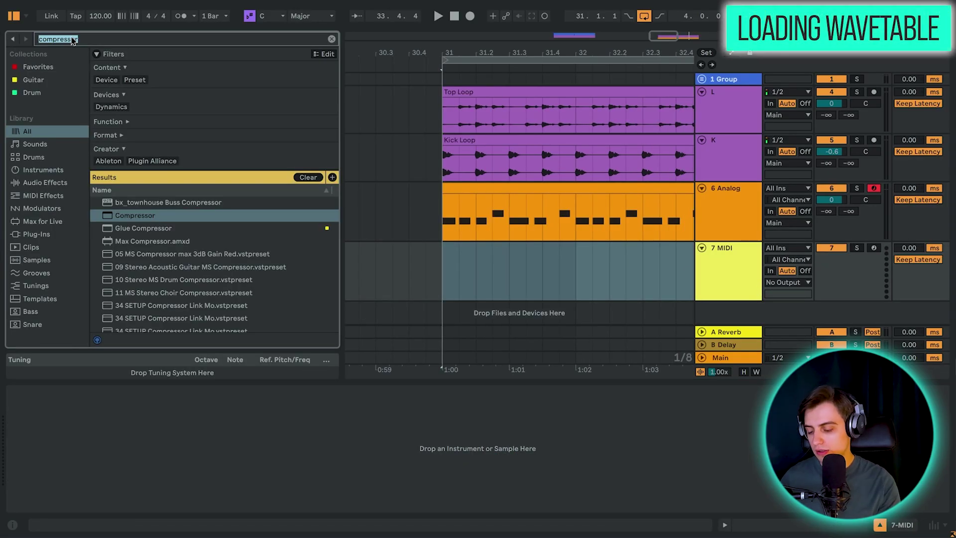
pyautogui.write('wavetable')
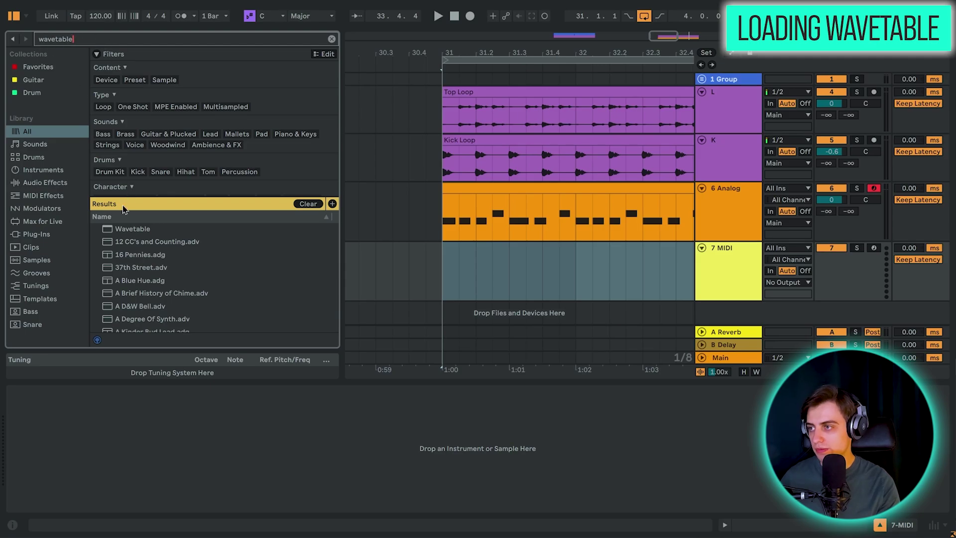
pyautogui.click(113, 232)
pyautogui.moveTo(118, 228); pyautogui.dragTo(373, 448)
pyautogui.hotkey('ctrl', 'alt', 'b')
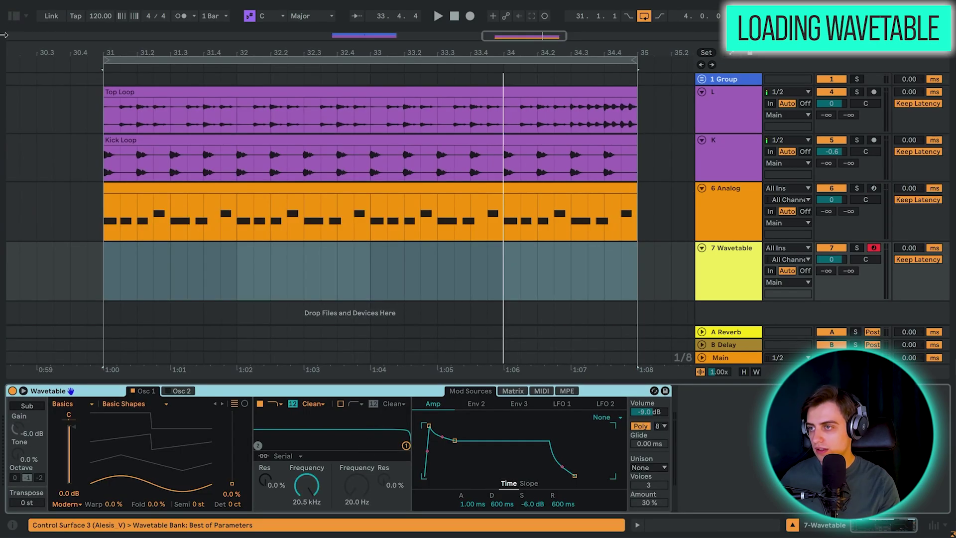
# Select the Wavetable track and play a note to audition its default sound
pyautogui.click(426, 64)
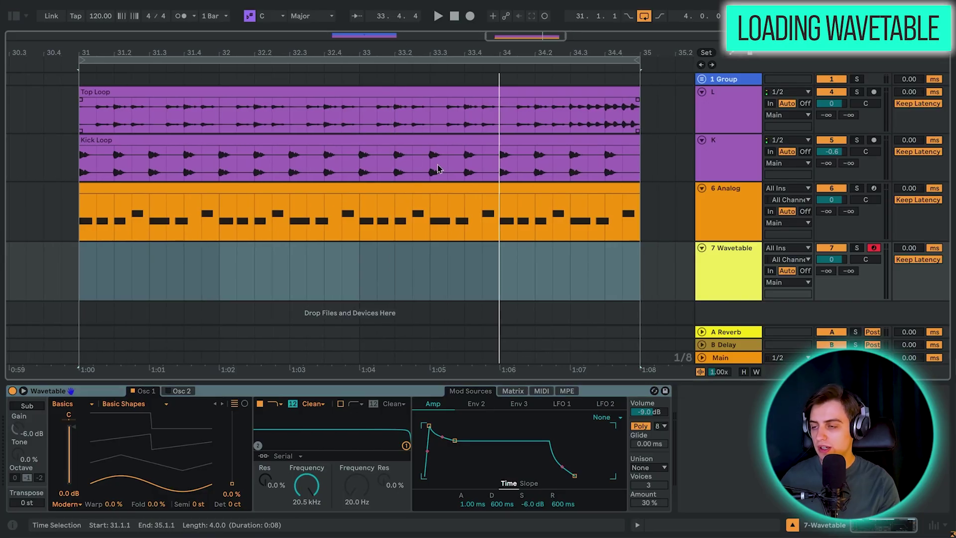
pyautogui.click(733, 276)
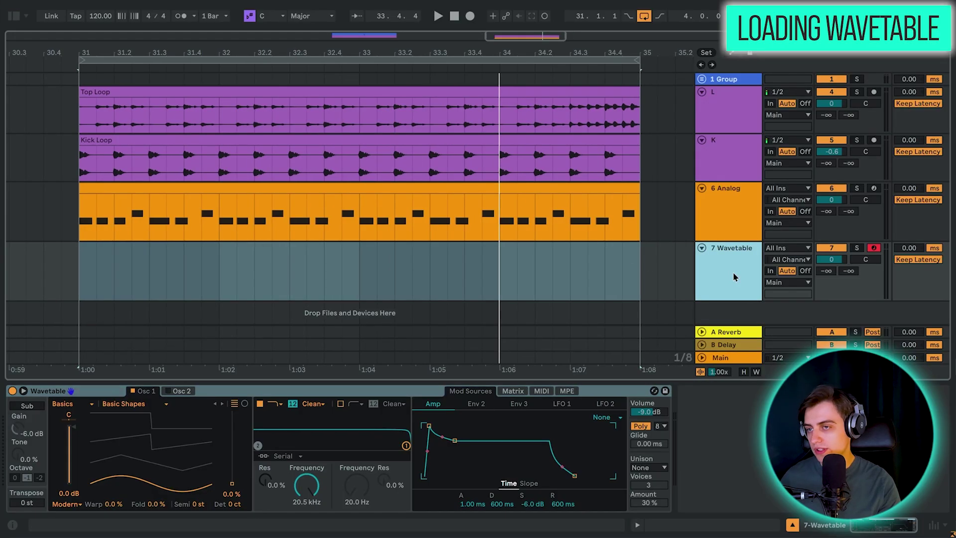
pyautogui.press('a')
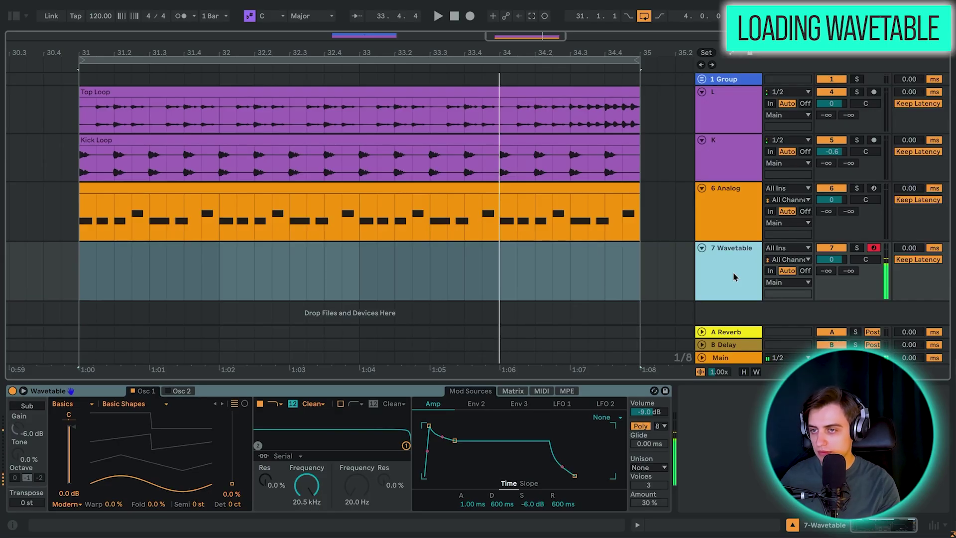
# Set oscillator 1's wavetable position to 66% for a saw shape and audition the sound with a low note
pyautogui.press('z')
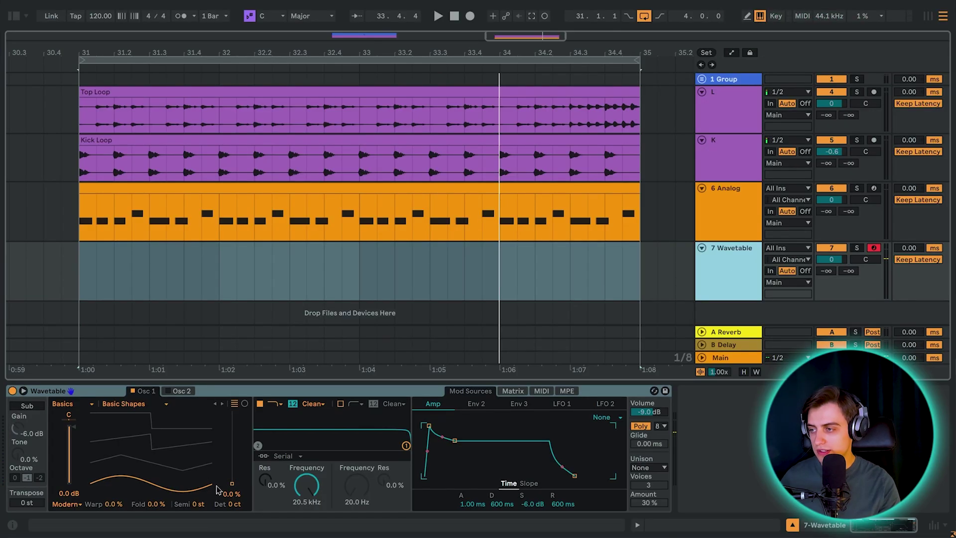
pyautogui.moveTo(232, 486); pyautogui.dragTo(232, 435)
pyautogui.press('a')
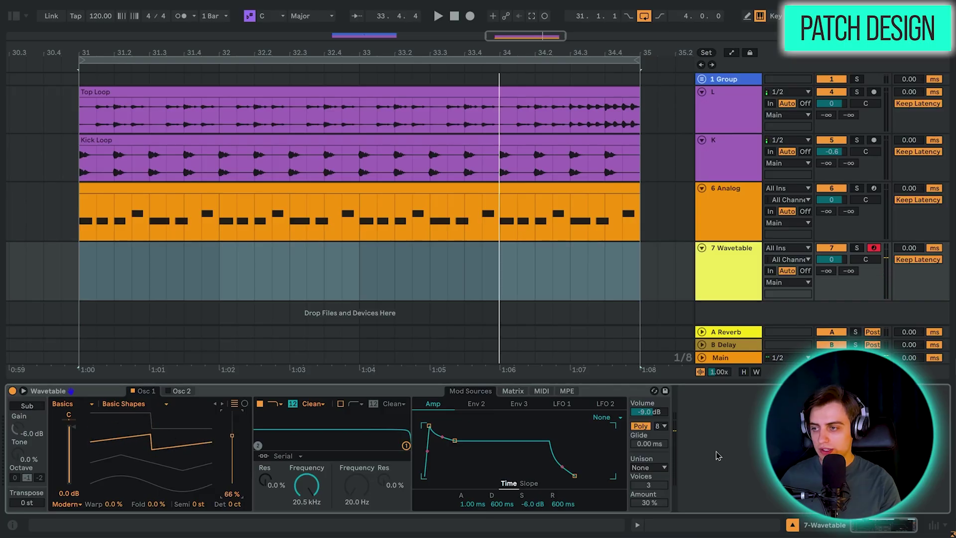
pyautogui.press('a')
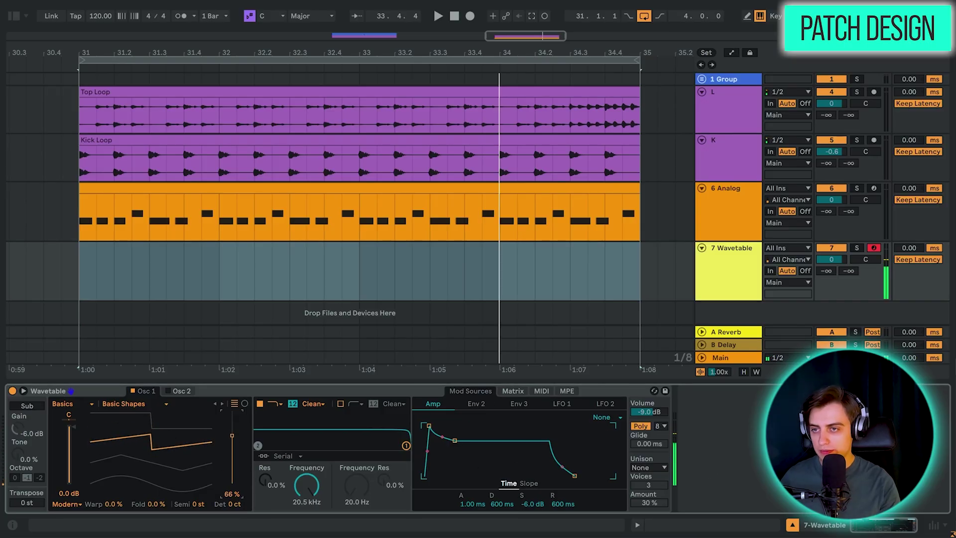
# Enable oscillator 2, set its wavetable position to 66% and its semitone transpose to 12 st, auditioning the sound
pyautogui.click(169, 395)
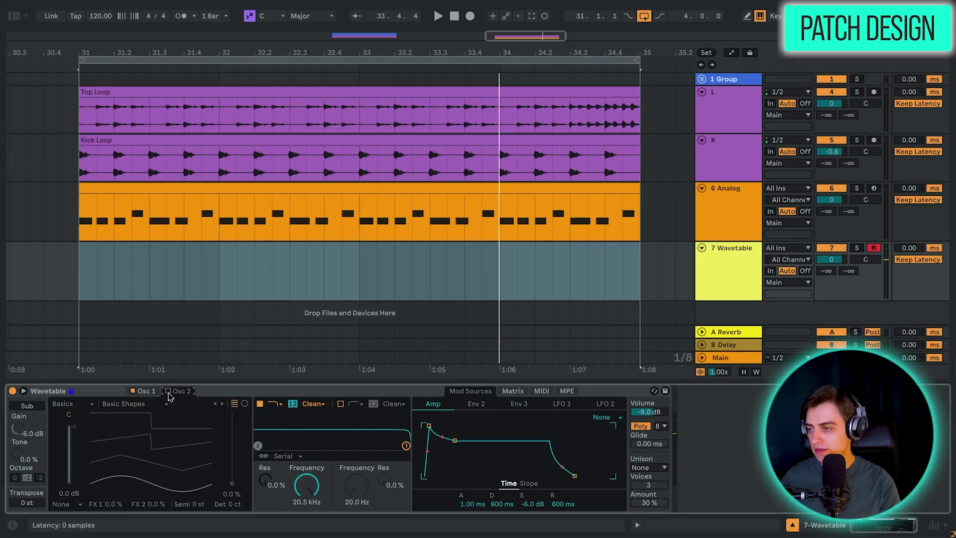
pyautogui.click(168, 392)
pyautogui.moveTo(232, 482); pyautogui.dragTo(232, 436)
pyautogui.press('a')
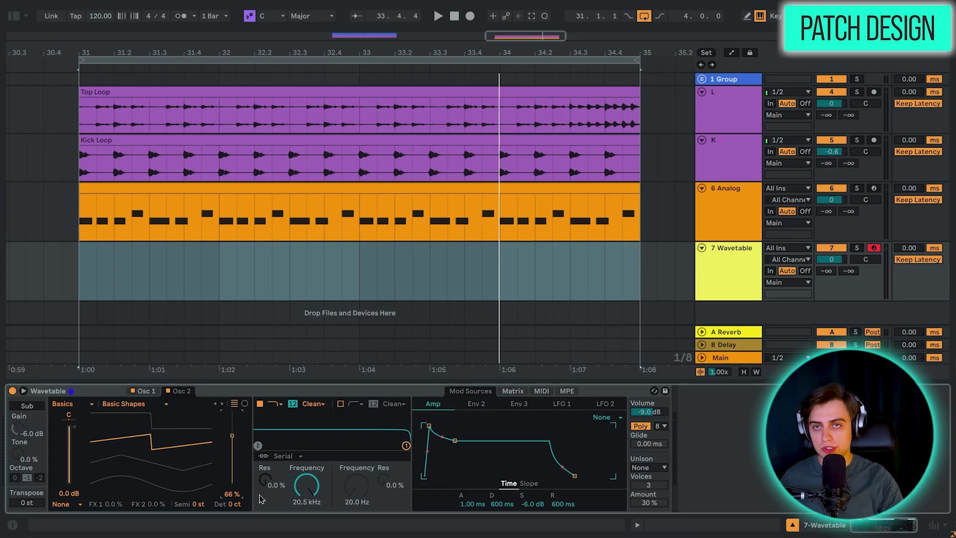
pyautogui.write('12')
pyautogui.press('Return')
pyautogui.press('z')
pyautogui.press('a')
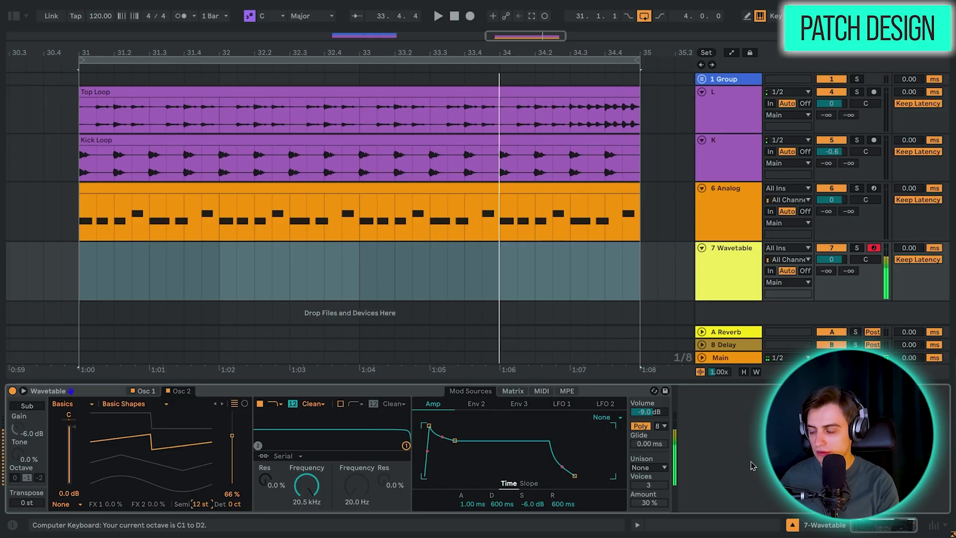
pyautogui.press('z')
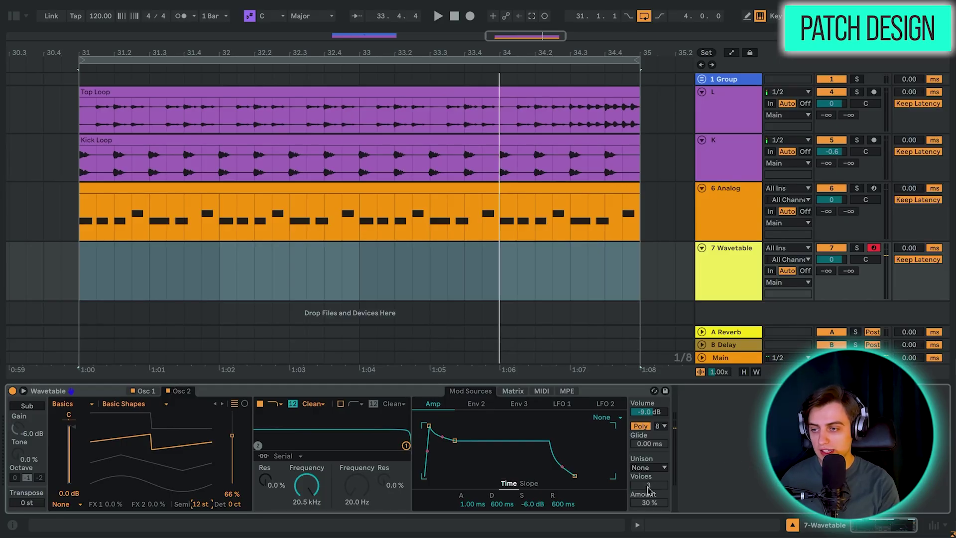
# Set Wavetable's unison mode to Classic with 8 voices and a 59% amount, auditioning the result
pyautogui.click(654, 470)
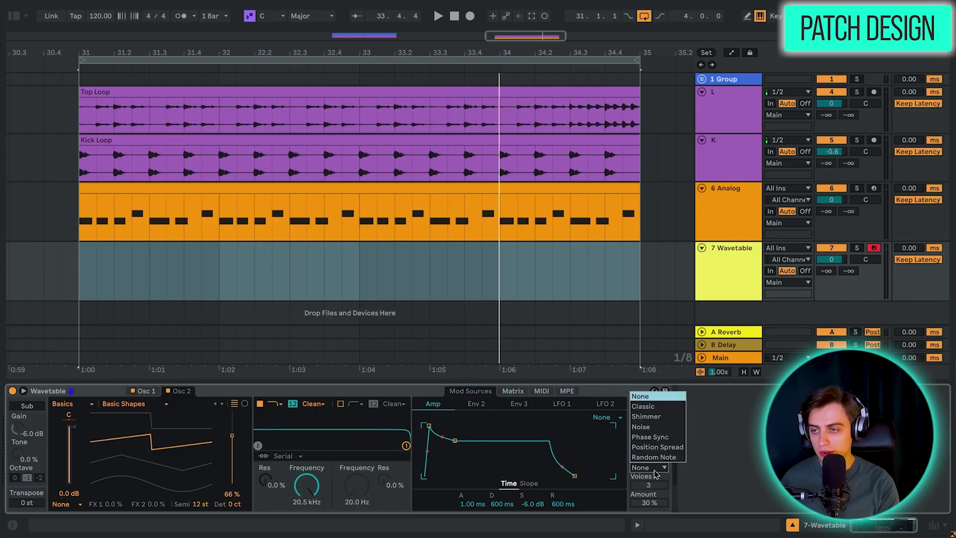
pyautogui.click(653, 407)
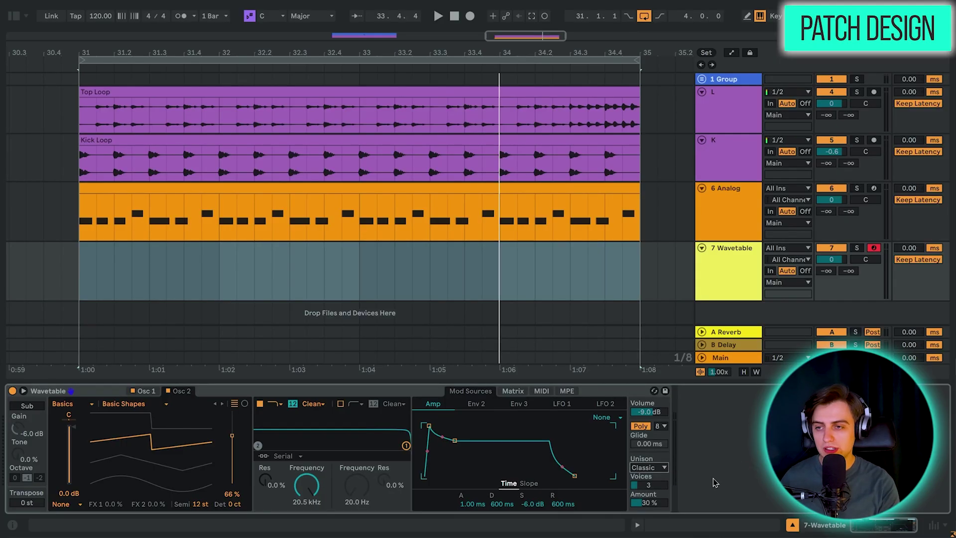
pyautogui.press('a')
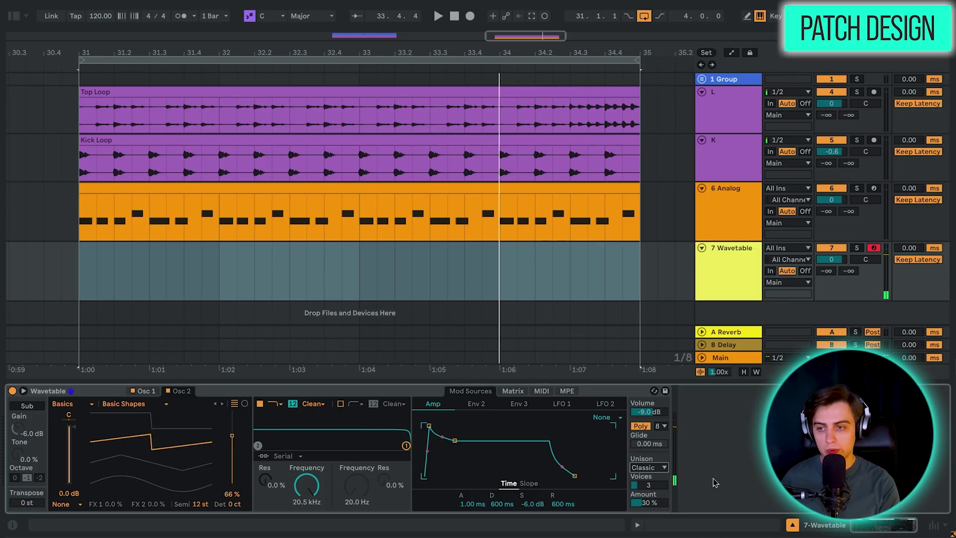
pyautogui.moveTo(649, 485); pyautogui.dragTo(648, 463)
pyautogui.press('a')
pyautogui.moveTo(648, 502); pyautogui.dragTo(648, 499)
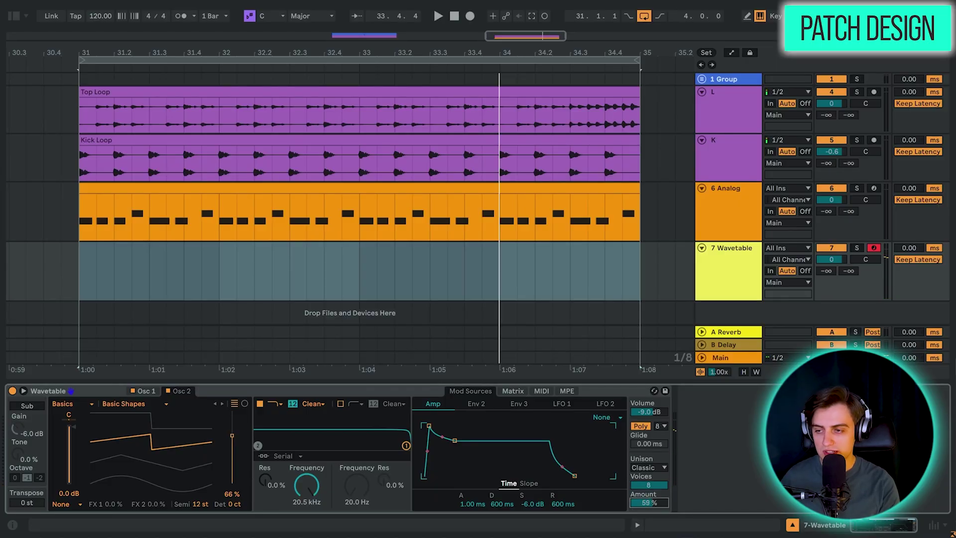
pyautogui.press('a')
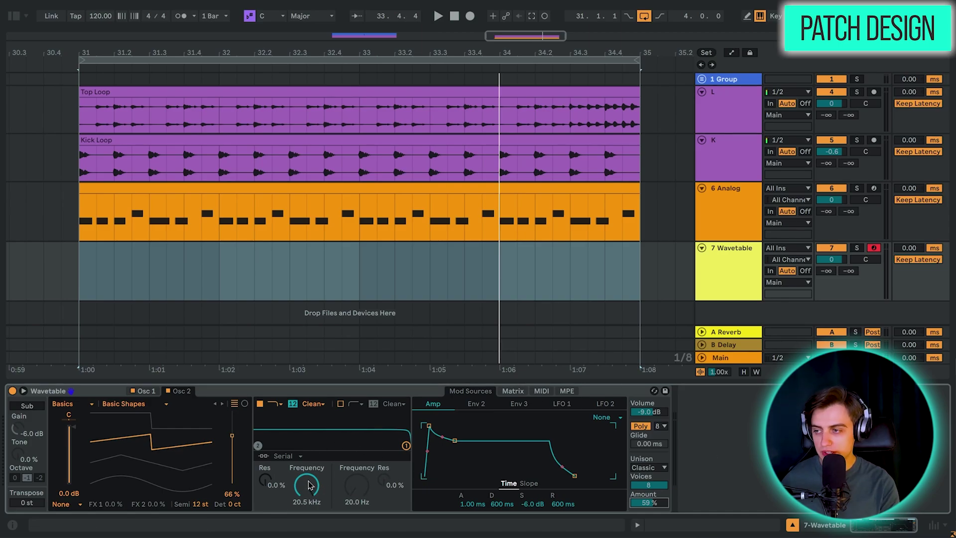
# Set Wavetable's first low-pass filter to a 24 dB slope and its cutoff frequency to 129 Hz
pyautogui.click(143, 391)
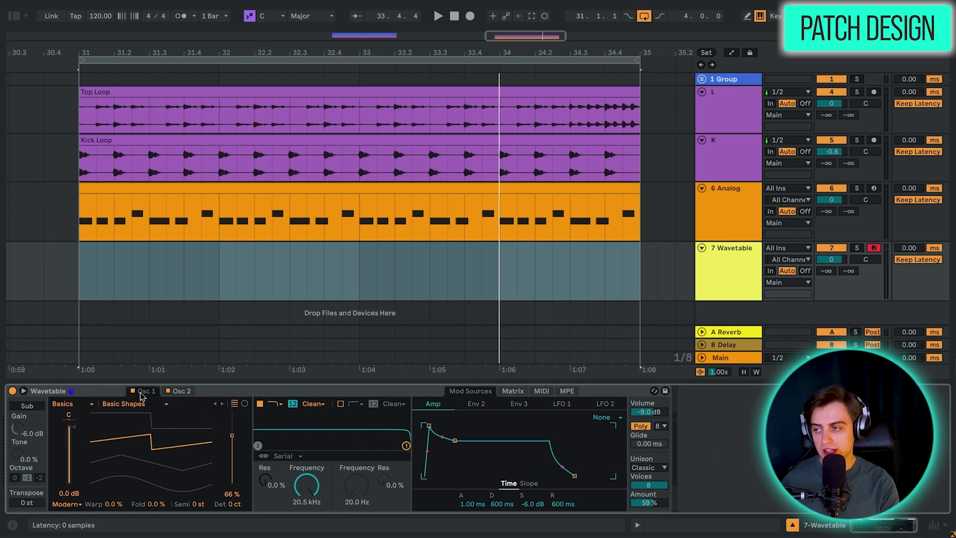
pyautogui.moveTo(308, 487); pyautogui.dragTo(308, 537)
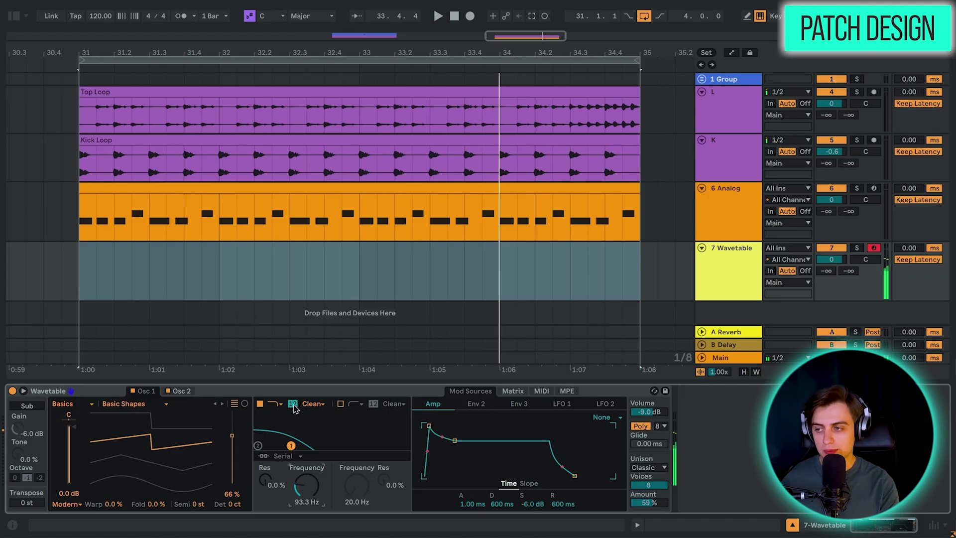
pyautogui.click(293, 404)
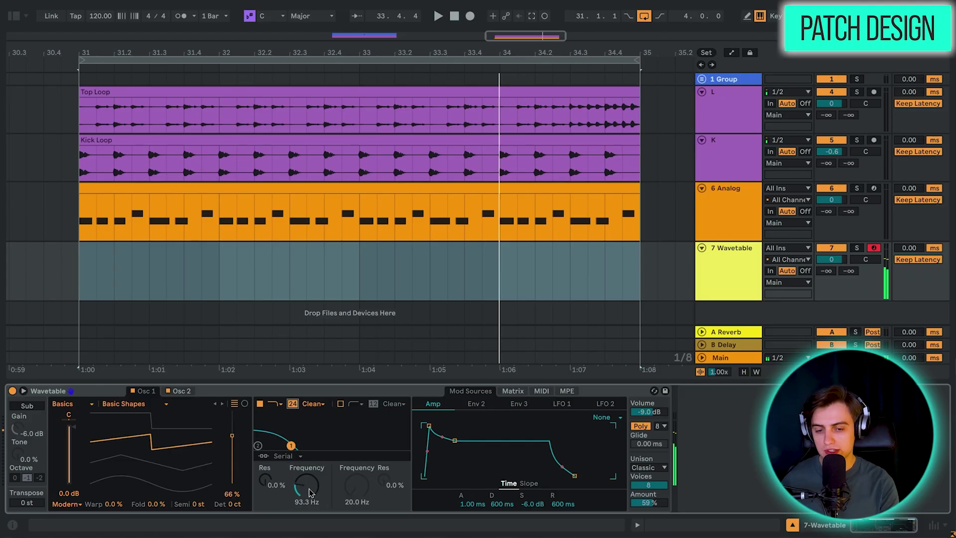
pyautogui.moveTo(291, 445); pyautogui.dragTo(303, 446)
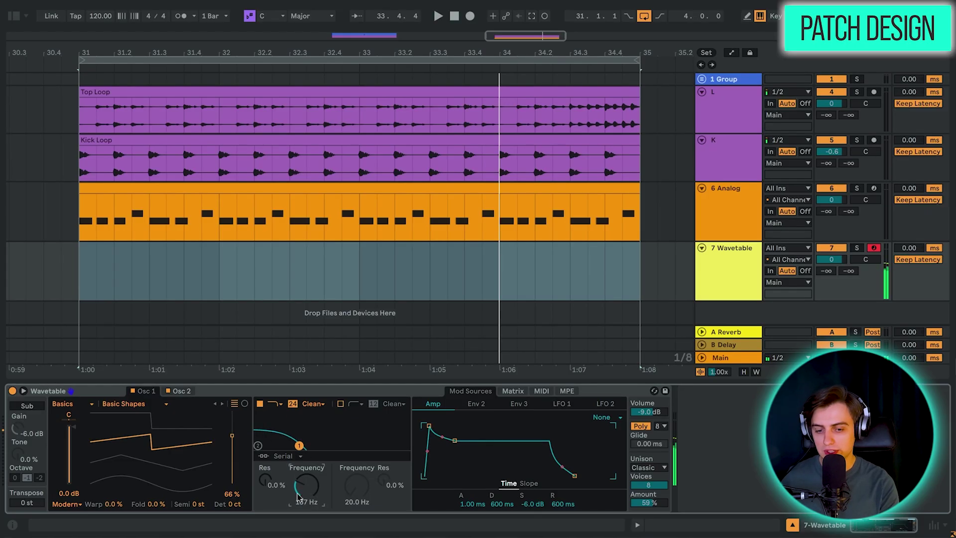
pyautogui.moveTo(315, 494); pyautogui.dragTo(315, 494)
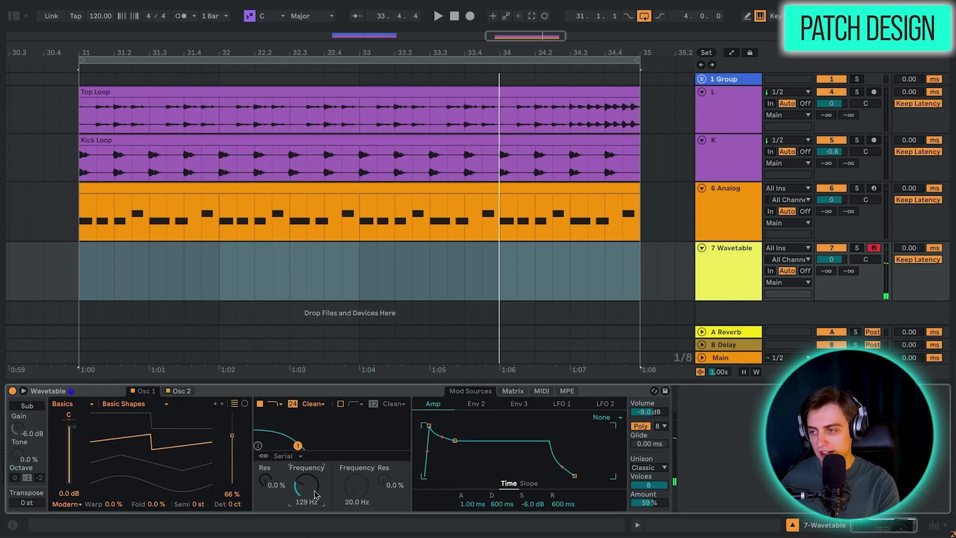
# Route Env 2 to Filter 1 Freq in Wavetable's modulation matrix with an amount of 56
pyautogui.click(477, 407)
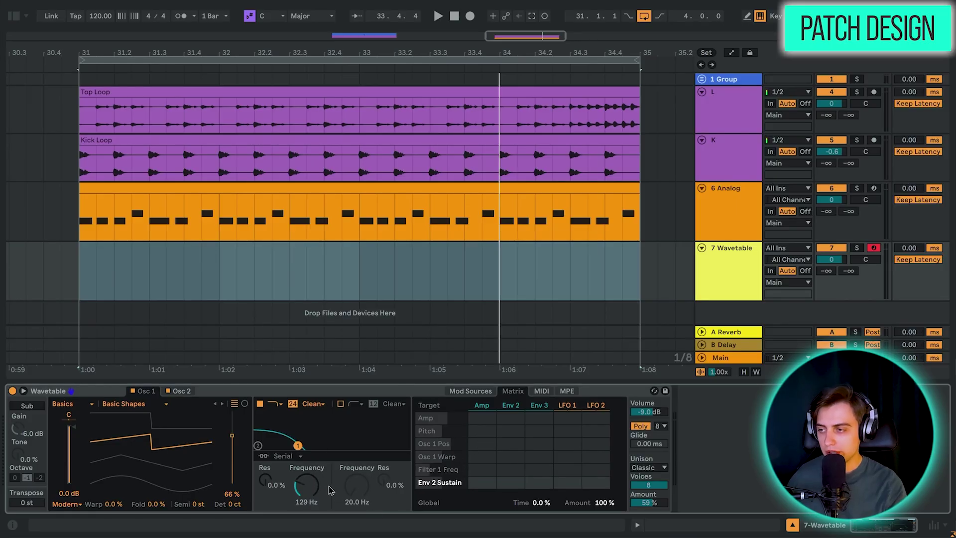
pyautogui.click(308, 489)
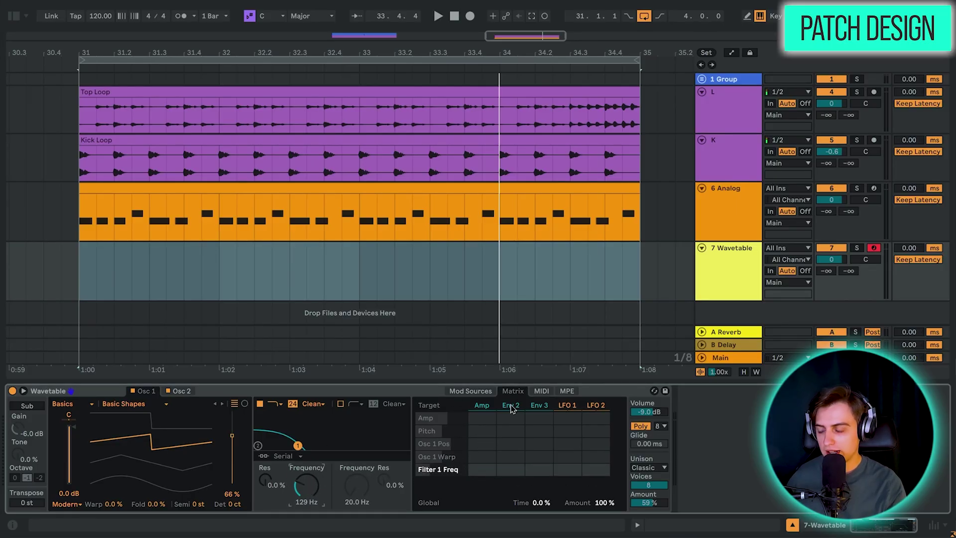
pyautogui.click(510, 469)
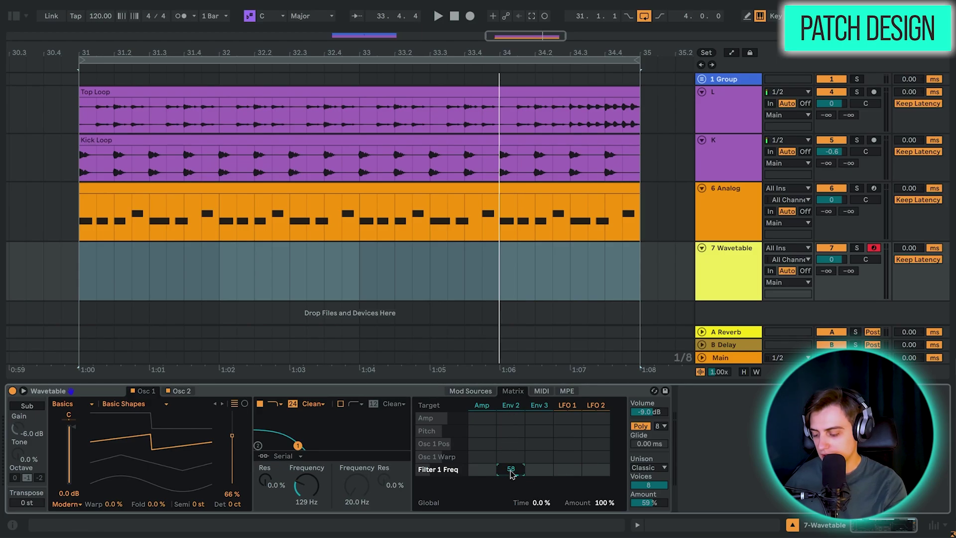
pyautogui.write('56')
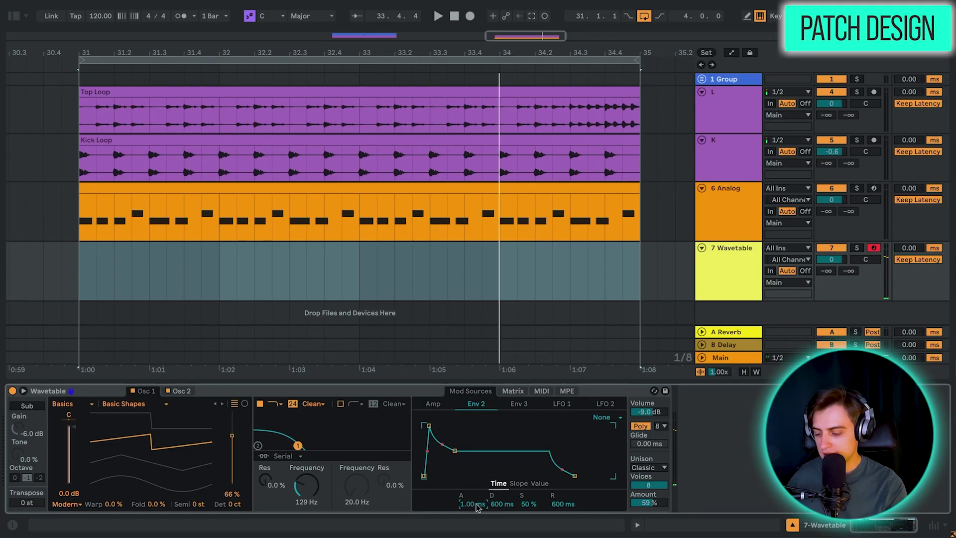
# Set Env 2's attack to 100 ms and decay to 430 ms, and lower its sustain
pyautogui.write('00')
pyautogui.press('Return')
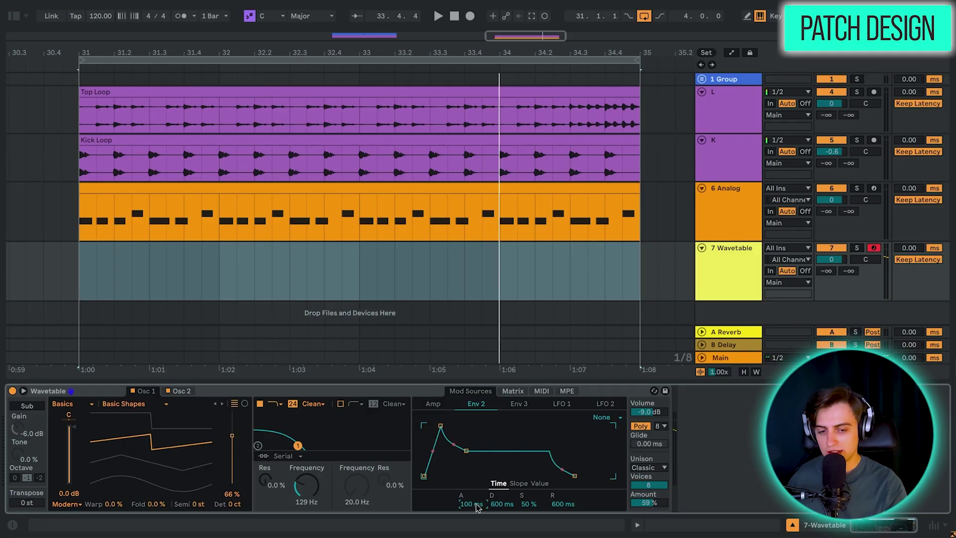
pyautogui.click(497, 505)
pyautogui.write('43')
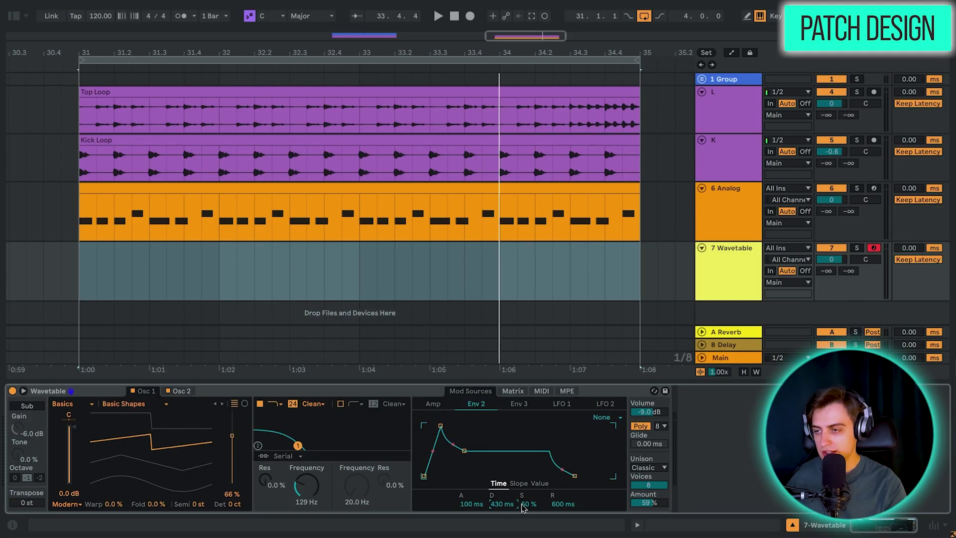
pyautogui.moveTo(523, 504); pyautogui.dragTo(523, 535)
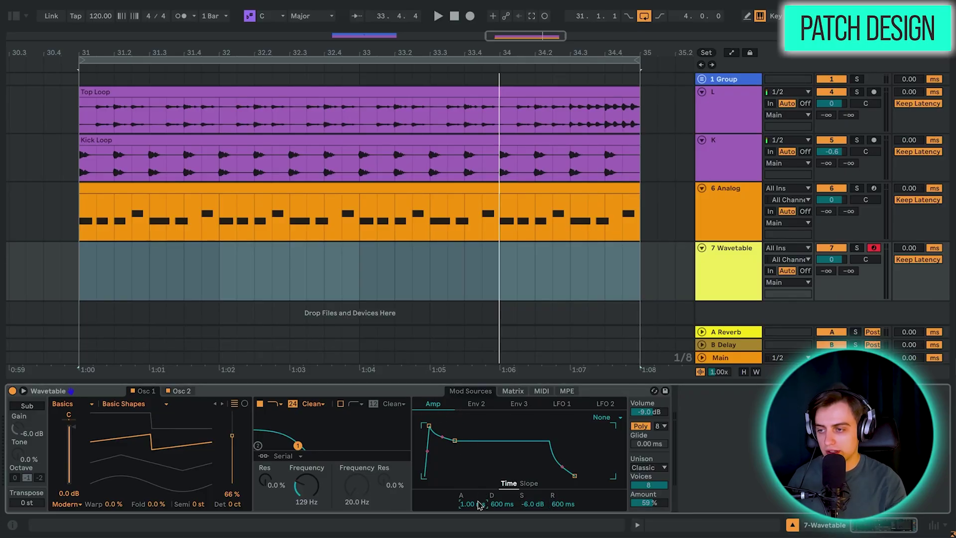
# Set the Amp envelope's attack to 88 ms, decay to 280 ms and sustain to -inf dB
pyautogui.moveTo(479, 505)
pyautogui.mouseDown()
pyautogui.moveTo(480, 496)
pyautogui.moveTo(480, 511)
pyautogui.mouseUp()
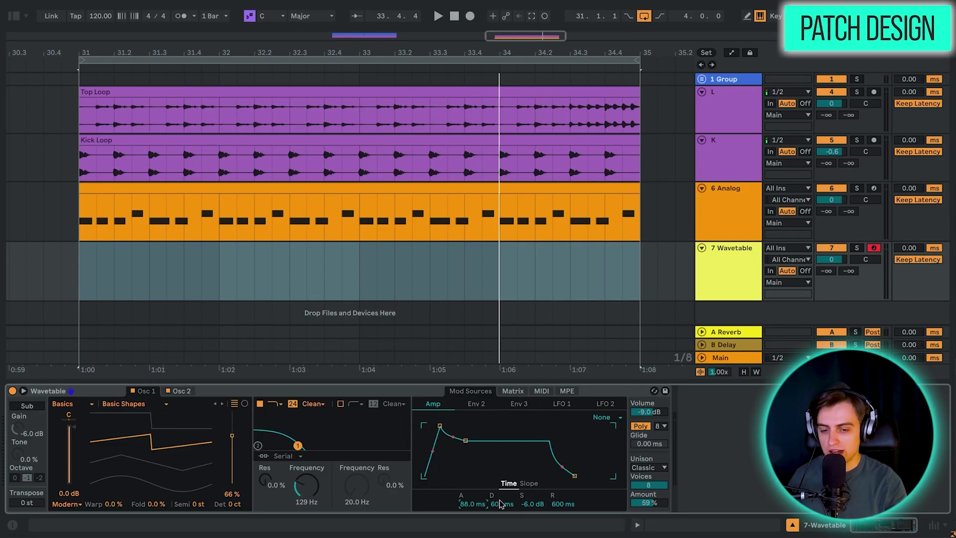
pyautogui.write('28')
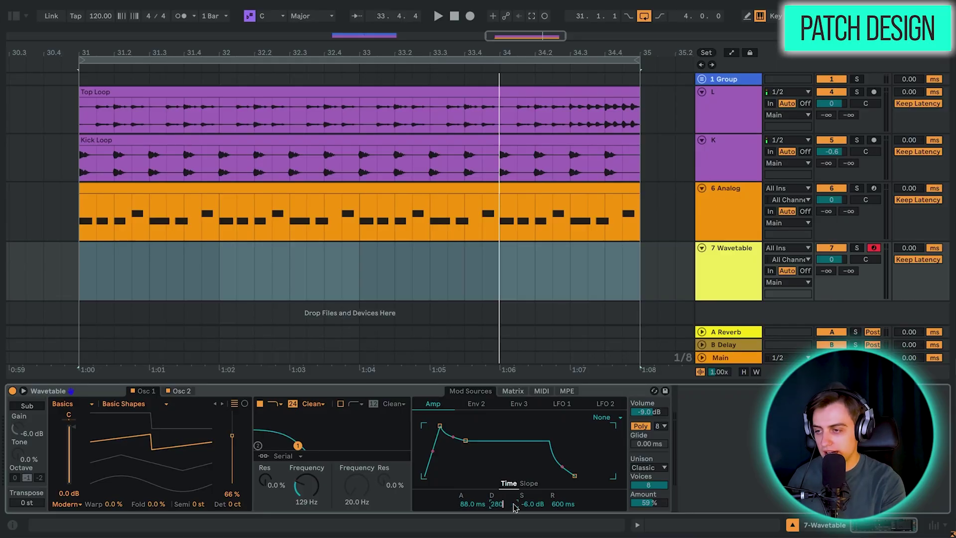
pyautogui.moveTo(532, 507); pyautogui.dragTo(532, 536)
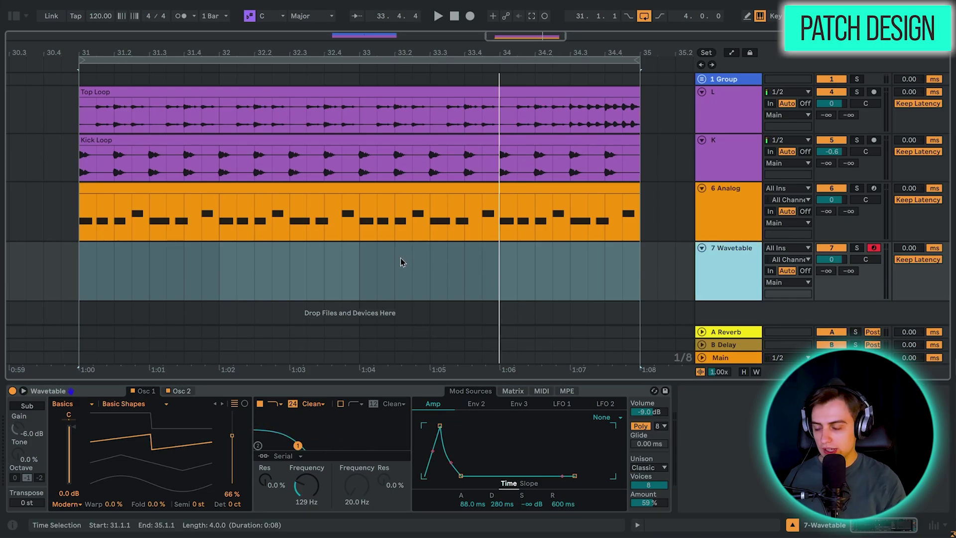
# Insert an empty one-bar MIDI clip on the Wavetable track from 31.1.1 to 32.1.1
pyautogui.rightClick(403, 263)
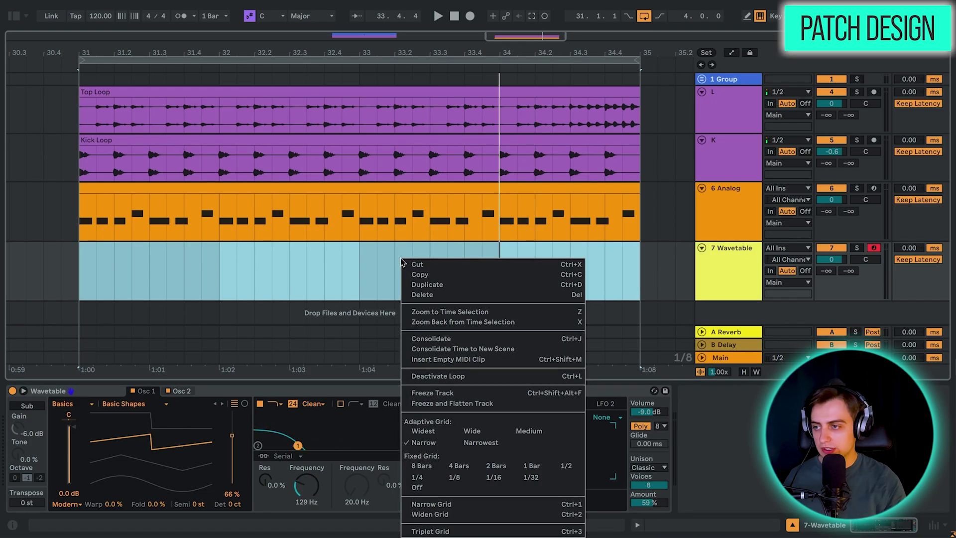
pyautogui.moveTo(81, 269); pyautogui.dragTo(218, 263)
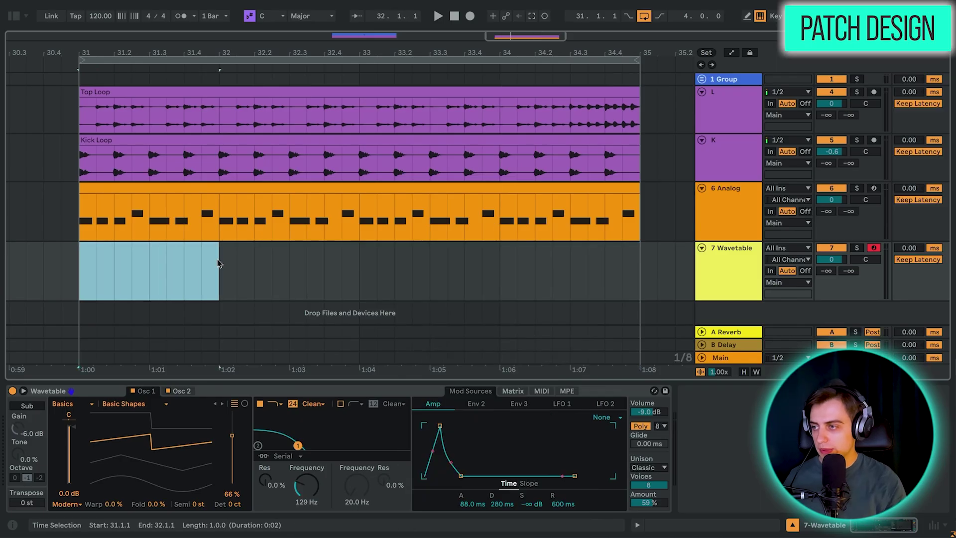
pyautogui.rightClick(170, 254)
pyautogui.click(201, 353)
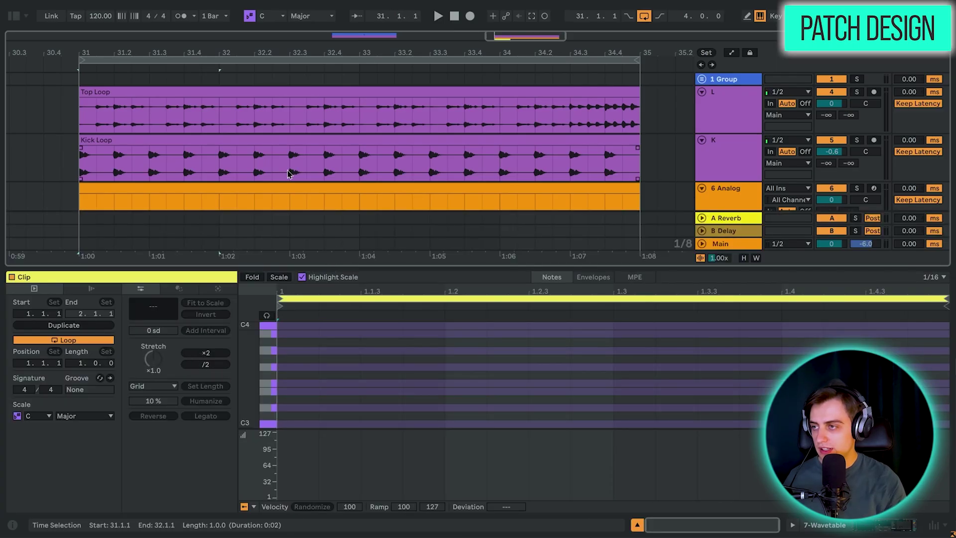
# Enter the first half-bar of the Wavetable pattern: long G0 notes at 1.1.1 and 1.1.4, a short G0 at 1.2.3 and a G#0 at 1.2.4
pyautogui.scroll(-5, 289, 172)
pyautogui.scroll(5, 287, 109)
pyautogui.scroll(1, 287, 110)
pyautogui.scroll(-8, 306, 381)
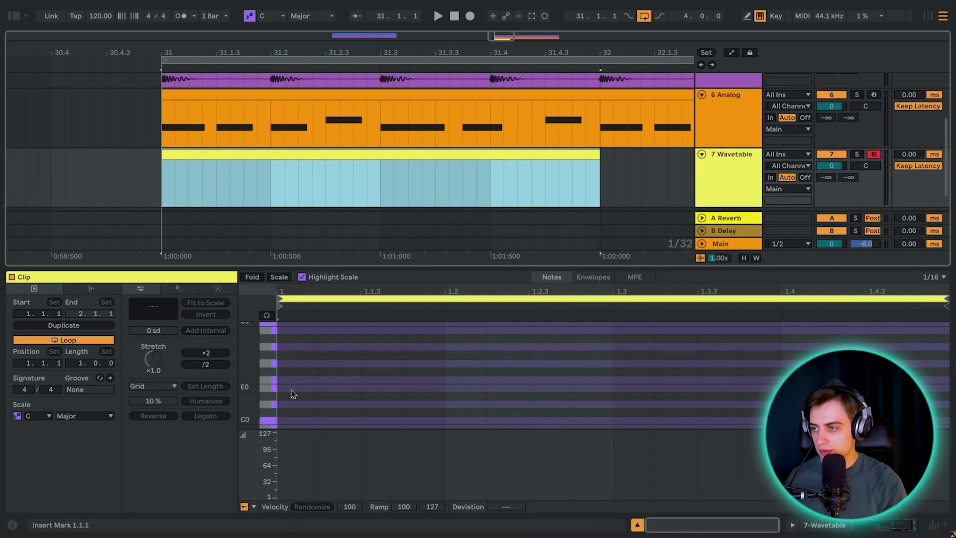
pyautogui.doubleClick(291, 363)
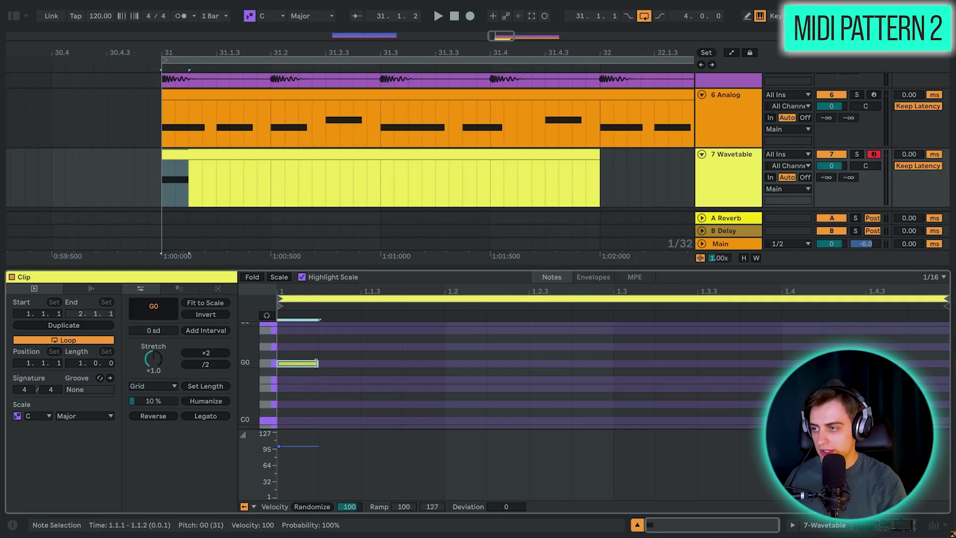
pyautogui.moveTo(316, 362); pyautogui.dragTo(374, 361)
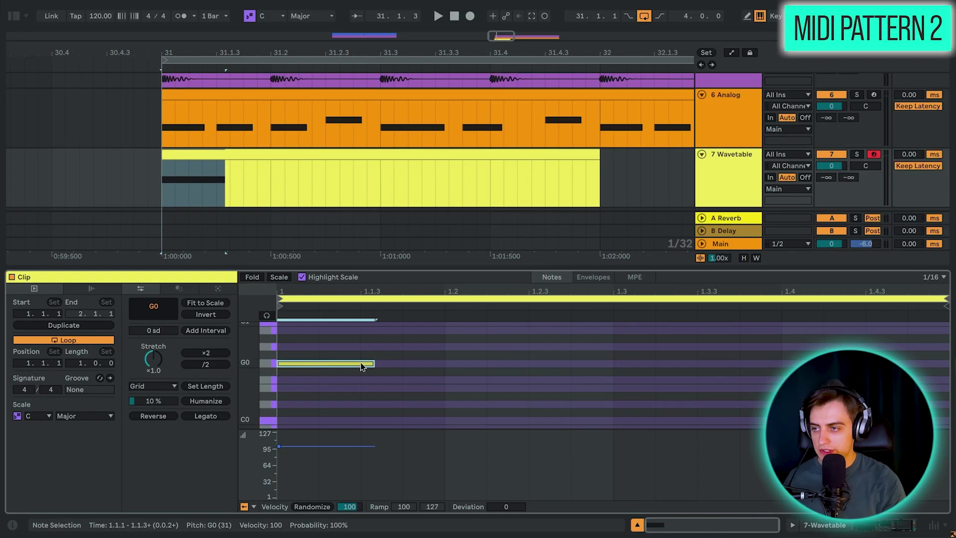
pyautogui.hotkey('ctrl', 'd')
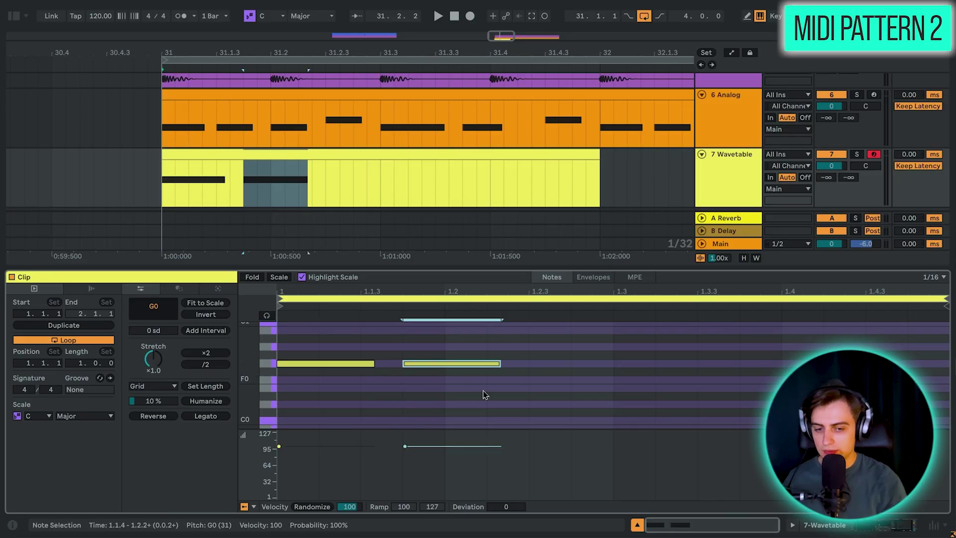
pyautogui.doubleClick(562, 364)
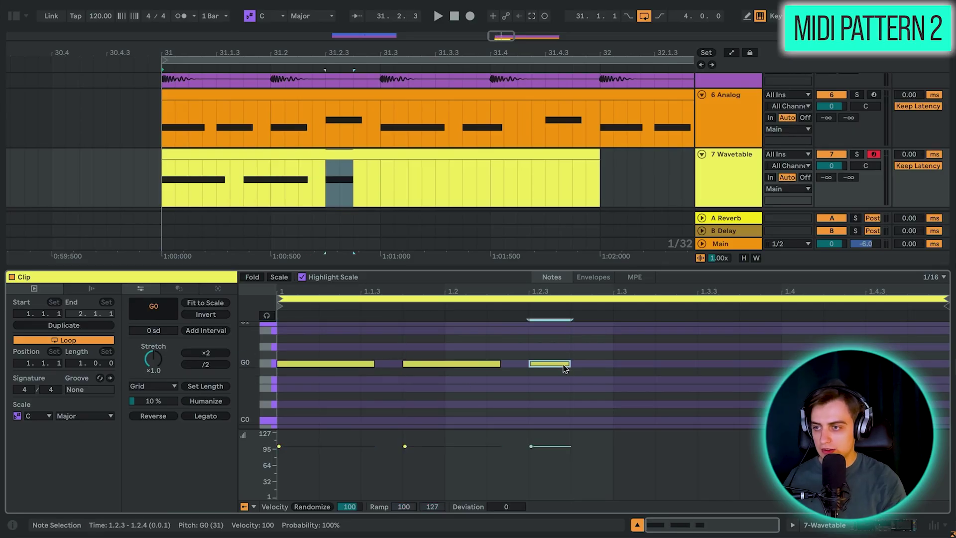
pyautogui.doubleClick(596, 356)
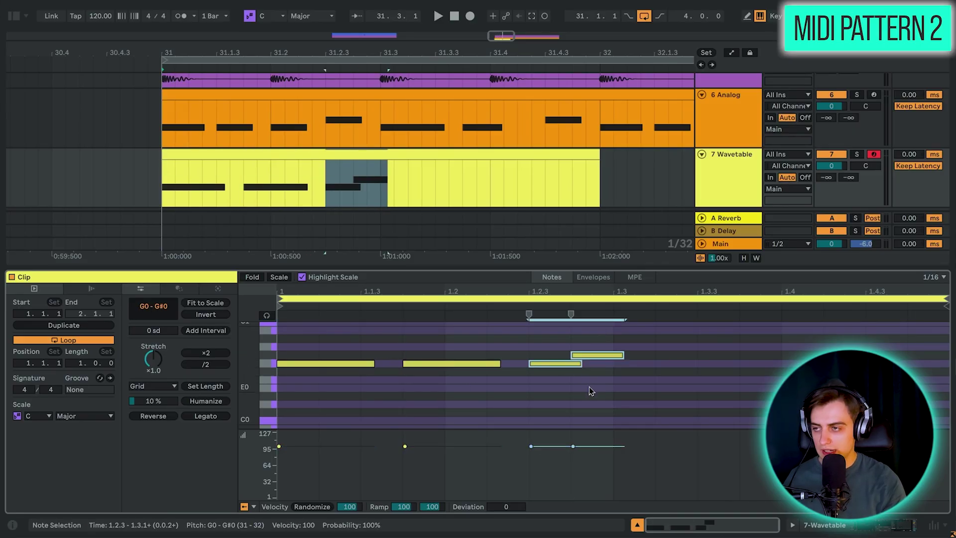
# Solo the 7 Wavetable track and play the new clip
pyautogui.click(392, 154)
pyautogui.click(856, 154)
pyautogui.press('space')
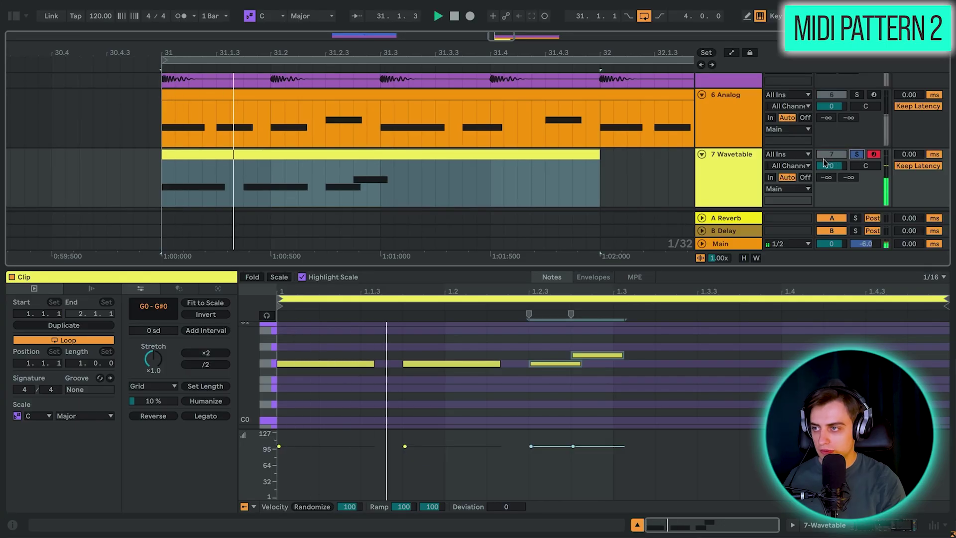
pyautogui.press('space')
# Copy the four notes into the second half of the bar and duplicate the one-bar clip three times, filling 31.1.1 to 35.1.1
pyautogui.hotkey('ctrl', 'a')
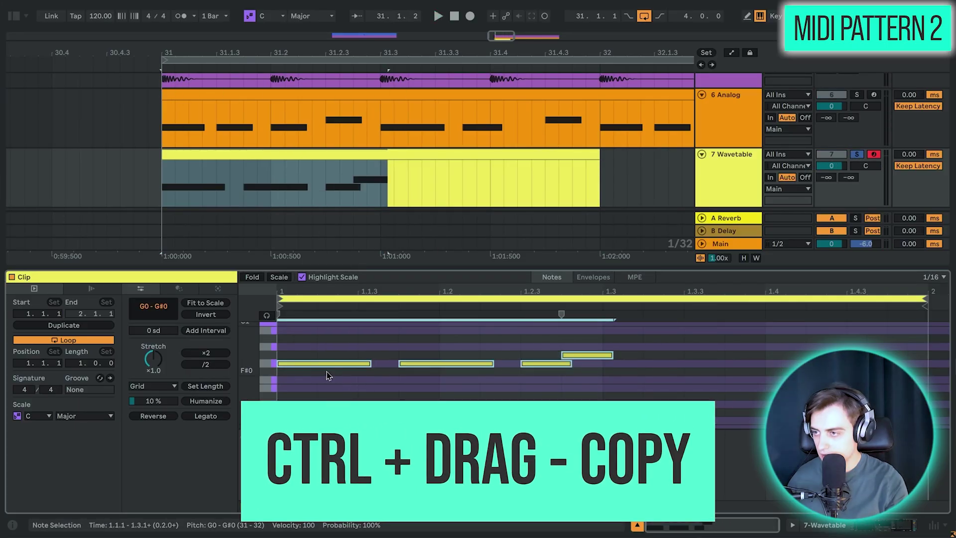
pyautogui.moveTo(309, 366); pyautogui.dragTo(624, 365)
pyautogui.click(637, 525)
pyautogui.moveTo(438, 52); pyautogui.dragTo(315, 24)
pyautogui.click(311, 250)
pyautogui.hotkey('ctrl', 'd')
pyautogui.hotkey('ctrl', 'd')
pyautogui.hotkey('ctrl', 'd')
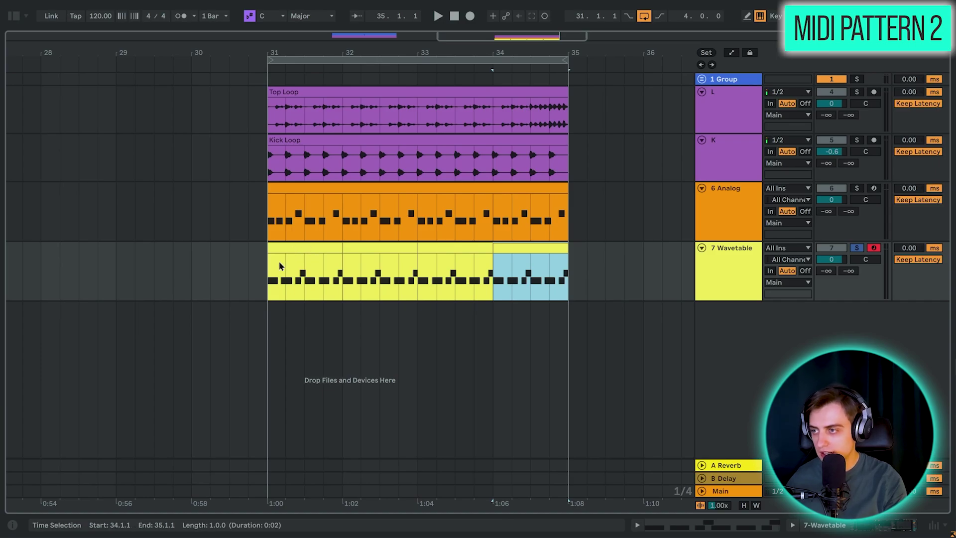
# Consolidate the four Wavetable clips from 31.1.1 to 35.1.1 into a single clip
pyautogui.keyDown('shift'); pyautogui.click(270, 280); pyautogui.keyUp('shift')
pyautogui.press('Left')
pyautogui.moveTo(274, 282); pyautogui.dragTo(567, 278)
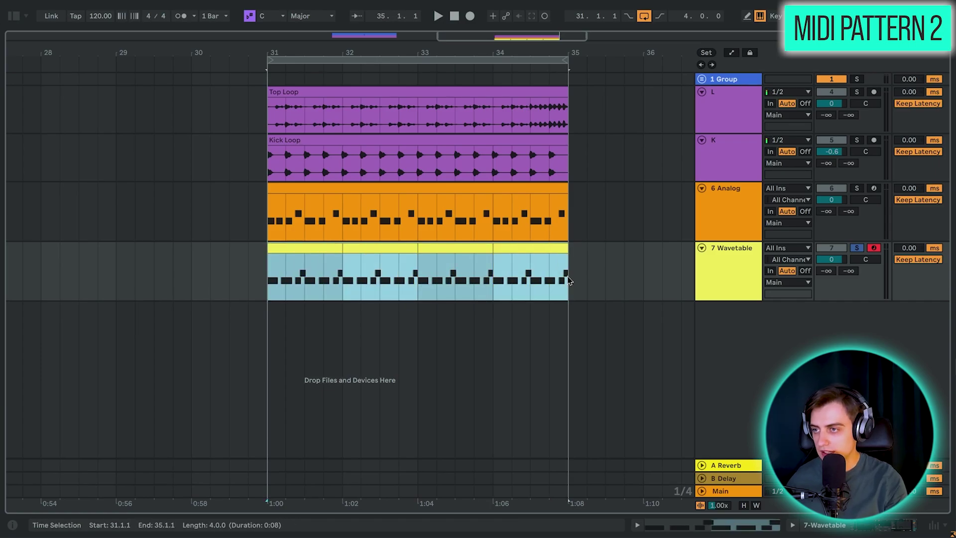
pyautogui.rightClick(529, 273)
pyautogui.click(550, 320)
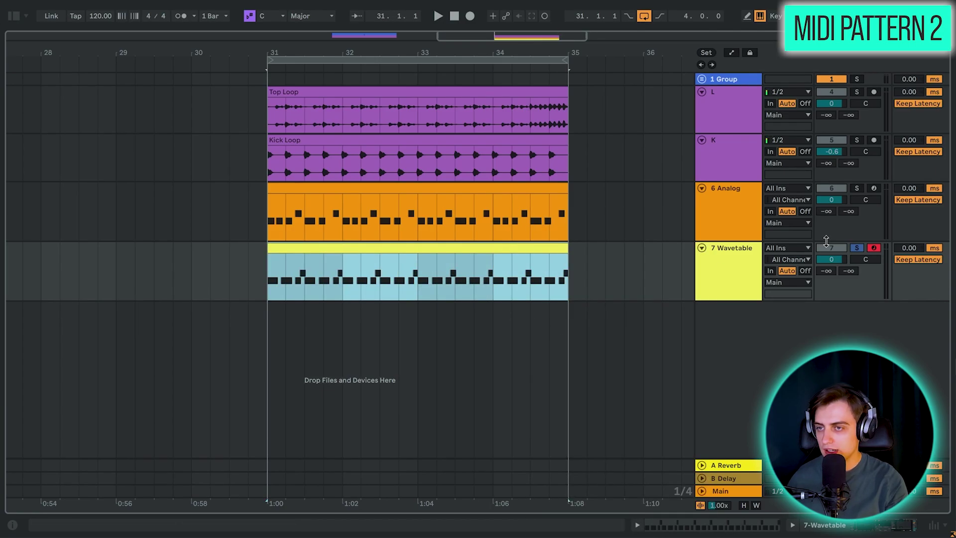
# Play the consolidated Wavetable clip, open its notes, and delete the last three notes of bar 2
pyautogui.press('space')
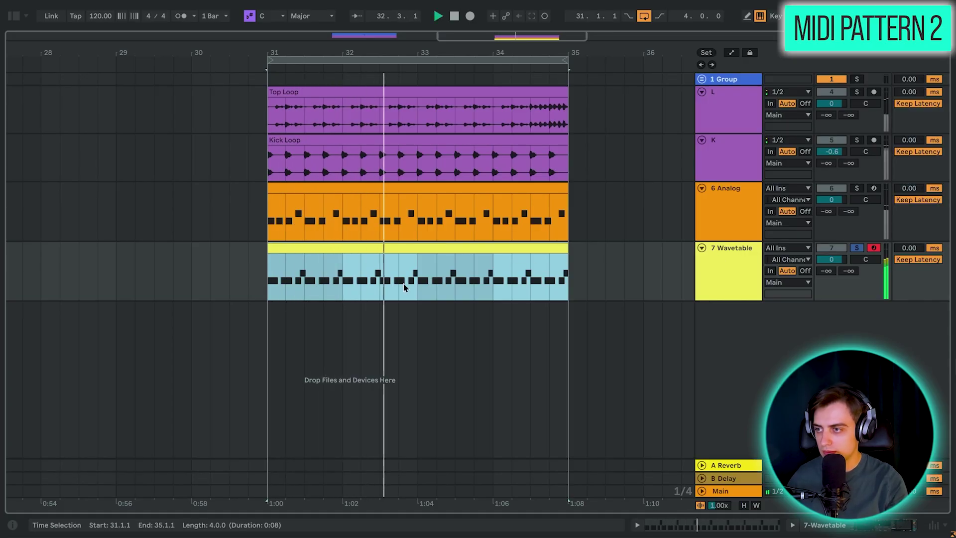
pyautogui.doubleClick(404, 288)
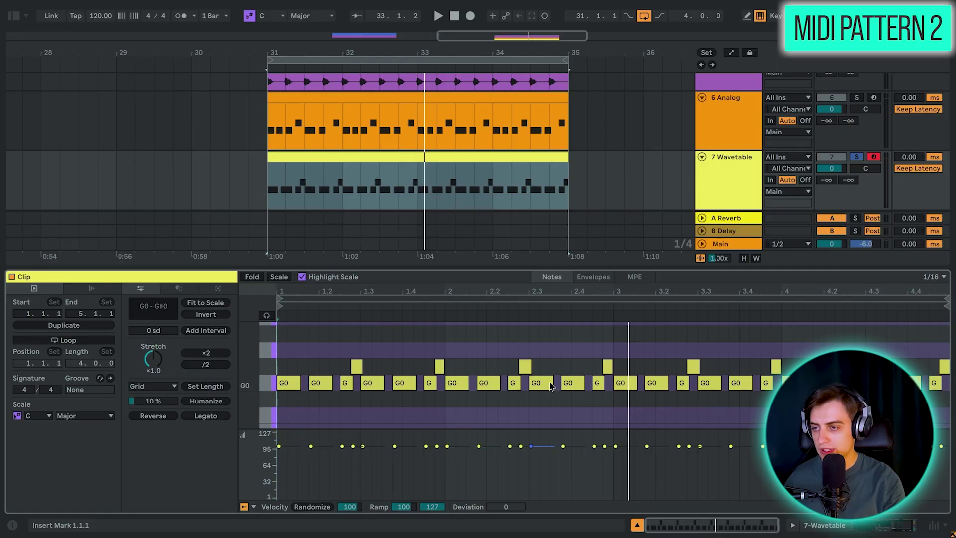
pyautogui.click(541, 382)
pyautogui.moveTo(286, 403); pyautogui.dragTo(532, 354)
pyautogui.moveTo(541, 403); pyautogui.dragTo(609, 362)
pyautogui.press('Delete')
# Shorten the G0 note at 2.3.1 so that it ends at 2.3.3
pyautogui.click(544, 383)
pyautogui.scroll(3, 545, 382)
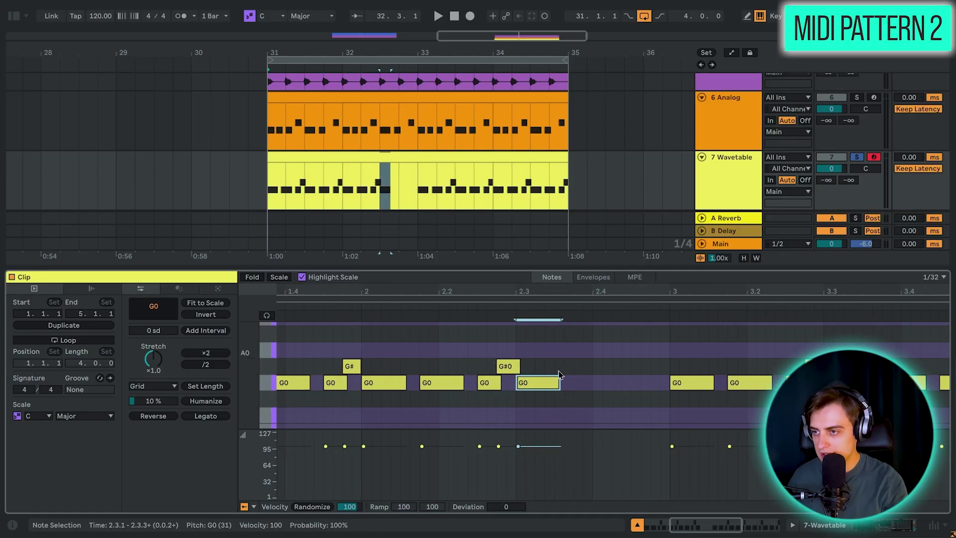
pyautogui.click(569, 400)
pyautogui.rightClick(570, 370)
pyautogui.moveTo(547, 359); pyautogui.dragTo(546, 398)
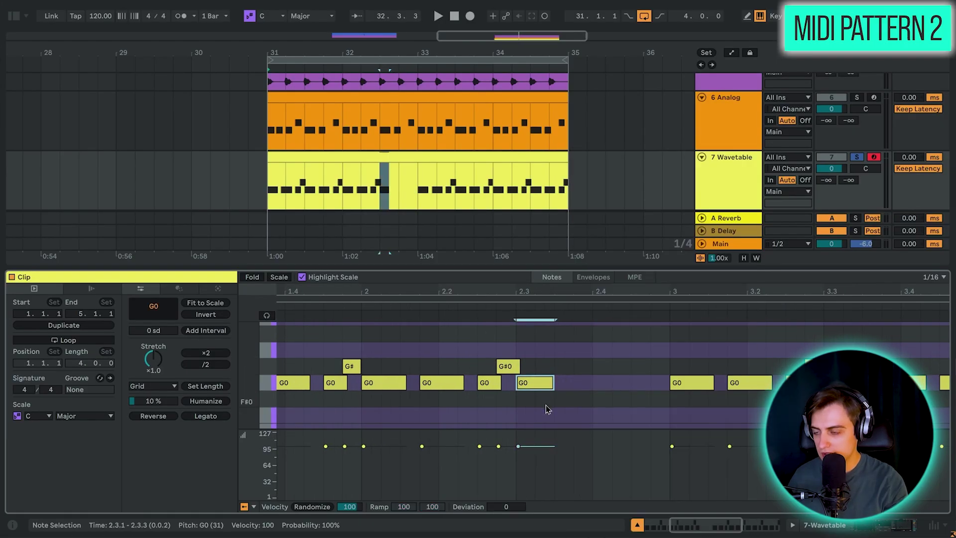
# Duplicate the shortened G0 note three times up to the end of bar 2 and raise the last copy to G#0
pyautogui.hotkey('ctrl', 'd')
pyautogui.hotkey('ctrl', 'd')
pyautogui.hotkey('ctrl', 'd')
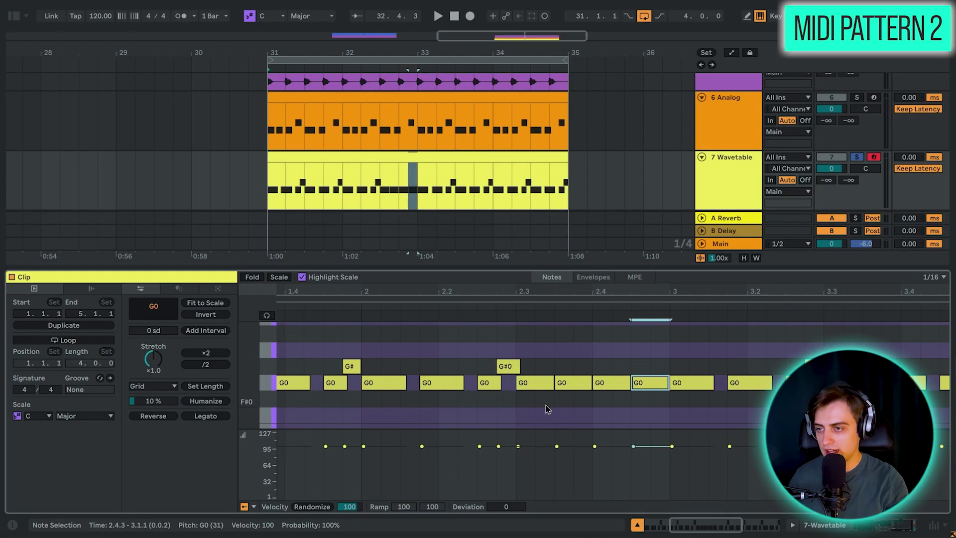
pyautogui.press('Up')
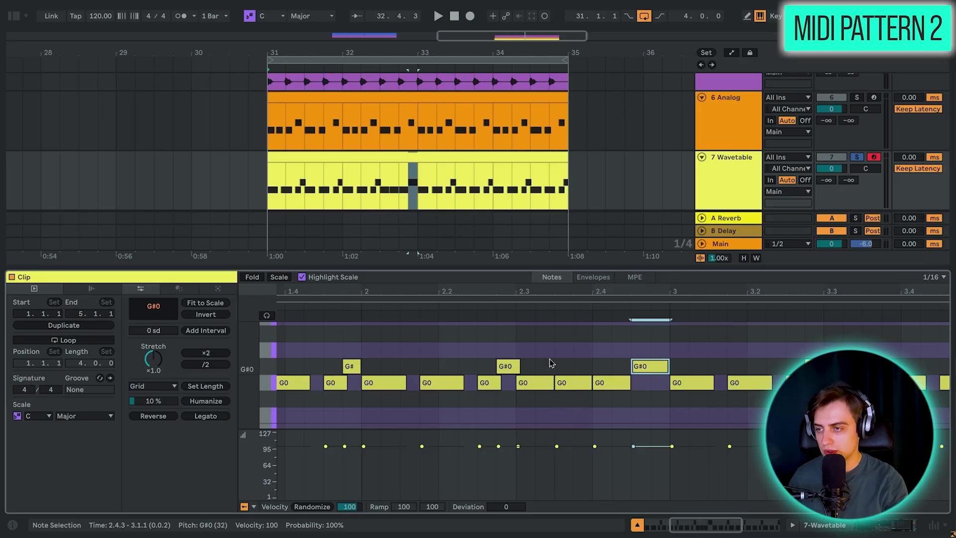
# Copy the four-note fill from the end of bar 2 to 4.3.1 and delete the leftover short G0 note under the final G#0
pyautogui.moveTo(529, 338); pyautogui.dragTo(649, 394)
pyautogui.moveTo(599, 292); pyautogui.dragTo(573, 291)
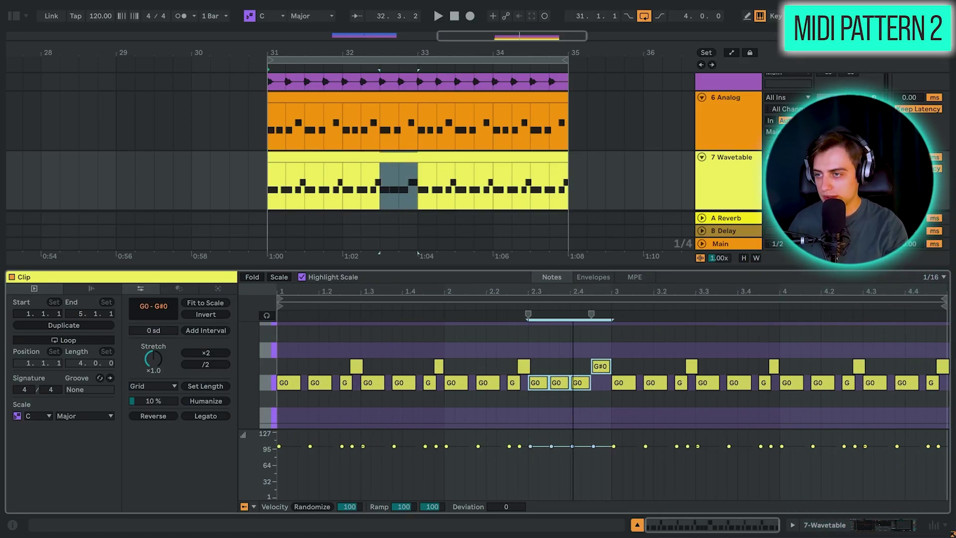
pyautogui.hotkey('ctrl', 'c')
pyautogui.click(862, 381)
pyautogui.hotkey('ctrl', 'v')
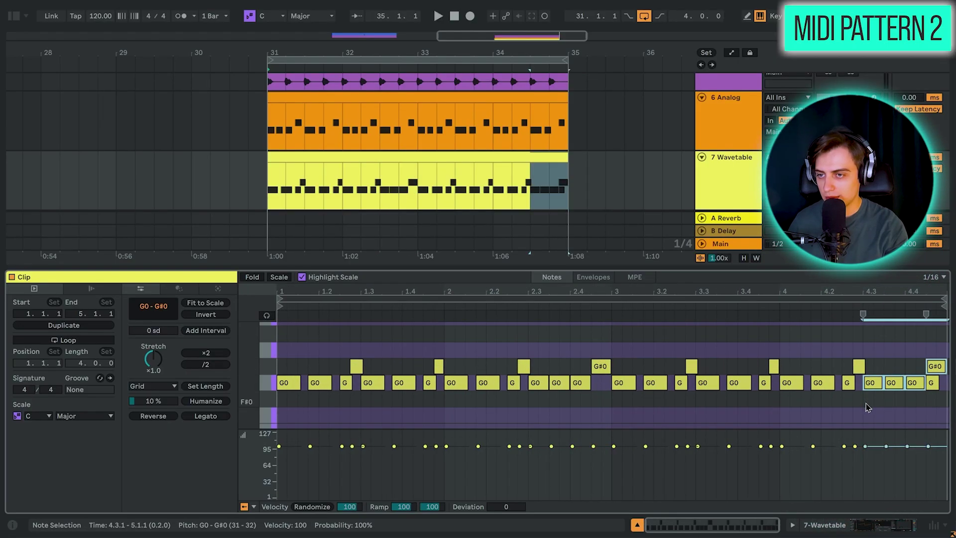
pyautogui.click(932, 385)
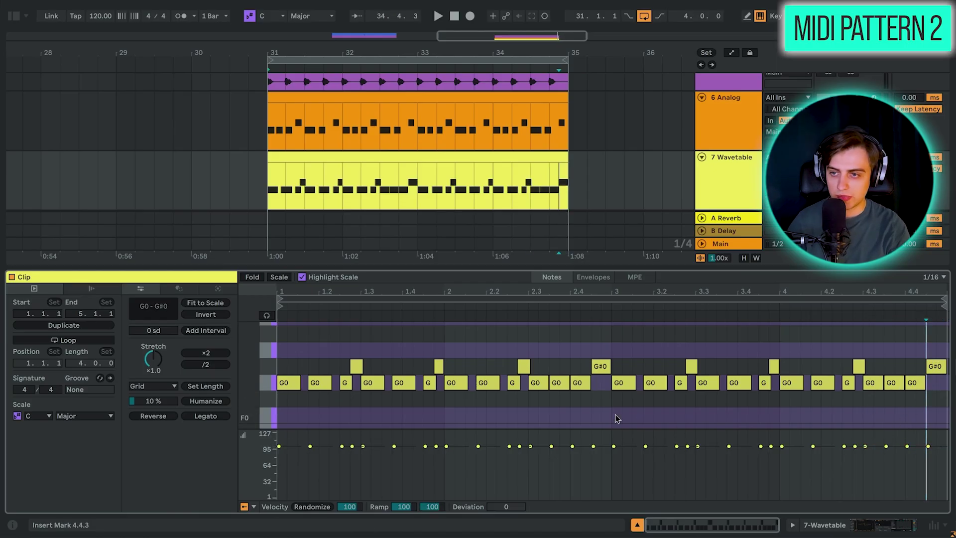
# Play the four-bar pattern from its start and select the four-note fill at the end of bar 2
pyautogui.click(279, 422)
pyautogui.press('space')
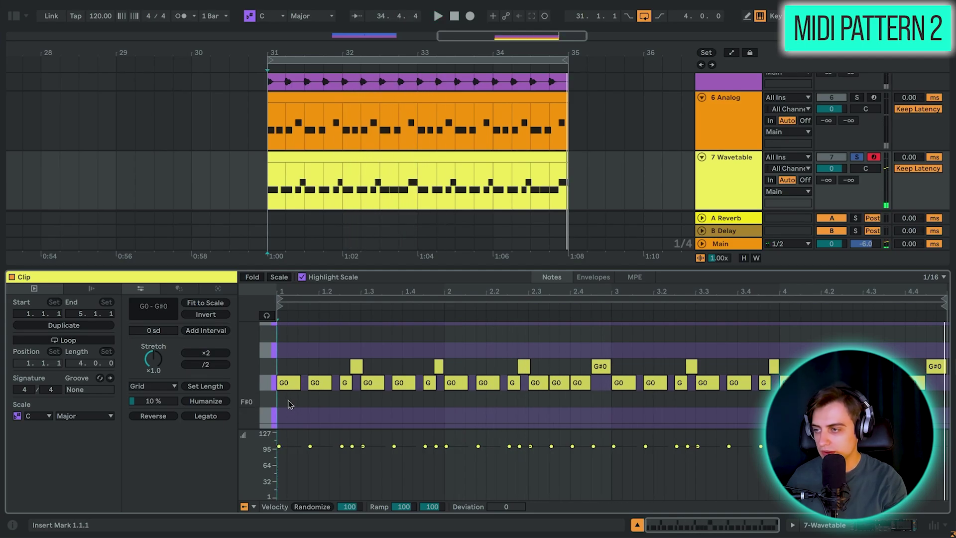
pyautogui.moveTo(288, 404); pyautogui.dragTo(592, 420)
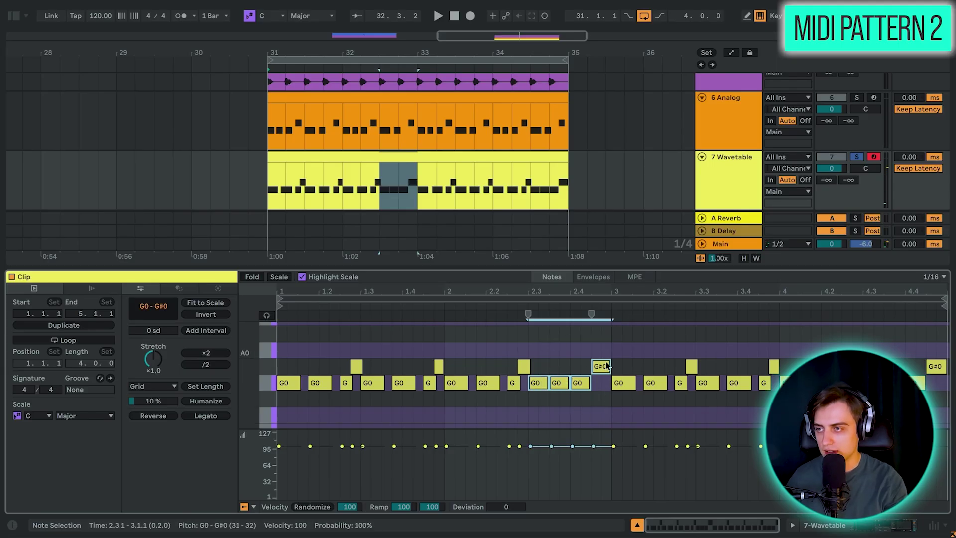
# Show the Wavetable device and play the full loop with all tracks unsoloed
pyautogui.hotkey('shift', 'Tab')
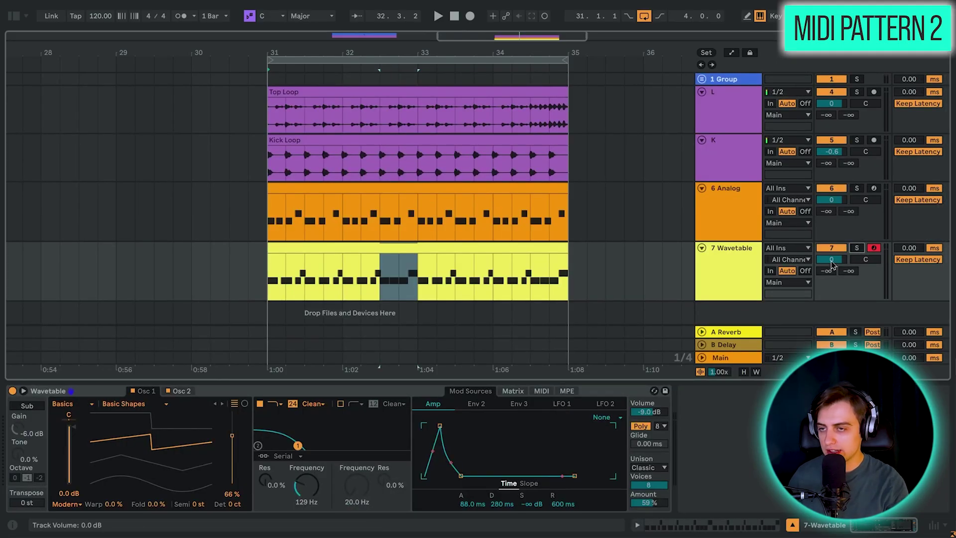
pyautogui.click(545, 251)
pyautogui.press('space')
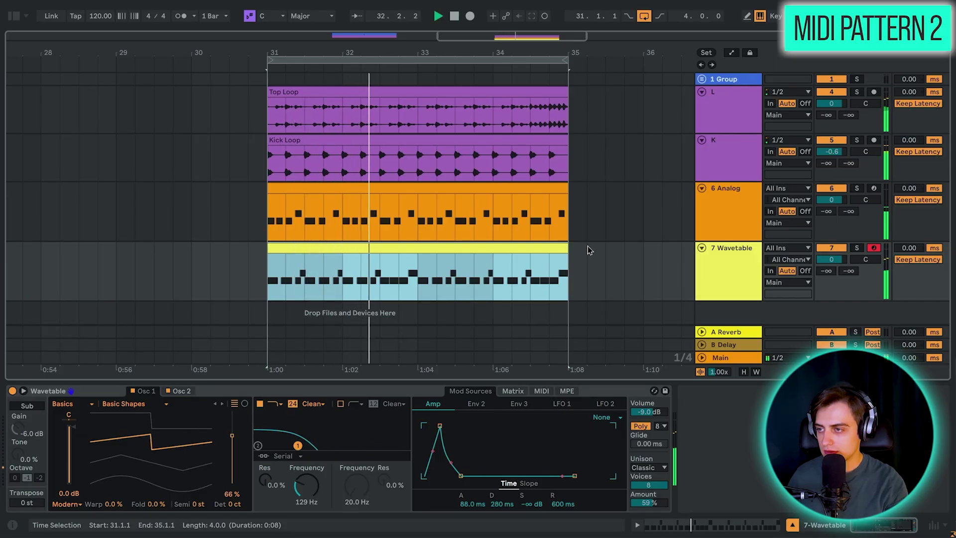
pyautogui.press('space')
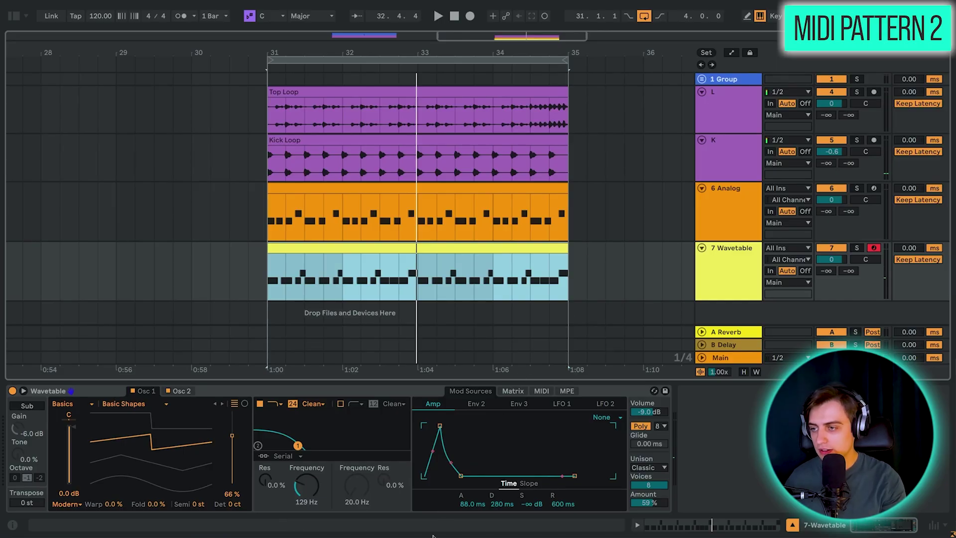
# Check the attack settings in Wavetable's Amp and Env 2 envelopes and reselect the Wavetable clip
pyautogui.click(475, 504)
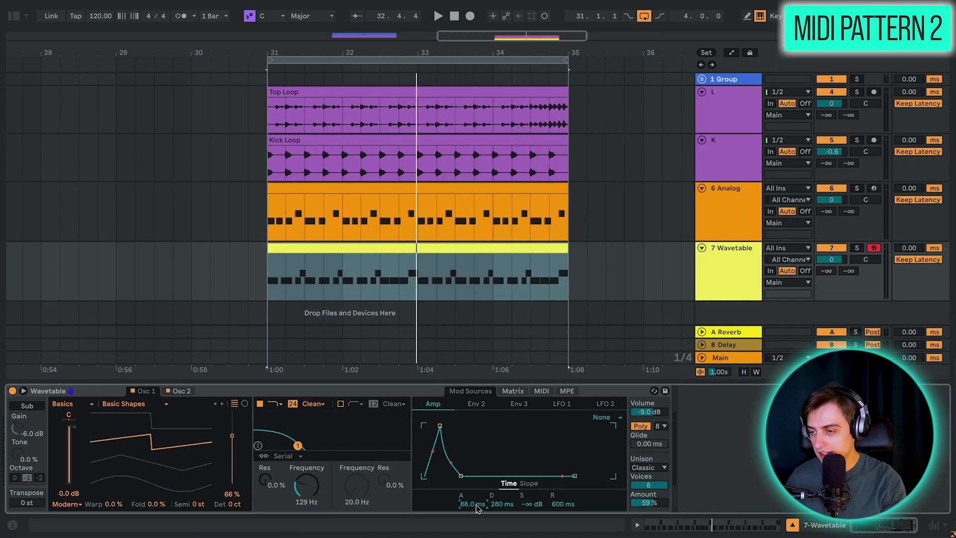
pyautogui.click(477, 406)
pyautogui.click(433, 404)
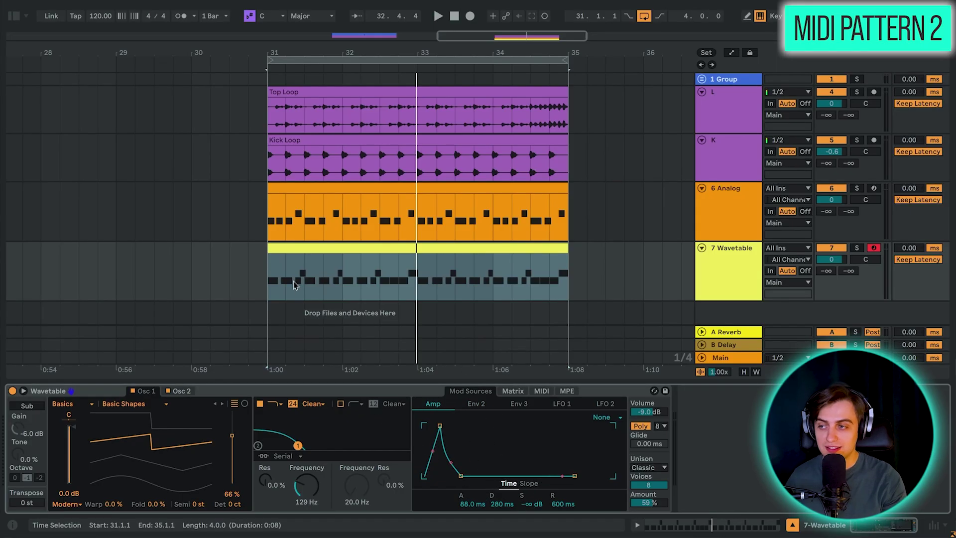
pyautogui.click(295, 247)
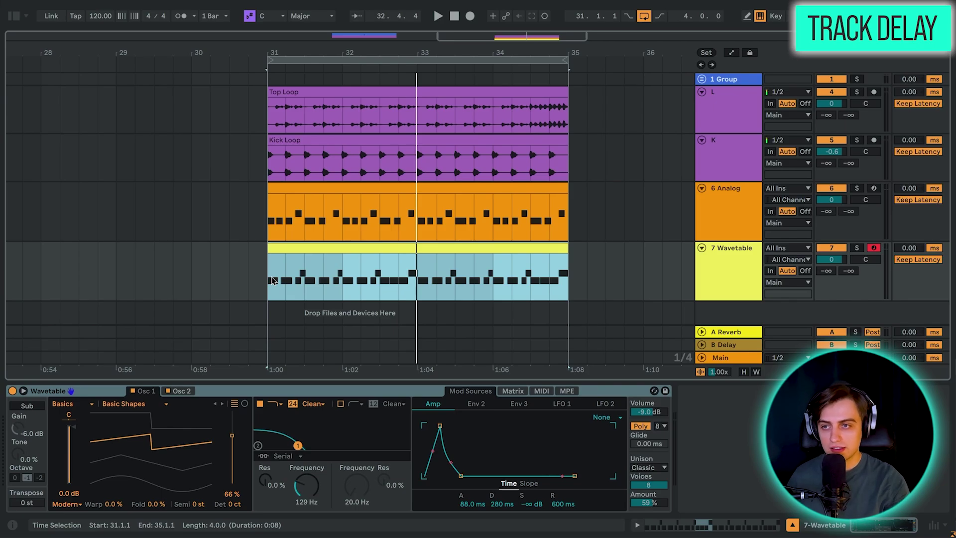
# Hide the Track Options among the arrangement track controls and show them again
pyautogui.press('F11')
pyautogui.click(109, 18)
pyautogui.moveTo(184, 388)
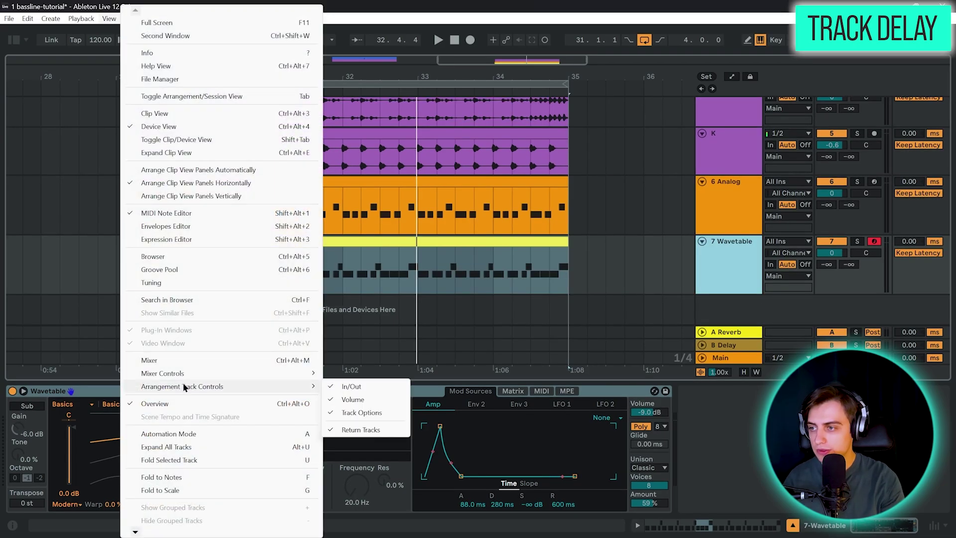
pyautogui.click(342, 412)
pyautogui.click(108, 19)
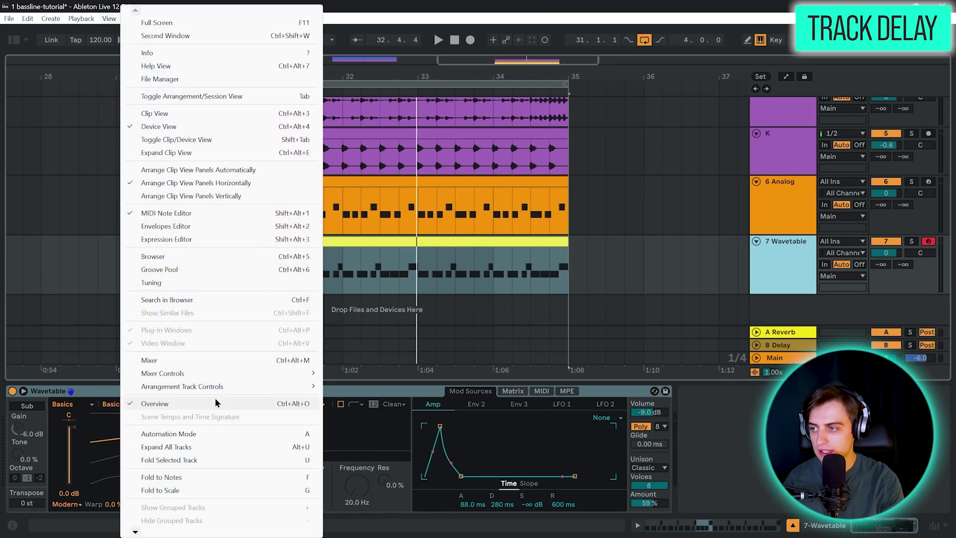
pyautogui.moveTo(220, 386)
pyautogui.click(356, 412)
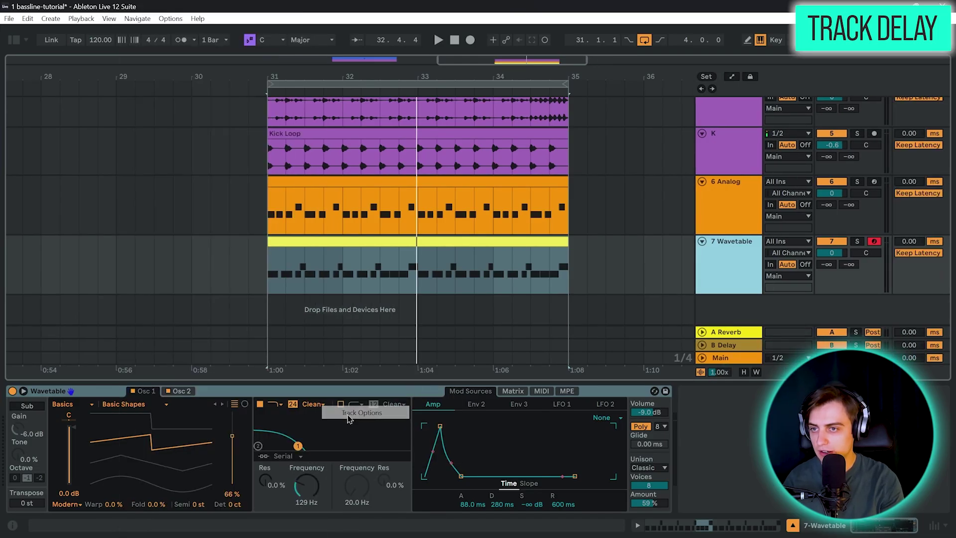
pyautogui.press('F11')
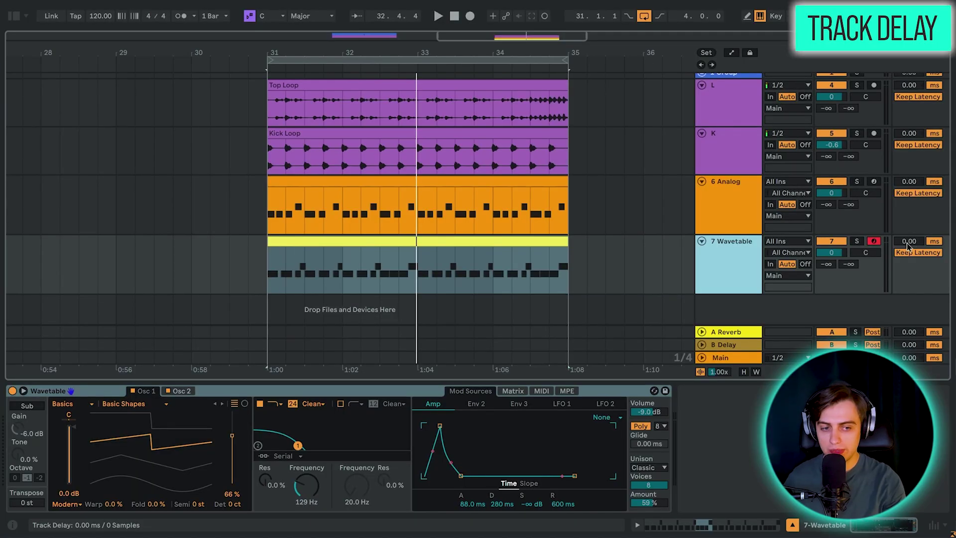
# Set the 7 Wavetable track's delay to -63 ms and play the loop
pyautogui.click(906, 243)
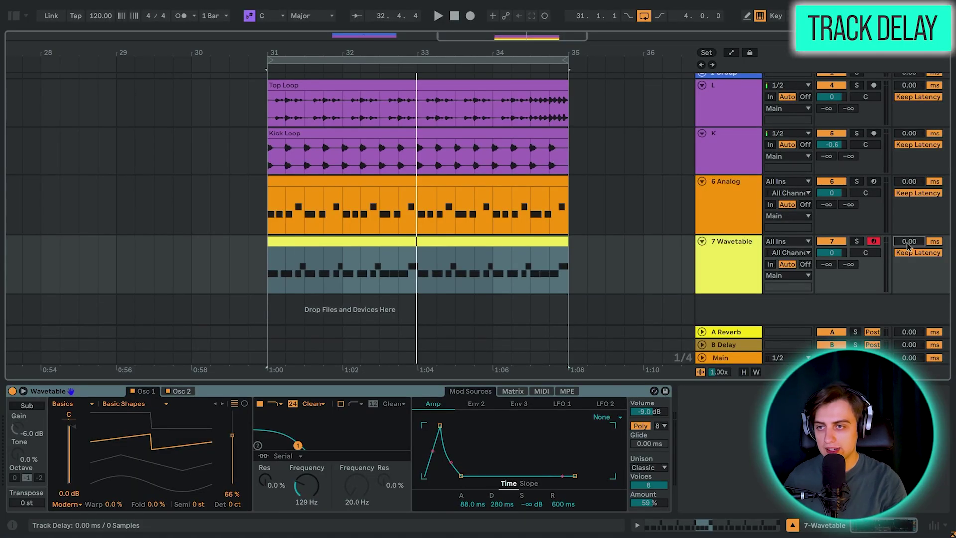
pyautogui.press('Down')
pyautogui.press('Down')
pyautogui.press('Down')
pyautogui.press('Down')
pyautogui.press('Down')
pyautogui.press('Down')
pyautogui.press('Down')
pyautogui.press('Down')
pyautogui.press('Down')
pyautogui.press('Down')
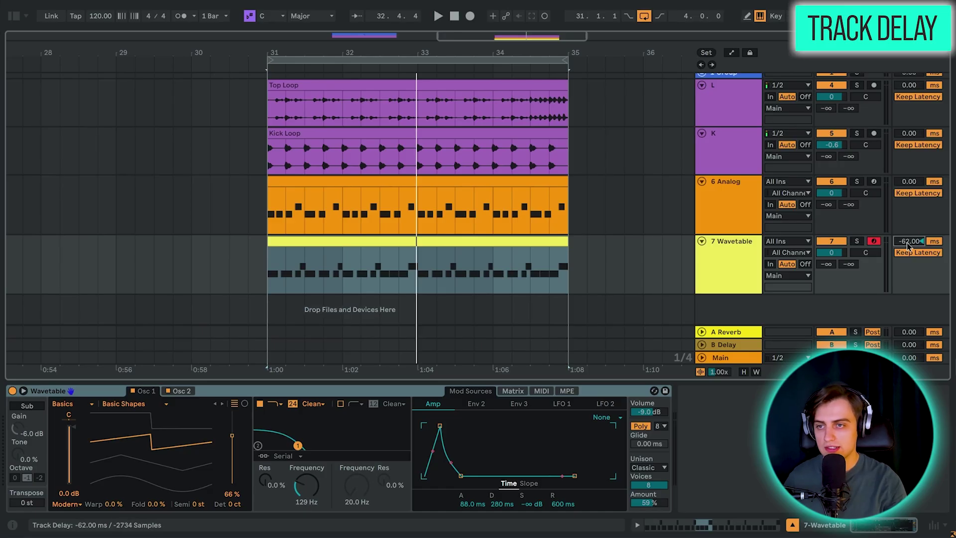
pyautogui.click(375, 244)
pyautogui.press('space')
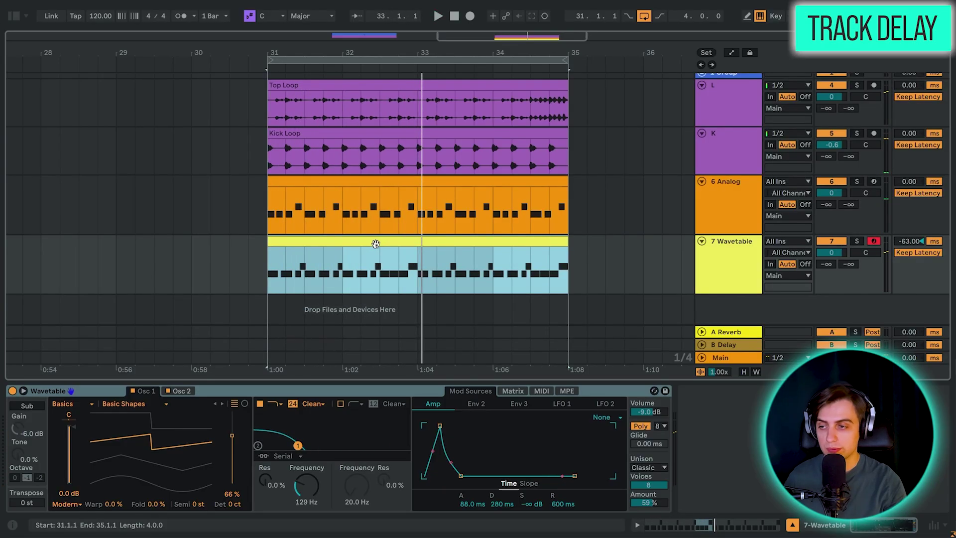
# Copy the sidechained Compressor from 6 Analog onto 7 Wavetable with a threshold of -29.6 dB and play the loop
pyautogui.click(364, 180)
pyautogui.click(549, 389)
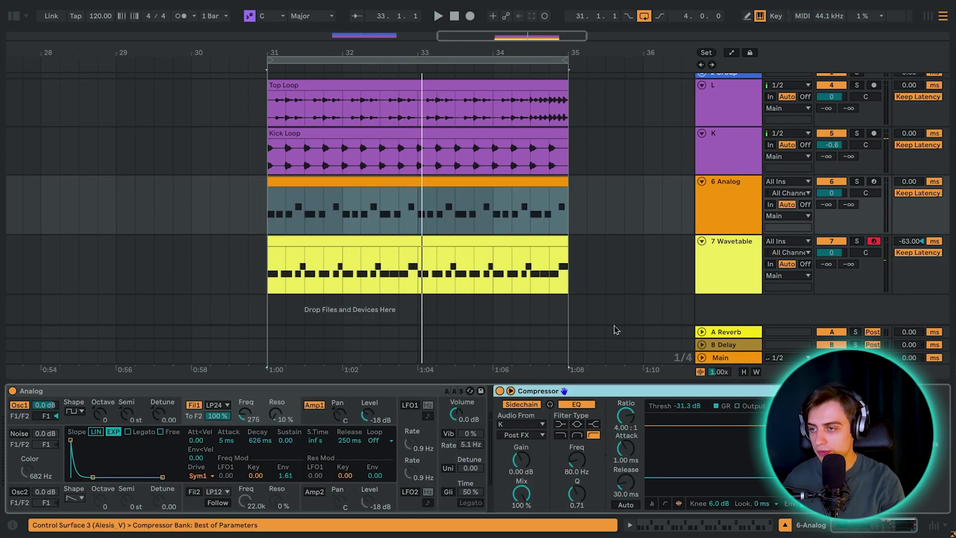
pyautogui.click(715, 269)
pyautogui.hscroll(5, 674, 431)
pyautogui.press('space')
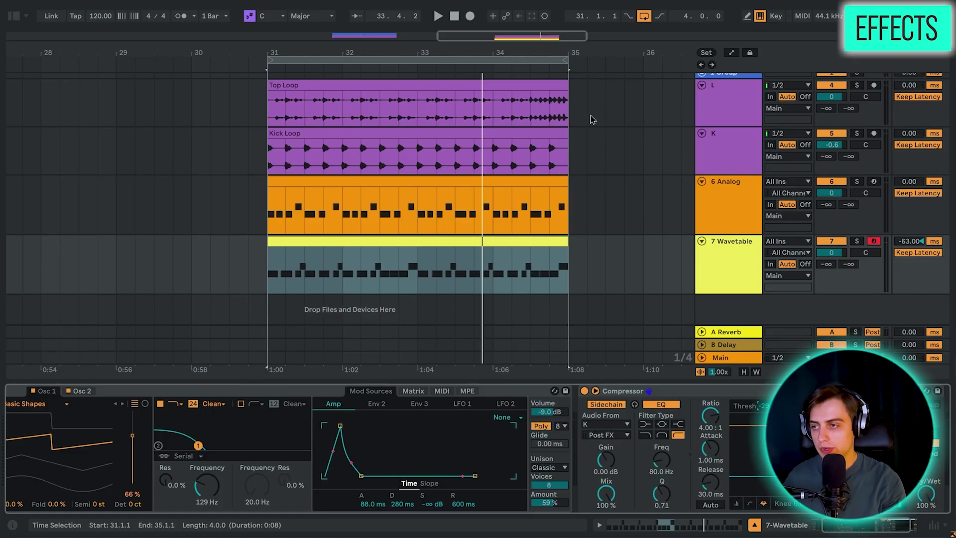
# Search the browser for "eq" and add EQ Eight after the Compressor on the 7 Wavetable track
pyautogui.click(718, 276)
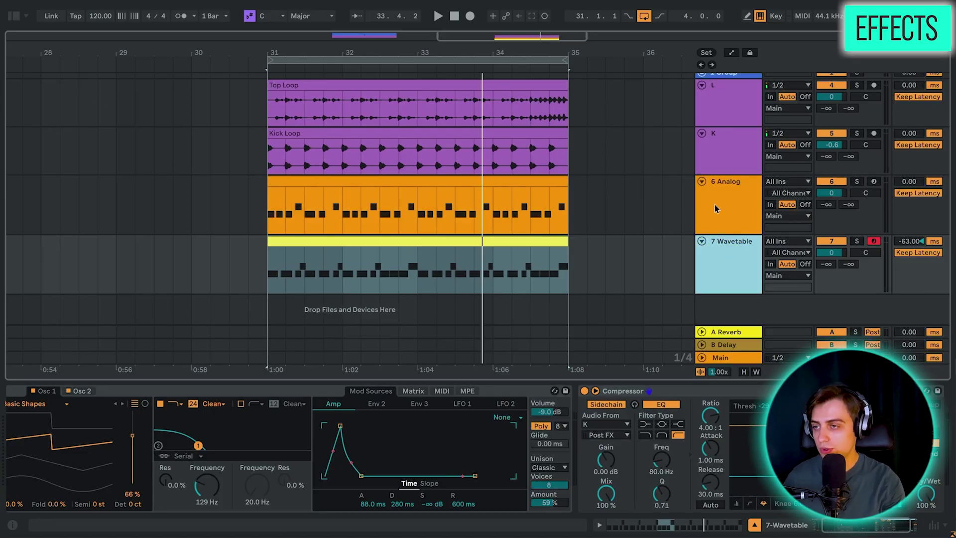
pyautogui.click(715, 209)
pyautogui.click(728, 256)
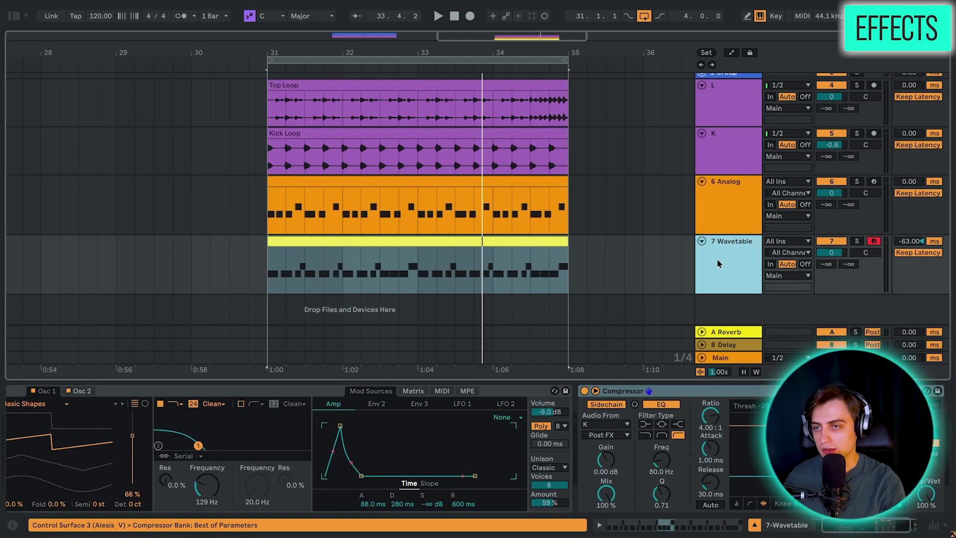
pyautogui.click(14, 18)
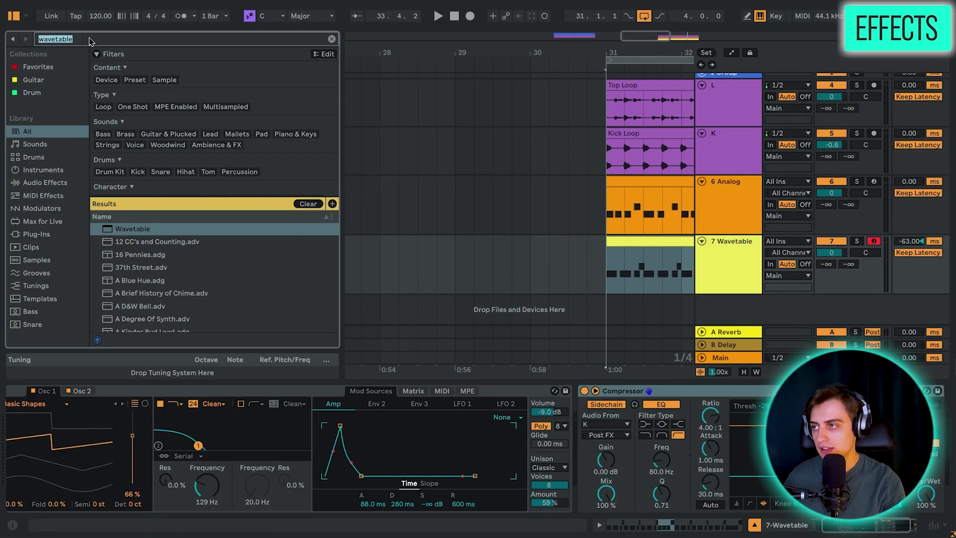
pyautogui.write('eq')
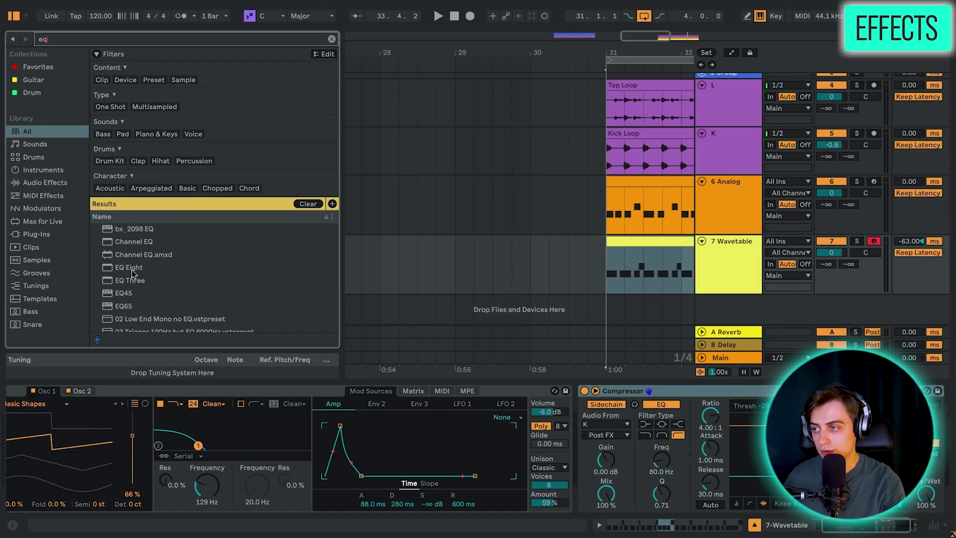
pyautogui.moveTo(132, 270); pyautogui.dragTo(203, 277)
pyautogui.moveTo(707, 263); pyautogui.dragTo(707, 264)
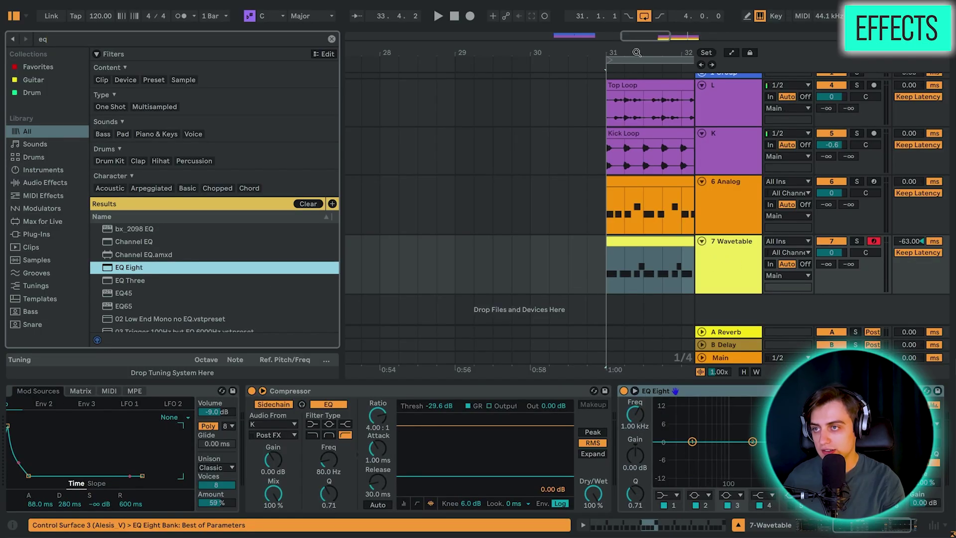
# Hide the browser and move EQ Eight in front of the Compressor in the Wavetable track's device chain
pyautogui.moveTo(637, 52); pyautogui.dragTo(511, 52)
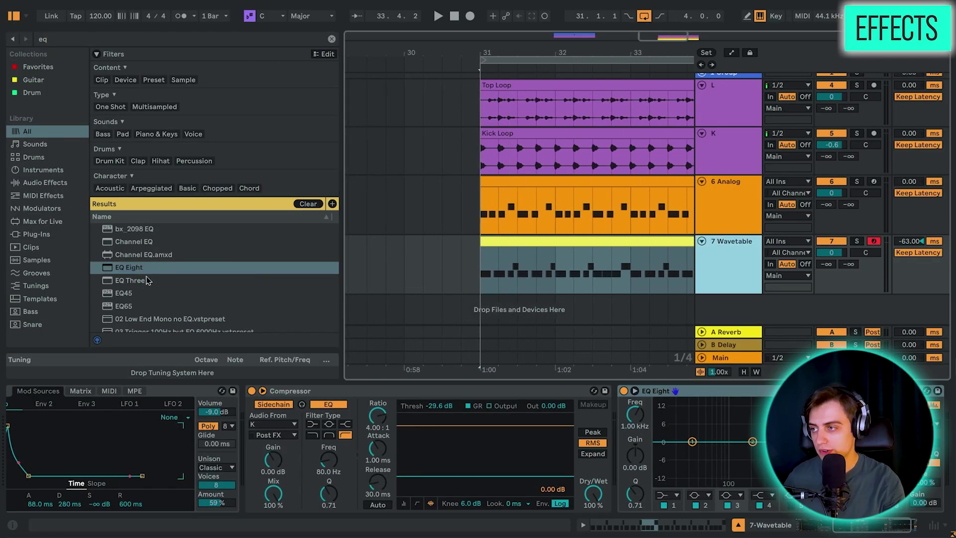
pyautogui.click(13, 16)
pyautogui.moveTo(662, 392); pyautogui.dragTo(301, 404)
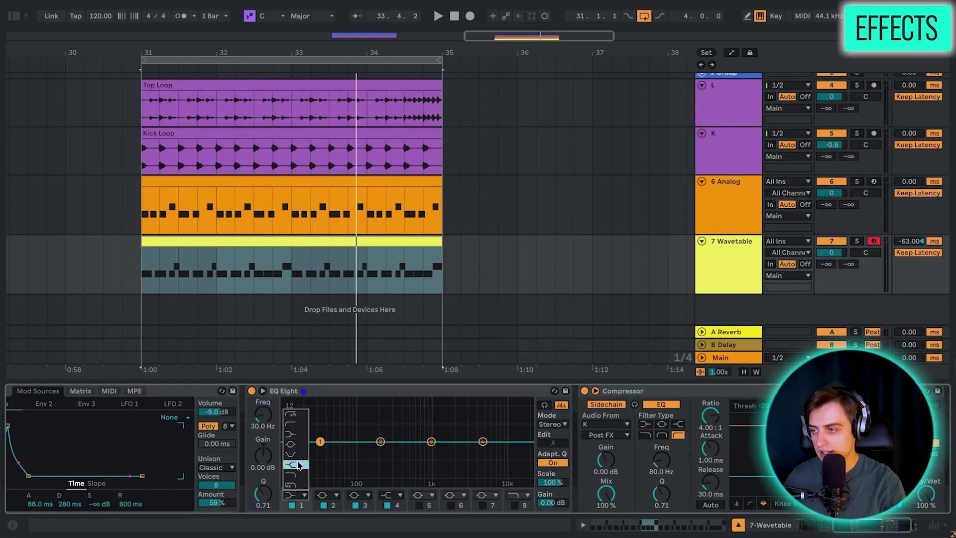
# Make EQ Eight's band 1 a low cut at about 135 Hz while playing the Wavetable track soloed
pyautogui.click(298, 414)
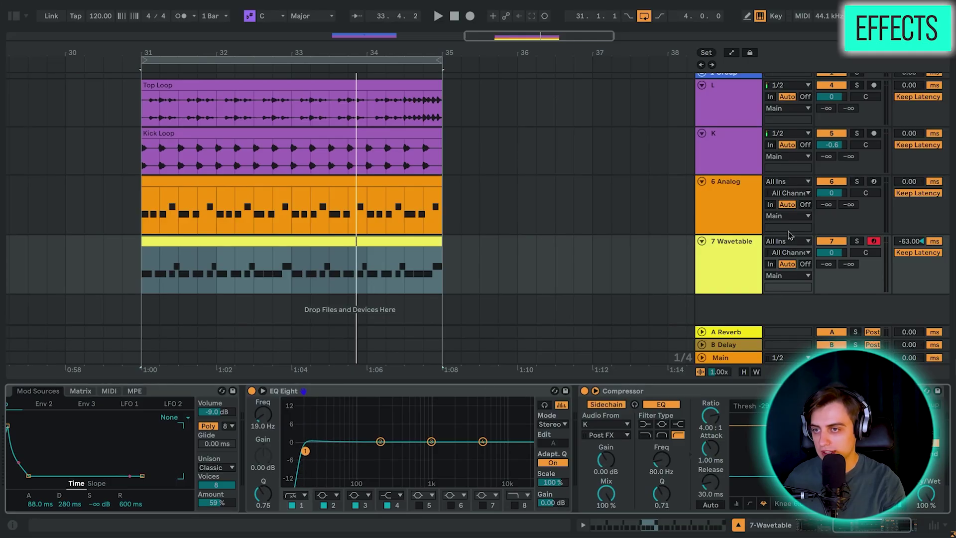
pyautogui.click(857, 241)
pyautogui.press('space')
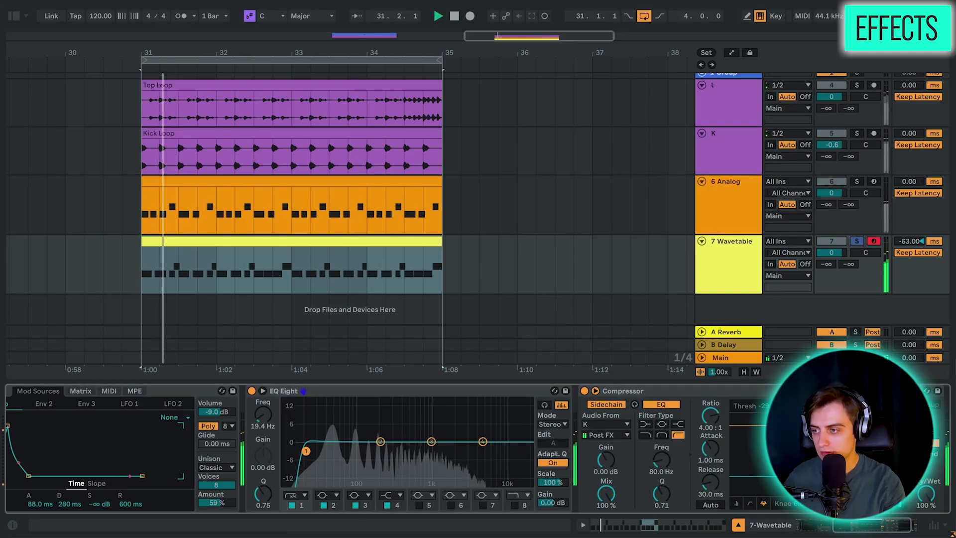
pyautogui.moveTo(320, 453); pyautogui.dragTo(363, 450)
pyautogui.press('space')
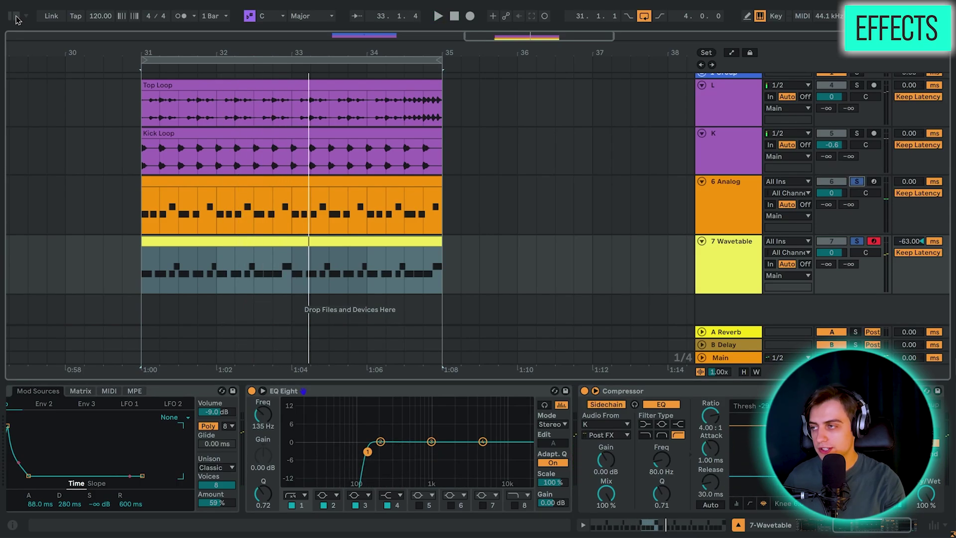
# Insert a Reverb before EQ Eight on 7 Wavetable with size 24.84, decay 200 ms and dry/wet 25%, play it, and fold the device
pyautogui.click(15, 17)
pyautogui.click(67, 41)
pyautogui.write('rev')
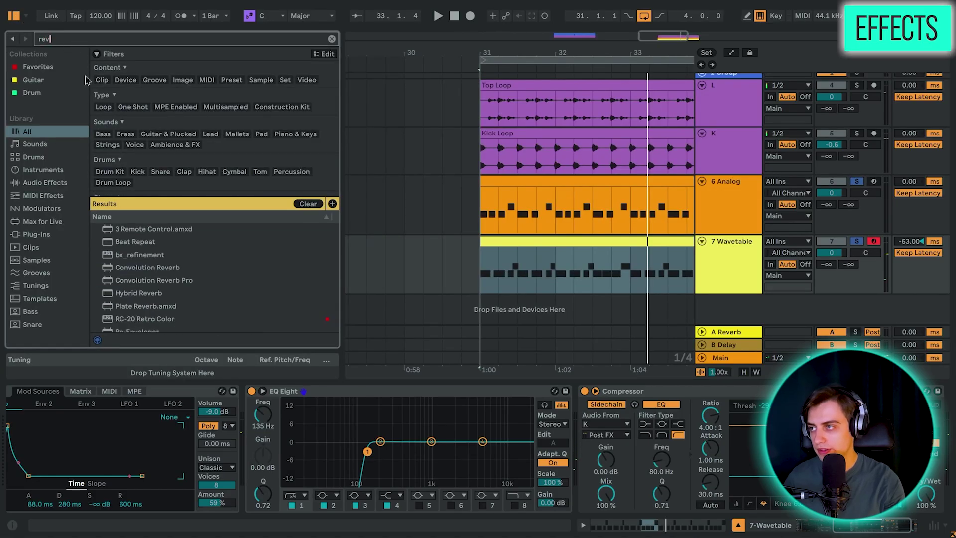
pyautogui.click(129, 281)
pyautogui.moveTo(130, 285); pyautogui.dragTo(366, 518)
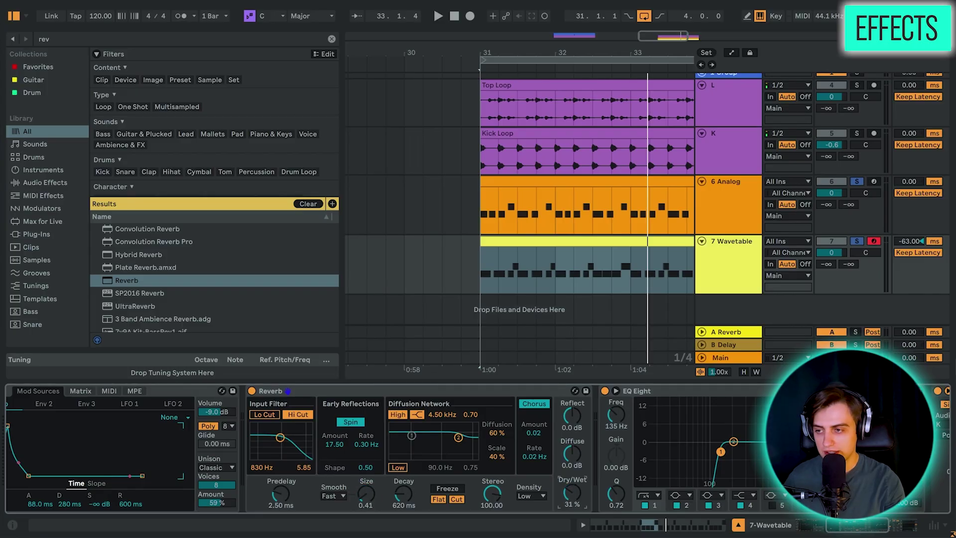
pyautogui.press('space')
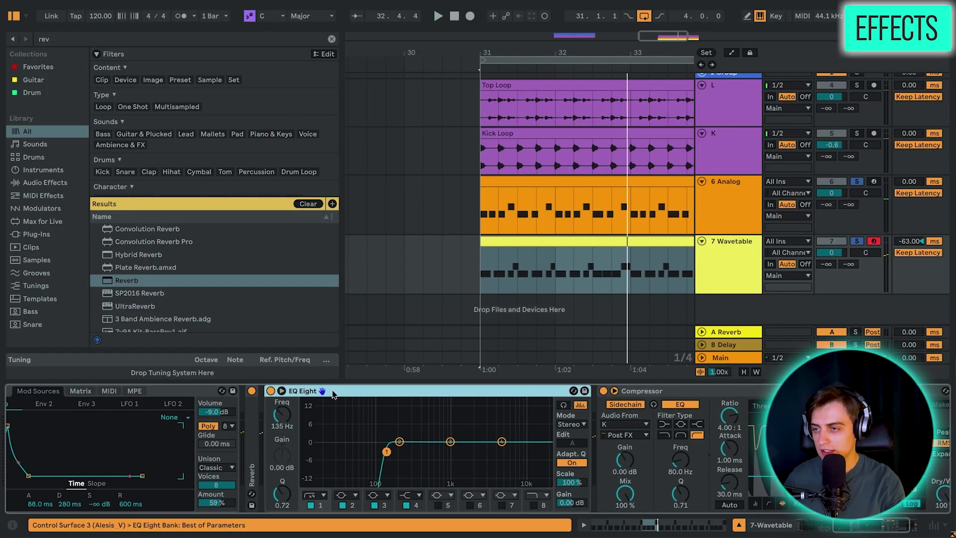
pyautogui.doubleClick(331, 391)
# Search for "ott", insert the OTT preset between EQ Eight and the Compressor, and lower its Amount to 16%
pyautogui.click(139, 39)
pyautogui.write('ott')
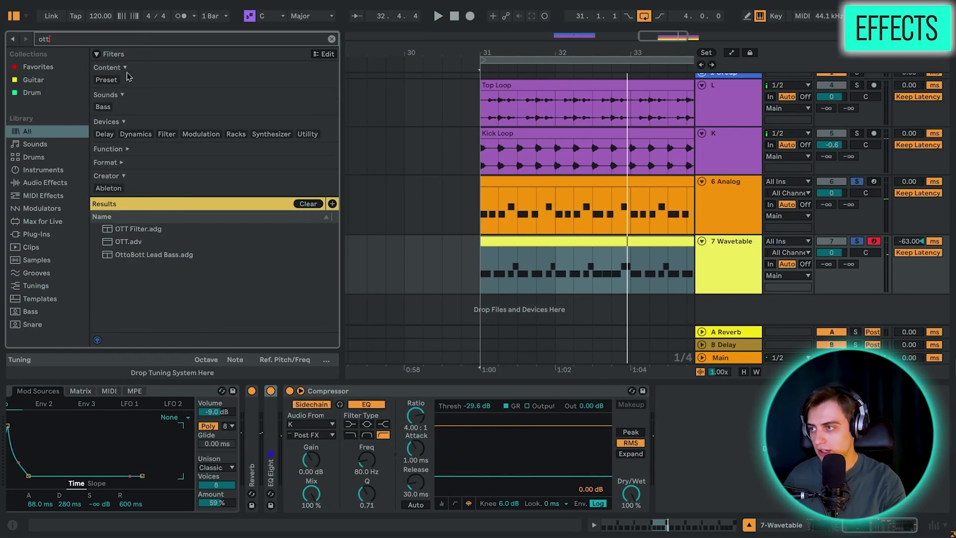
pyautogui.moveTo(127, 243); pyautogui.dragTo(297, 442)
pyautogui.moveTo(668, 496); pyautogui.dragTo(668, 527)
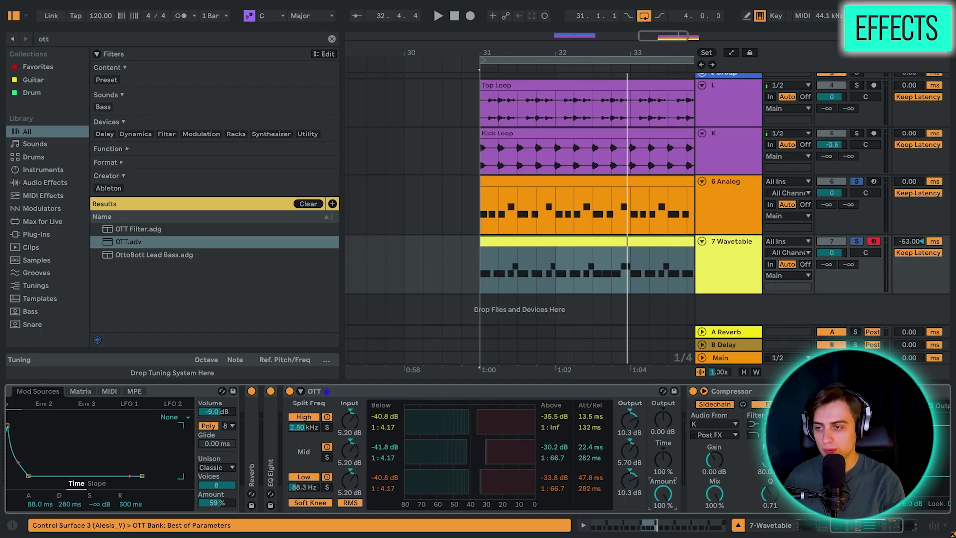
pyautogui.moveTo(664, 494); pyautogui.dragTo(664, 528)
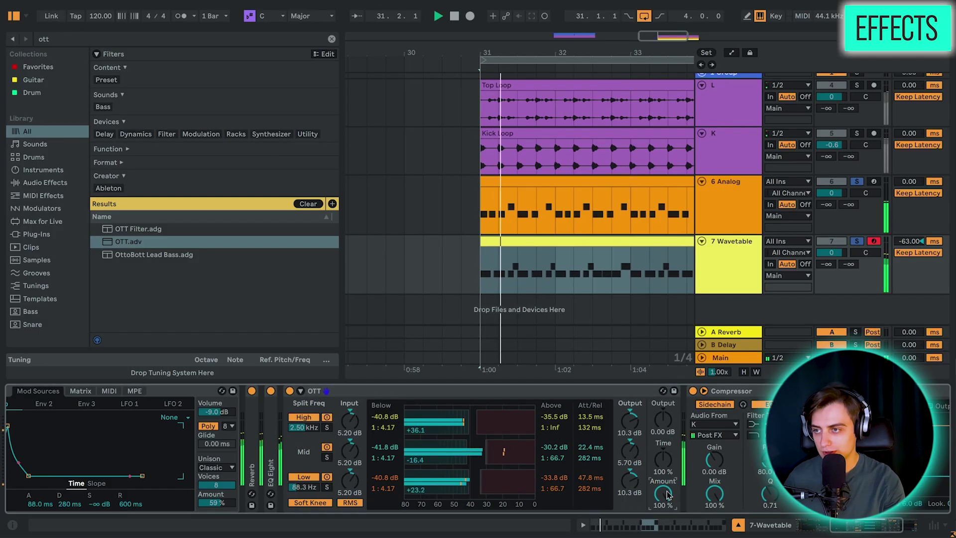
pyautogui.moveTo(667, 494); pyautogui.dragTo(667, 523)
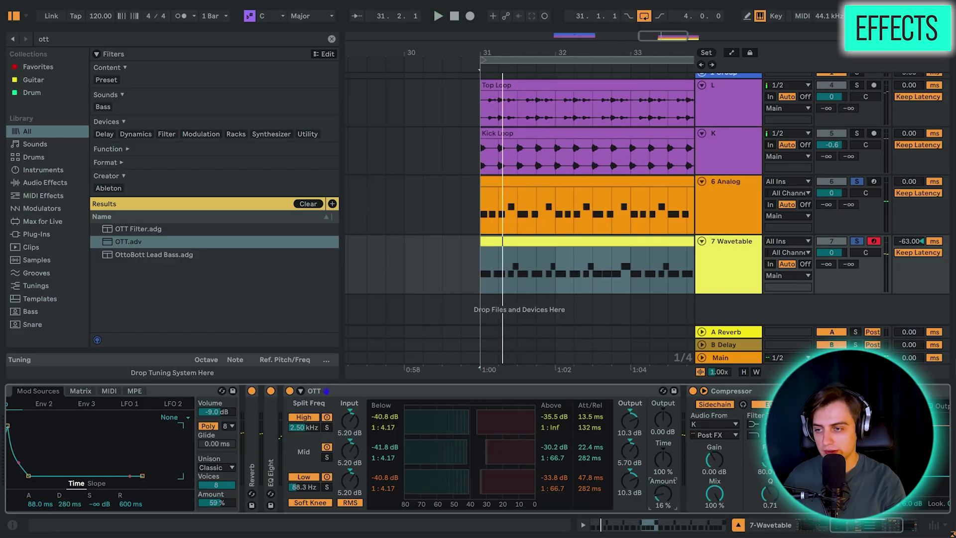
# Play the full loop, balance 6 Analog at -2.5 dB and 7 Wavetable at -2.1 dB in the mixer, and hide the mixer
pyautogui.press('space')
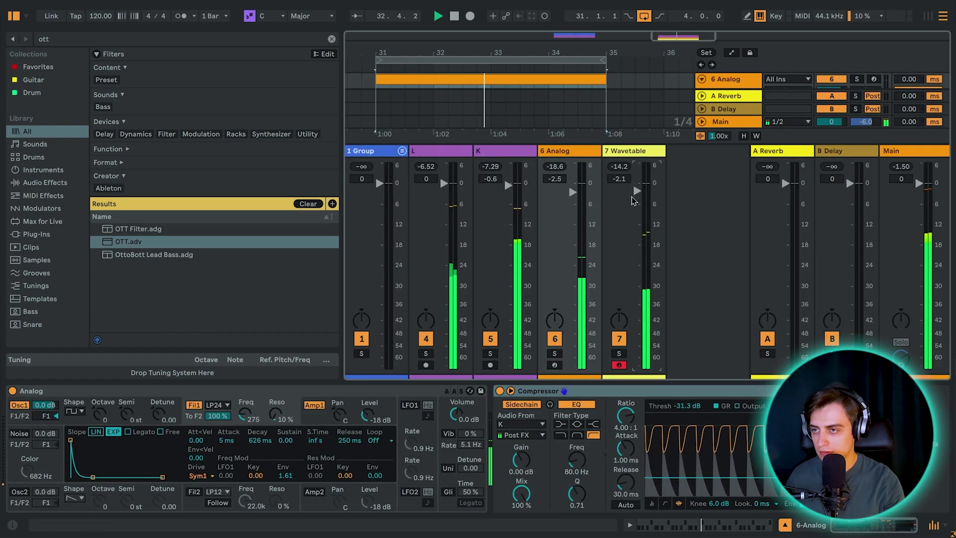
pyautogui.click(928, 525)
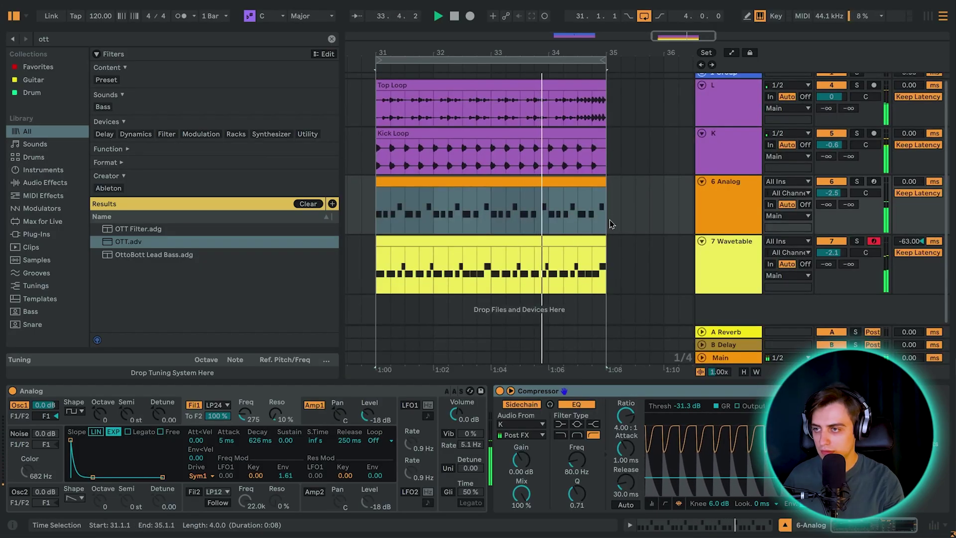